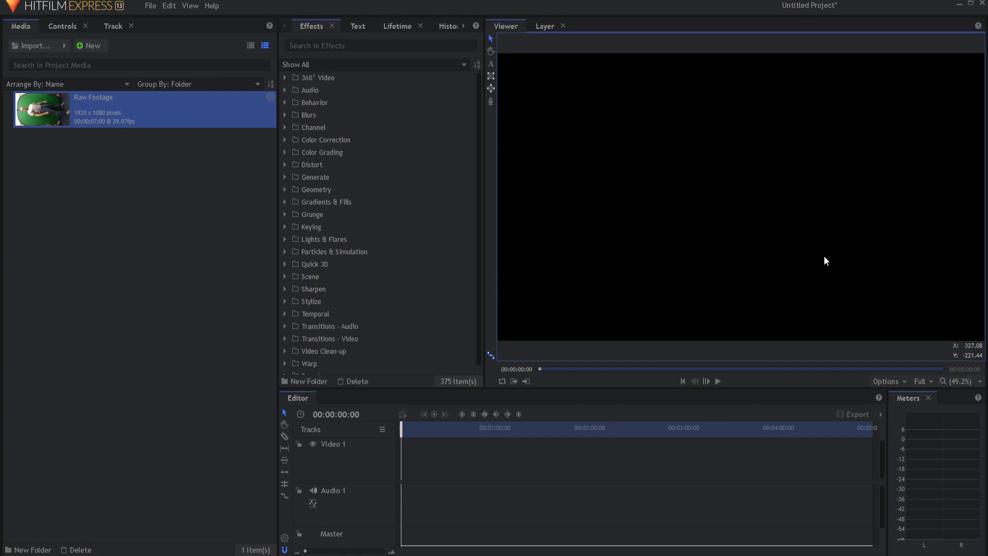
# Make a composite shot from the Raw Footage clip and name it Greenscreen.
pyautogui.click(48, 107)
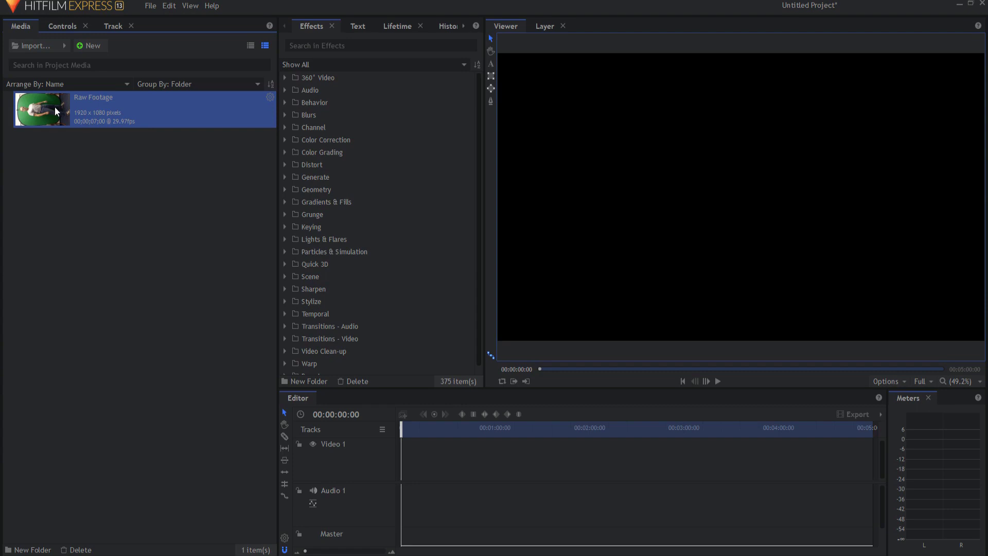
pyautogui.rightClick(55, 106)
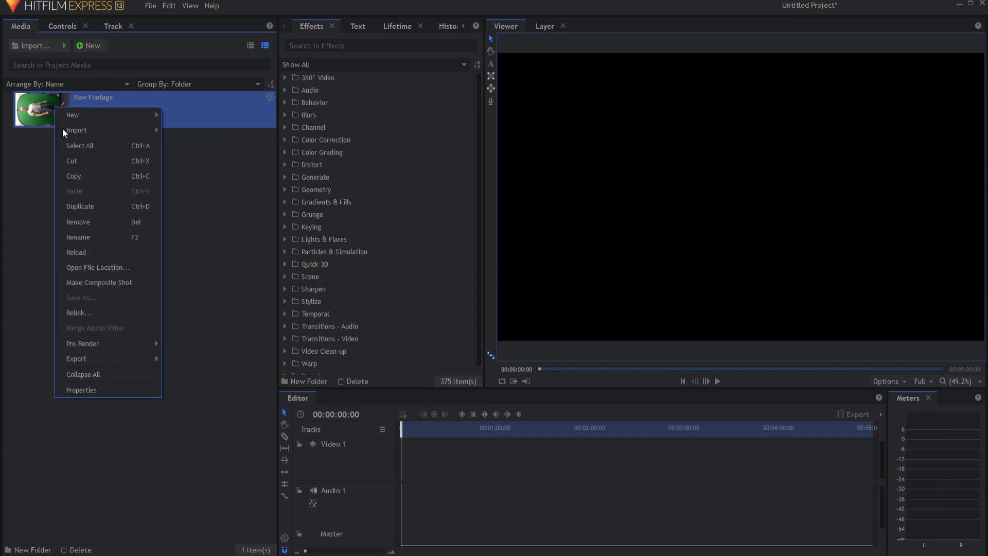
pyautogui.click(83, 284)
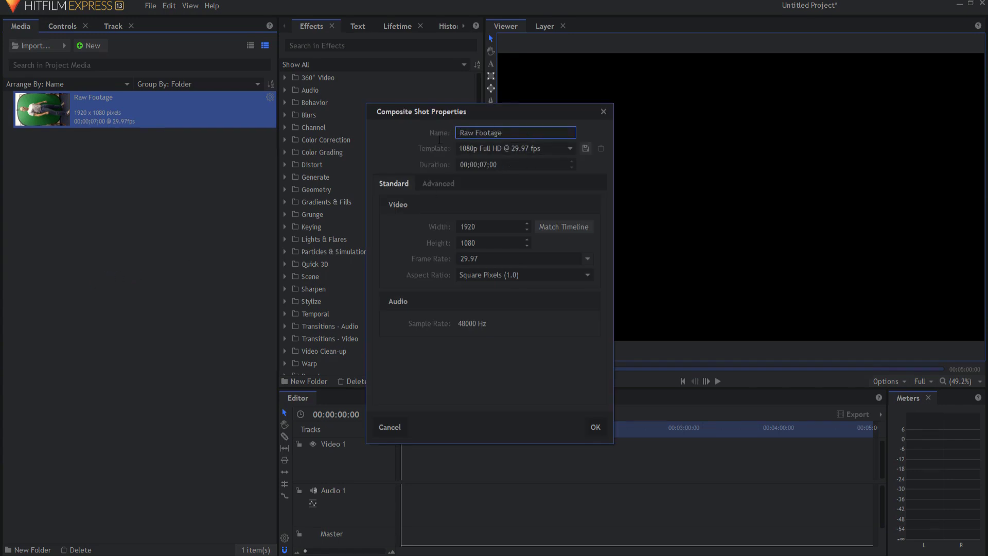
pyautogui.tripleClick(476, 133)
pyautogui.write('Greenscreen')
pyautogui.press('Return')
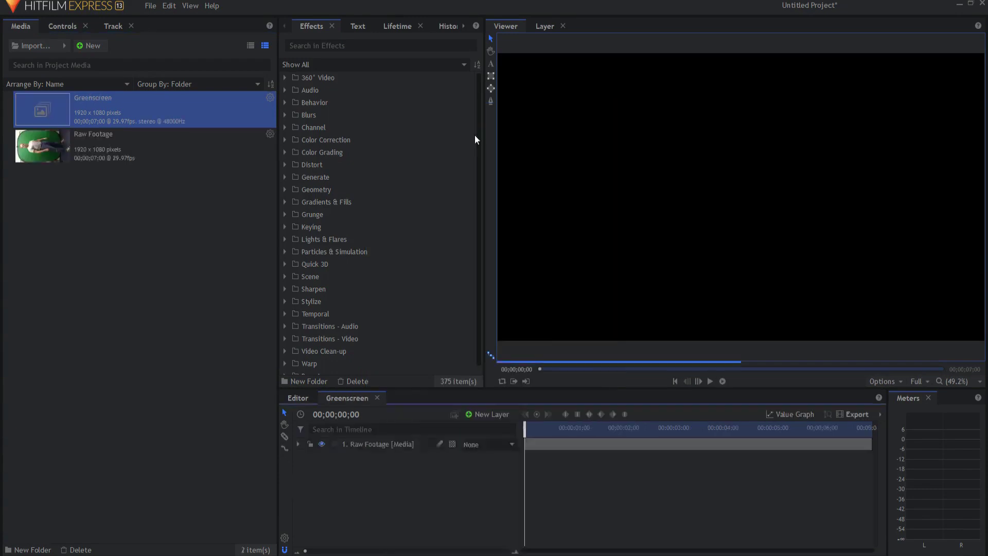
# Rotate the footage layer 90° and move it down on Y so the man's head shows.
pyautogui.click(298, 444)
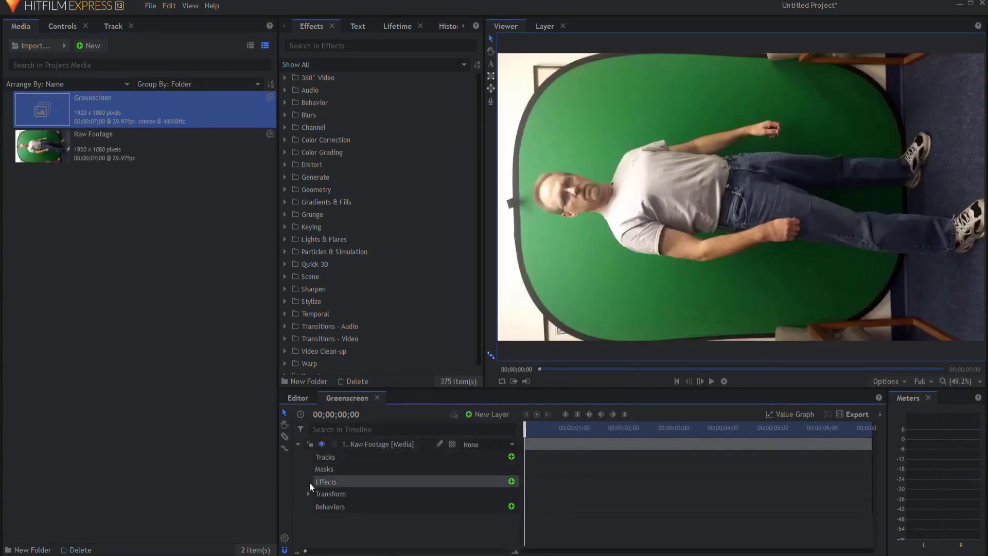
pyautogui.click(308, 493)
pyautogui.scroll(-1, 381, 486)
pyautogui.click(510, 528)
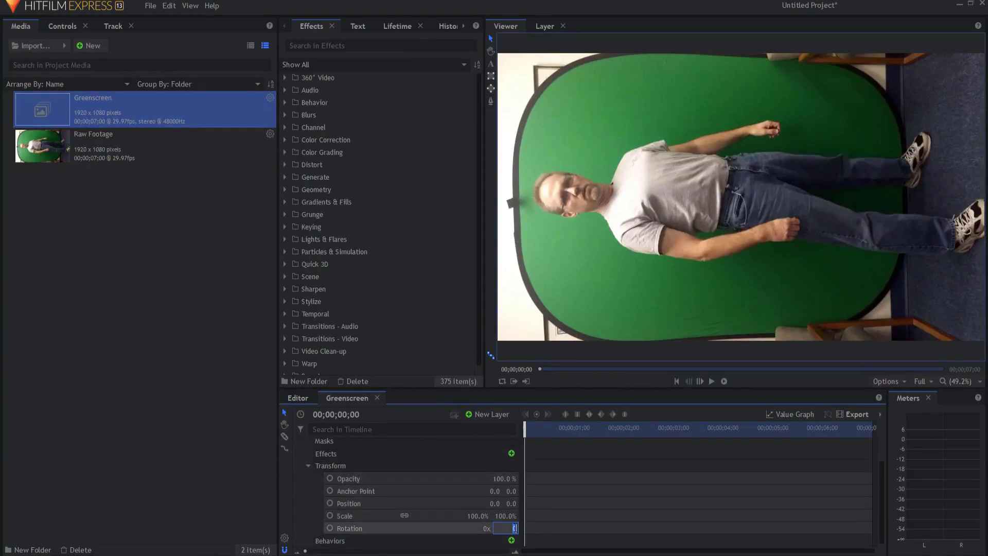
pyautogui.write('90')
pyautogui.press('Return')
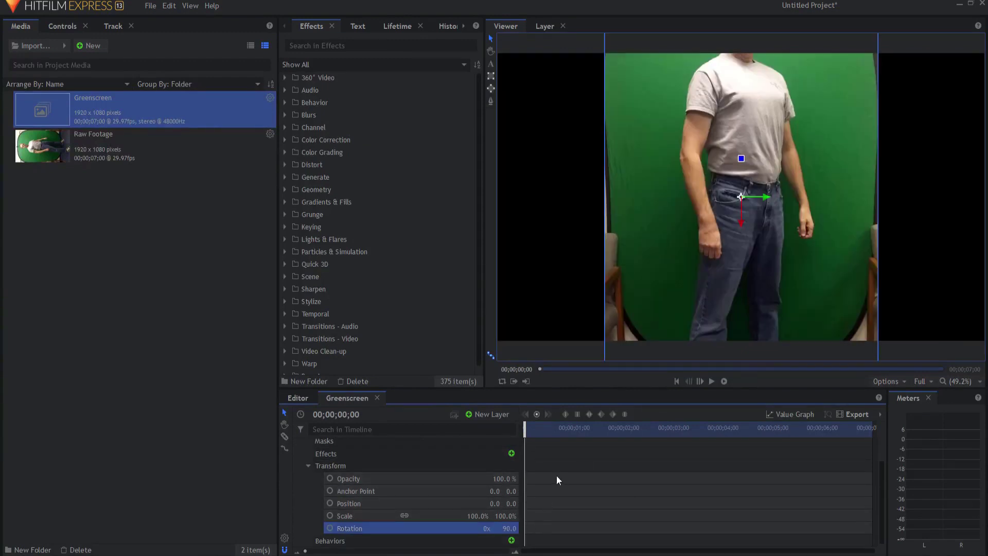
pyautogui.click(742, 224)
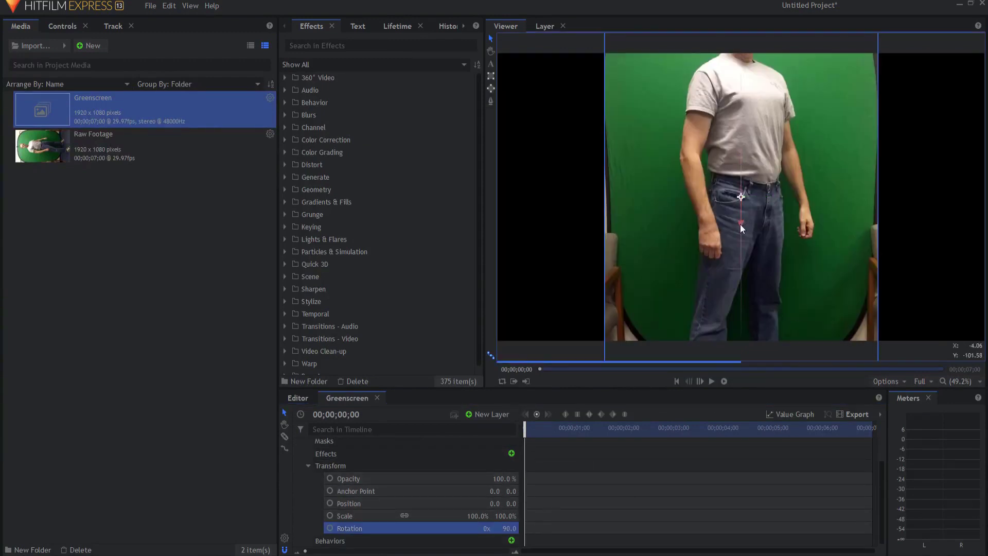
pyautogui.moveTo(740, 224); pyautogui.dragTo(756, 310)
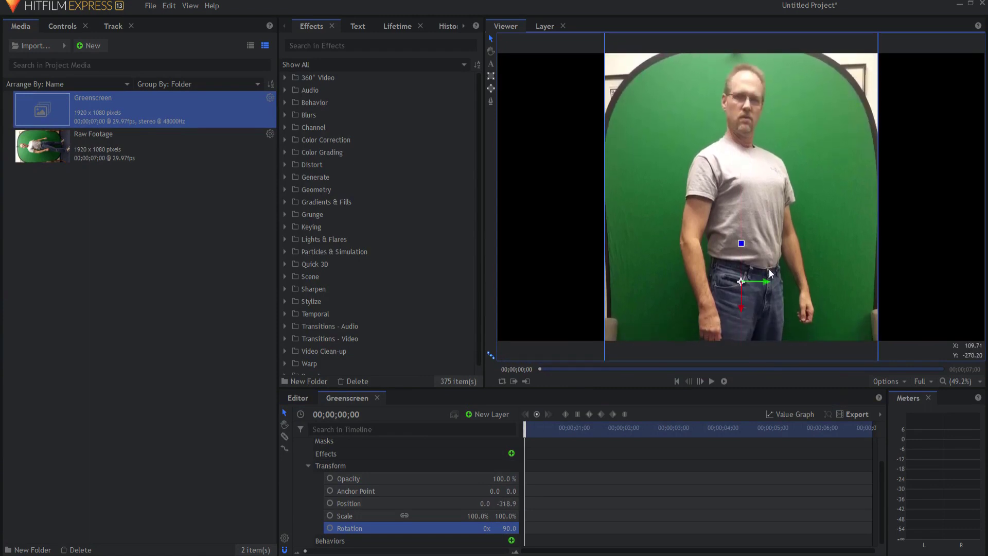
pyautogui.scroll(-2, 770, 274)
# Draw a four-point polygon mask around the man and widen its bottom-right corner.
pyautogui.scroll(2, 316, 476)
pyautogui.click(298, 444)
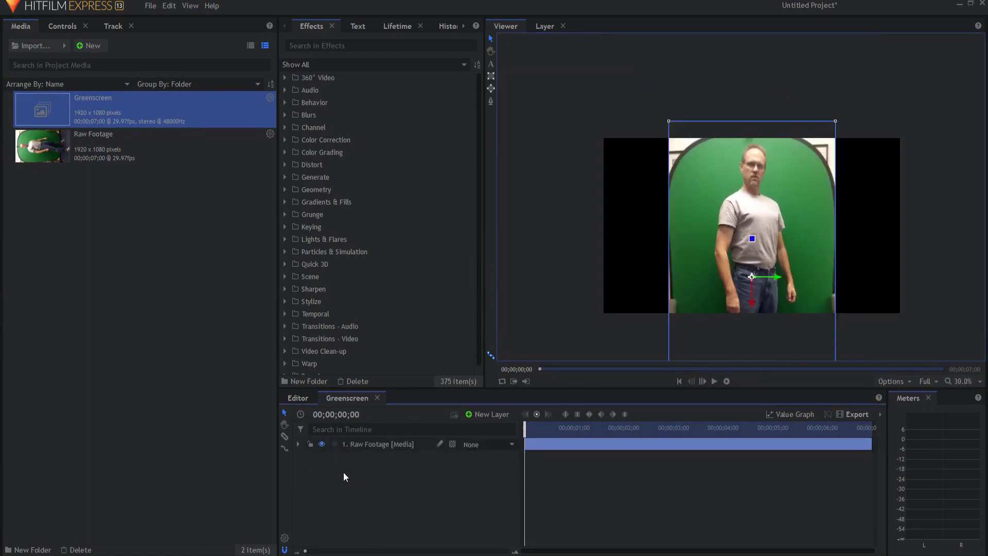
pyautogui.click(344, 473)
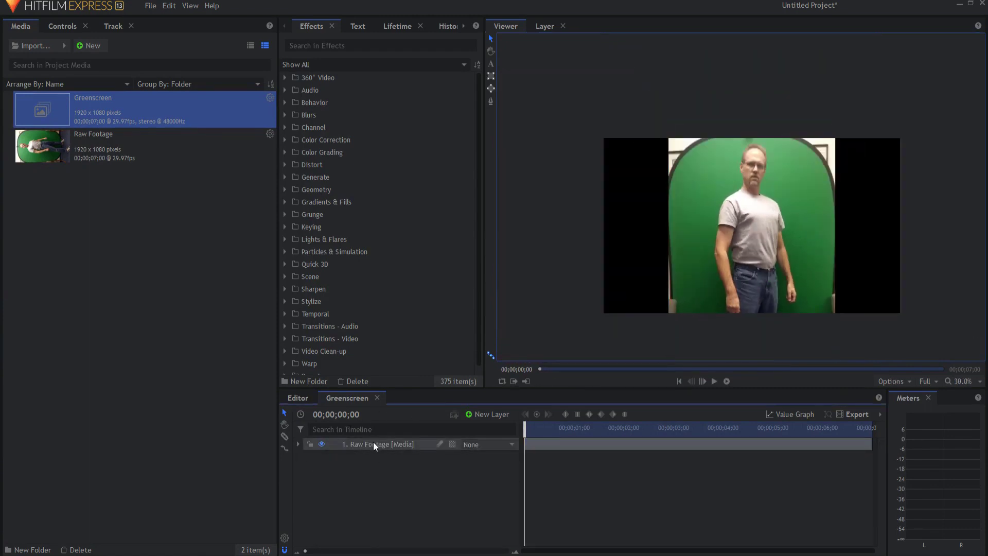
pyautogui.click(492, 100)
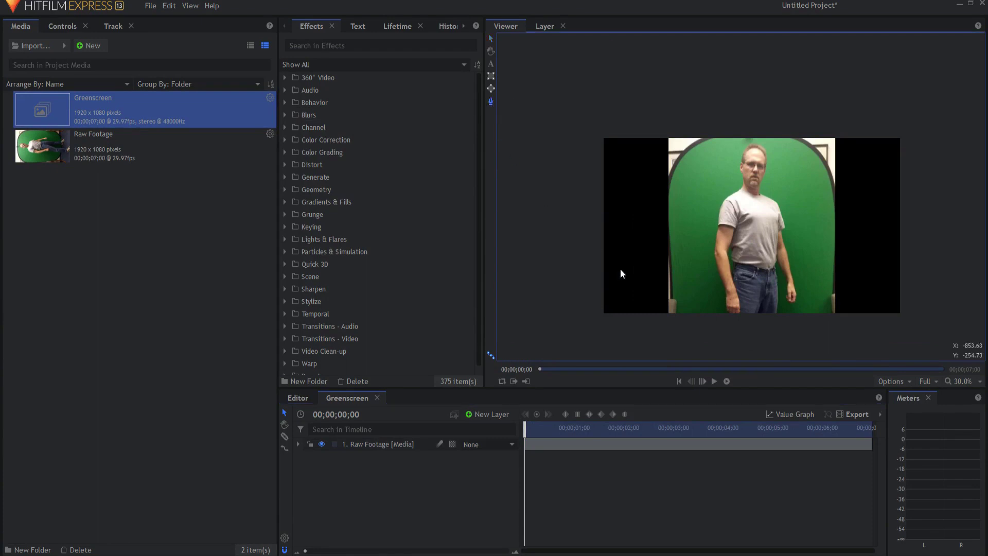
pyautogui.click(681, 329)
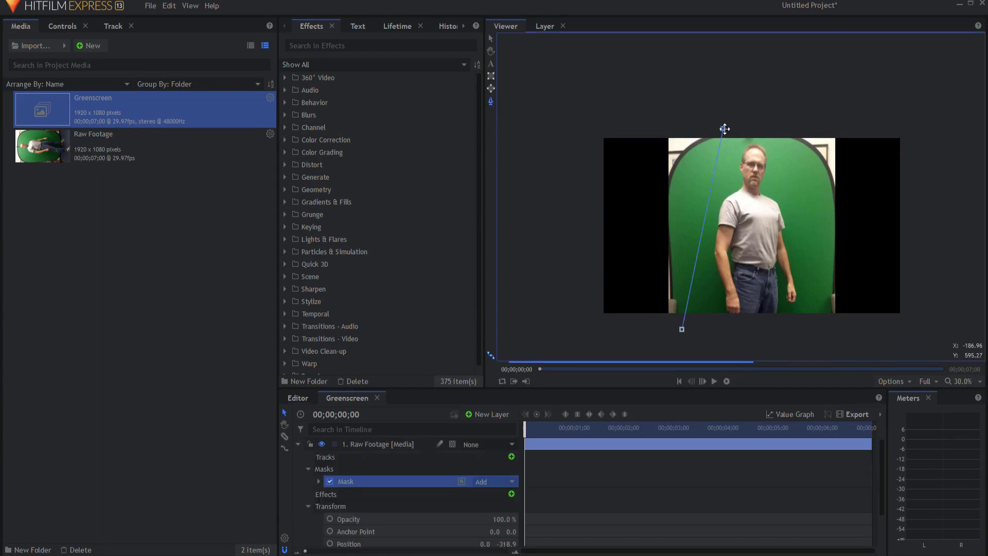
pyautogui.click(724, 129)
pyautogui.click(780, 130)
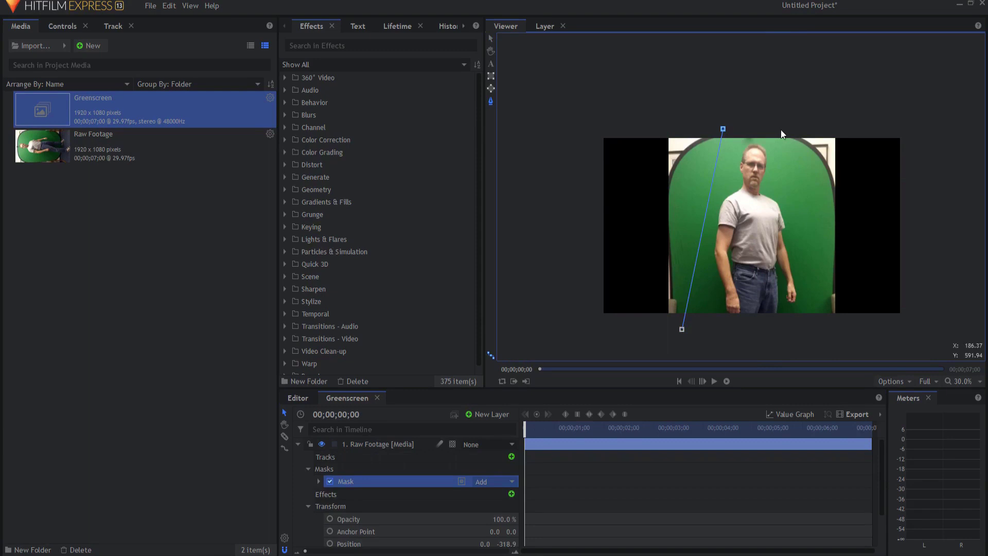
pyautogui.click(820, 329)
pyautogui.click(682, 330)
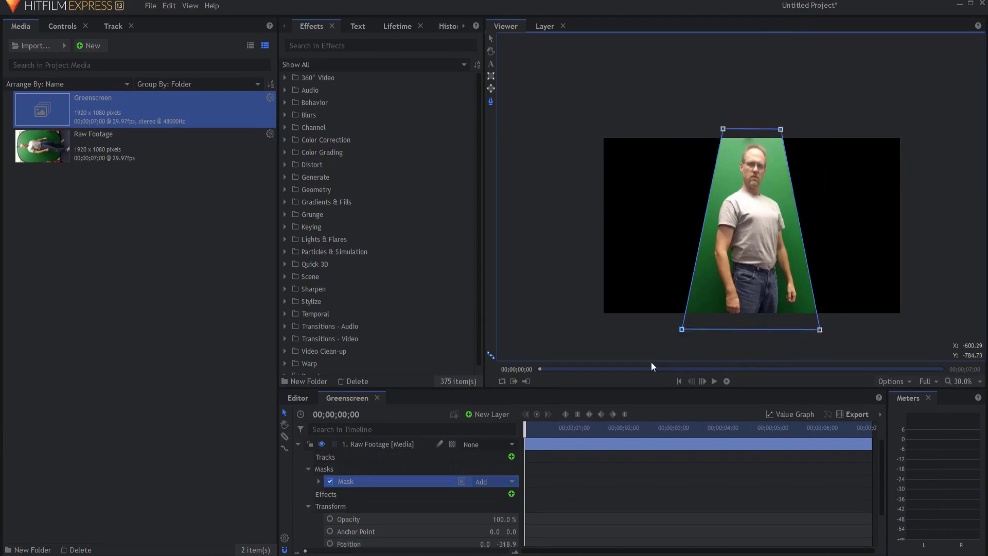
pyautogui.moveTo(541, 426); pyautogui.dragTo(630, 427)
pyautogui.moveTo(820, 329); pyautogui.dragTo(829, 331)
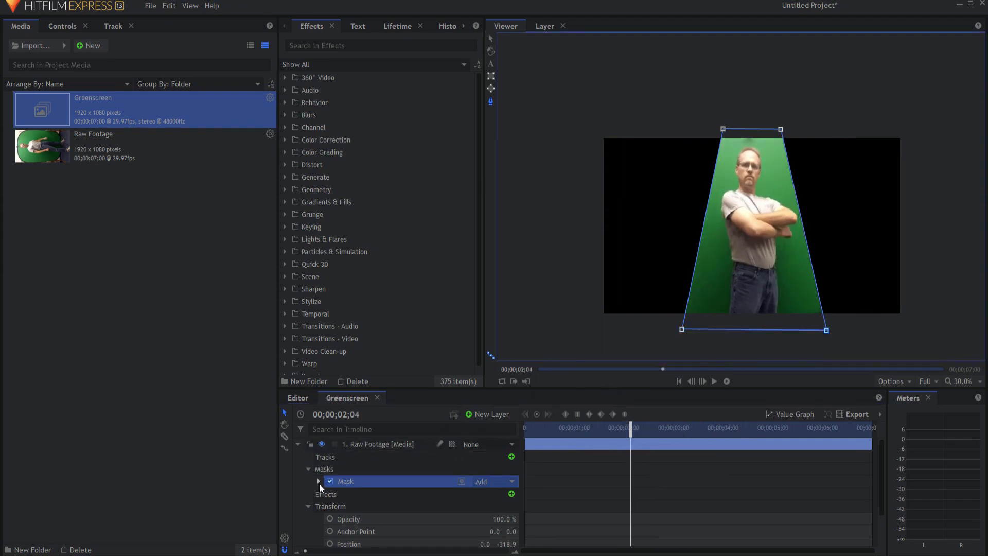
# Apply the Greenscreen Key preset to the Raw Footage layer.
pyautogui.click(309, 469)
pyautogui.click(342, 44)
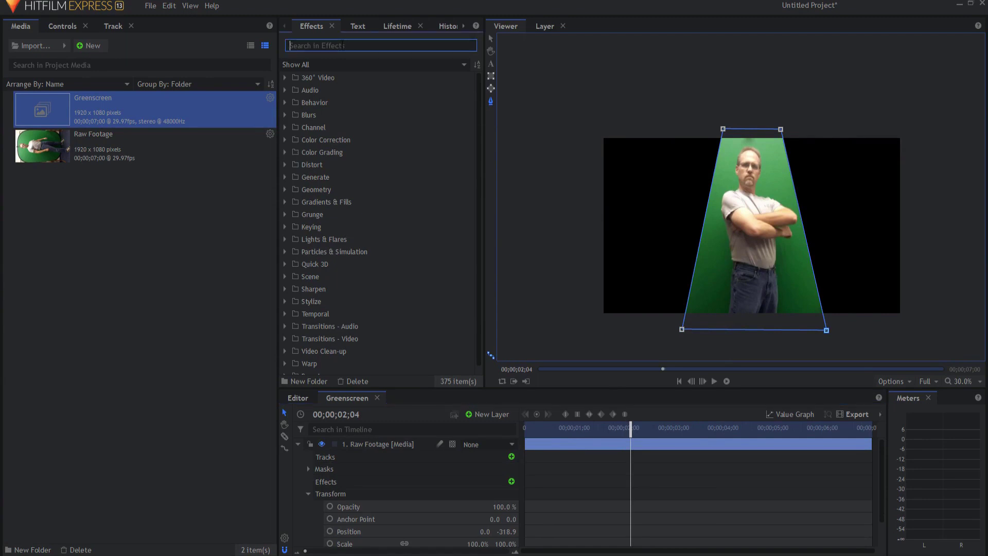
pyautogui.write('g')
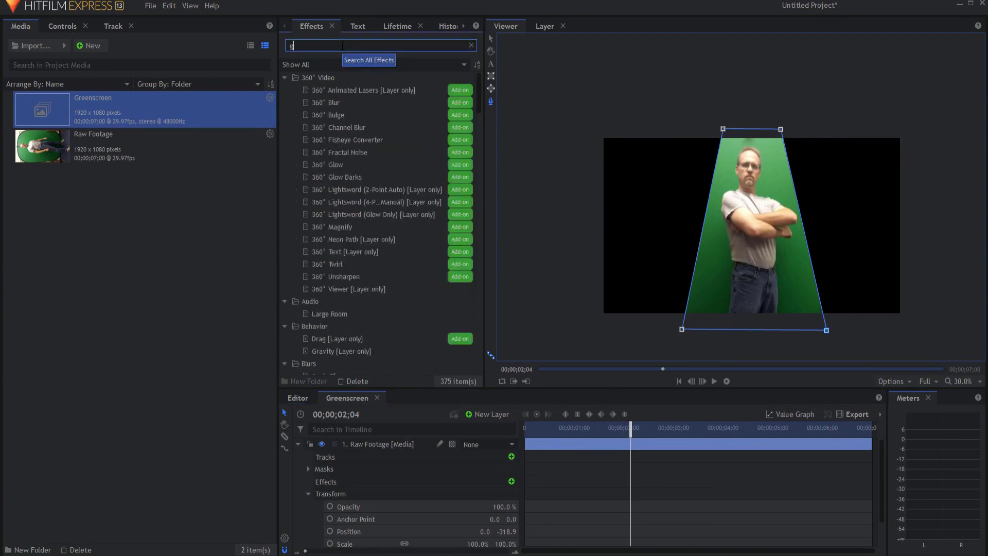
pyautogui.write('reen')
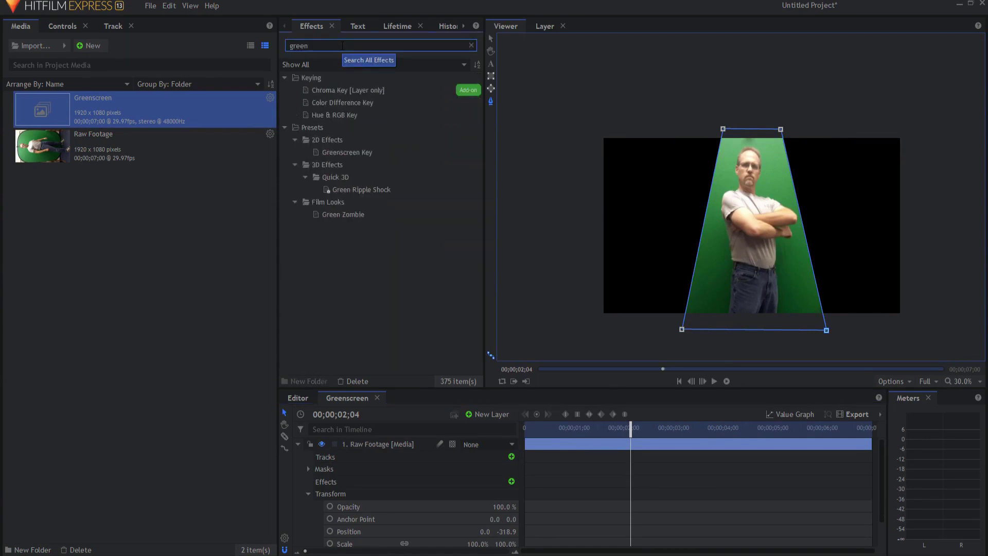
pyautogui.moveTo(346, 152); pyautogui.dragTo(372, 443)
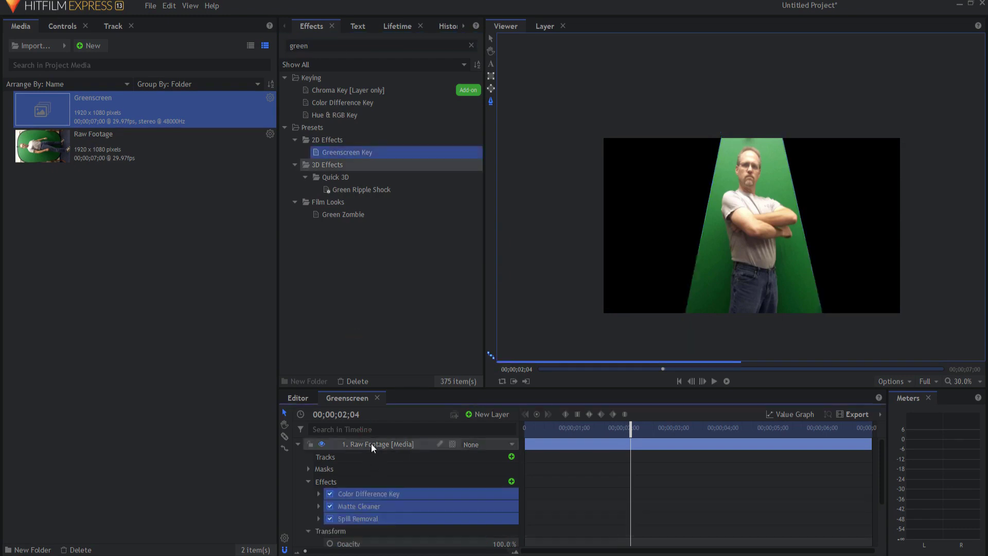
# Using View Matte, raise the key's Min to 0.94, then turn the matte view off.
pyautogui.click(319, 494)
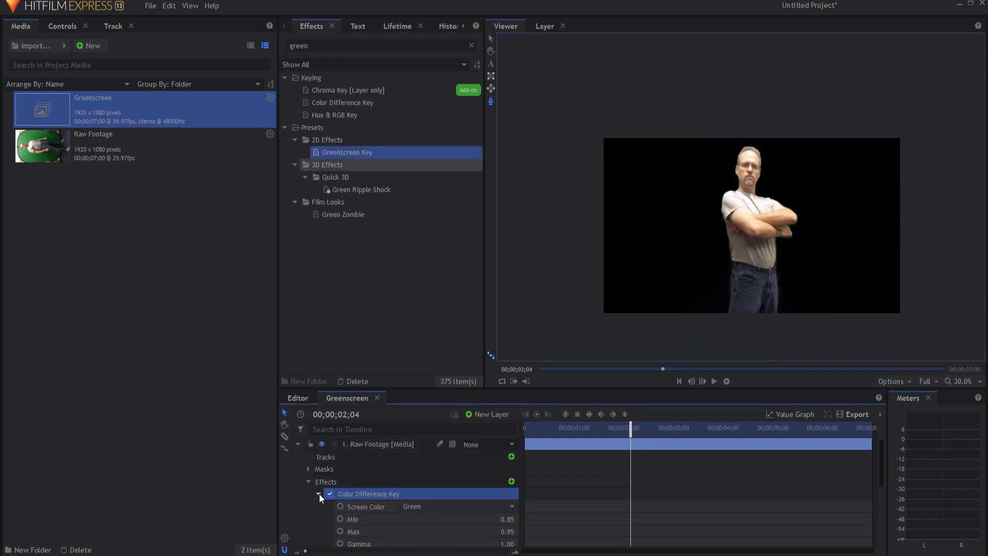
pyautogui.scroll(-1, 363, 479)
pyautogui.click(514, 520)
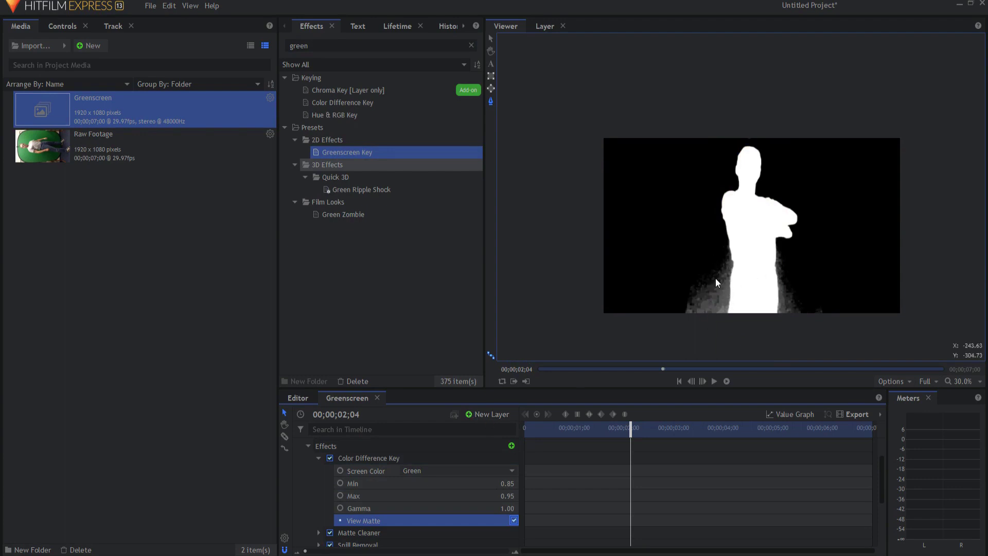
pyautogui.click(496, 478)
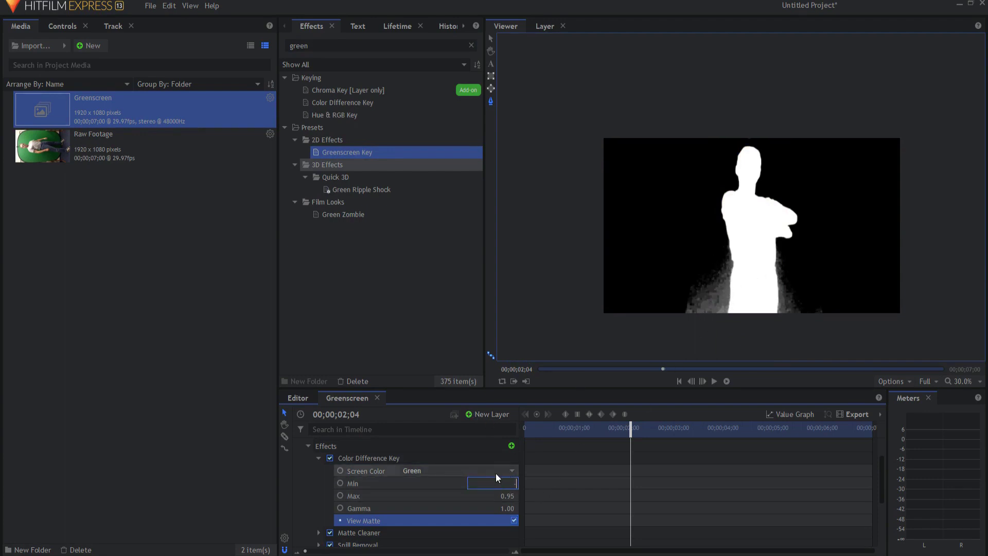
pyautogui.press('Return')
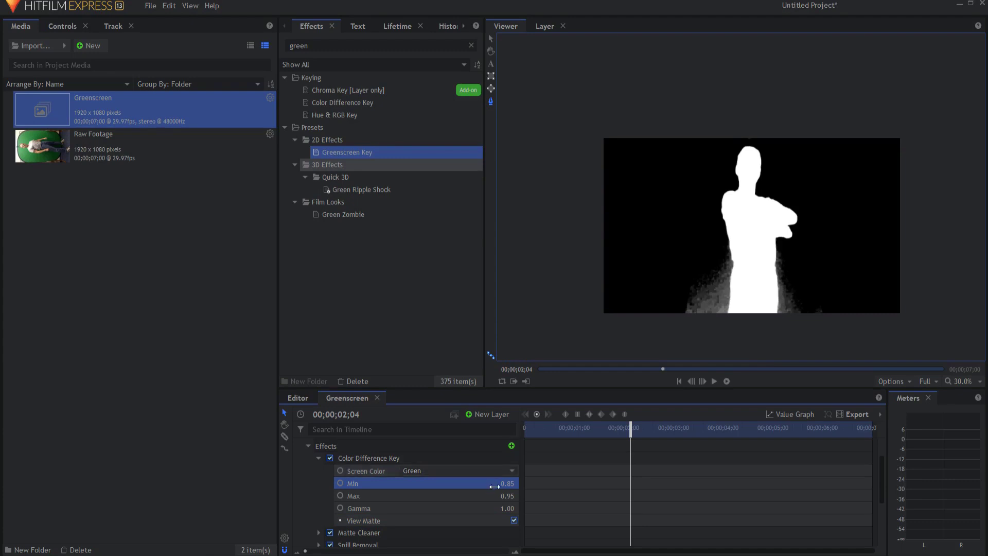
pyautogui.moveTo(489, 482); pyautogui.dragTo(494, 481)
pyautogui.moveTo(631, 428); pyautogui.dragTo(565, 443)
pyautogui.click(514, 520)
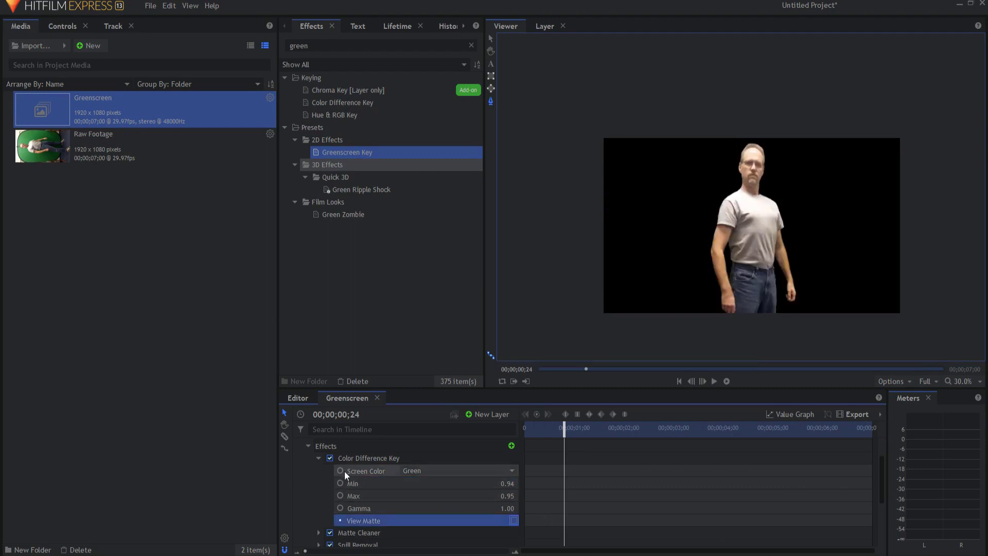
pyautogui.scroll(3, 329, 463)
pyautogui.click(298, 444)
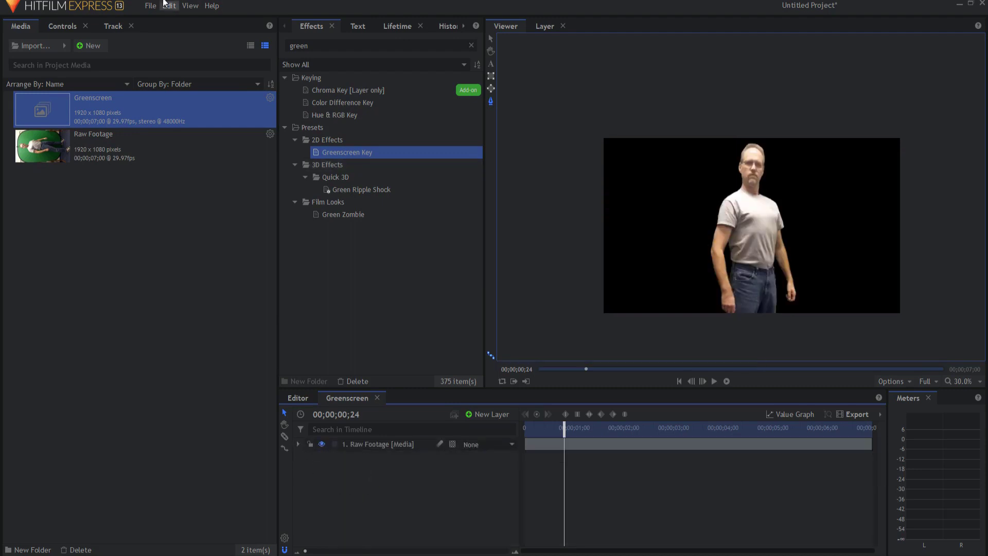
# Create a composite shot named Final and add the Greenscreen shot to it.
pyautogui.click(91, 45)
pyautogui.click(108, 60)
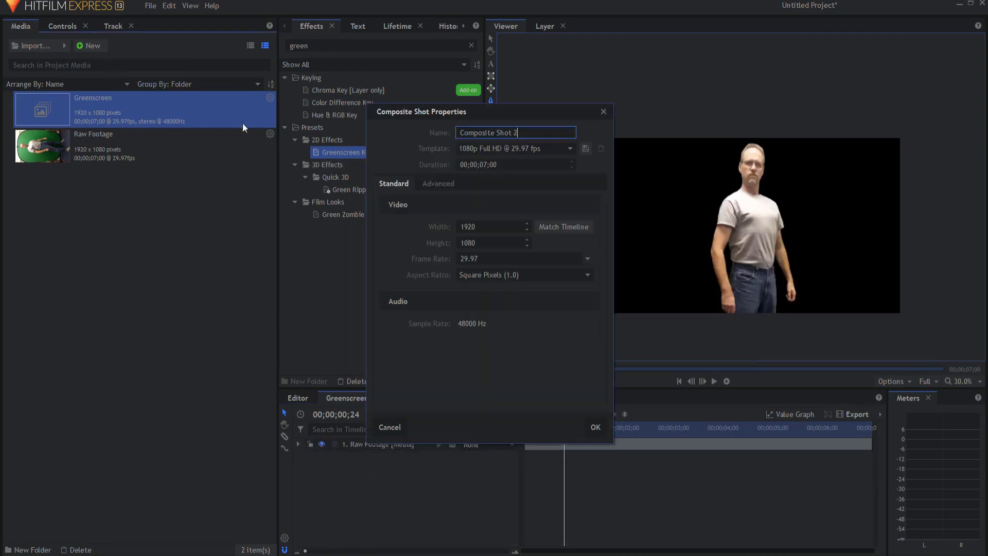
pyautogui.moveTo(519, 132); pyautogui.dragTo(424, 131)
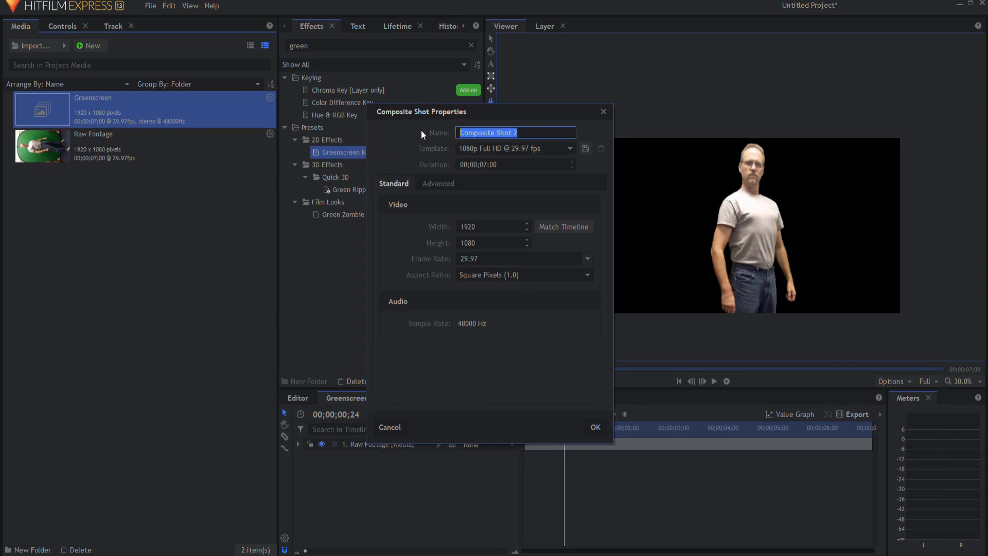
pyautogui.write('Final')
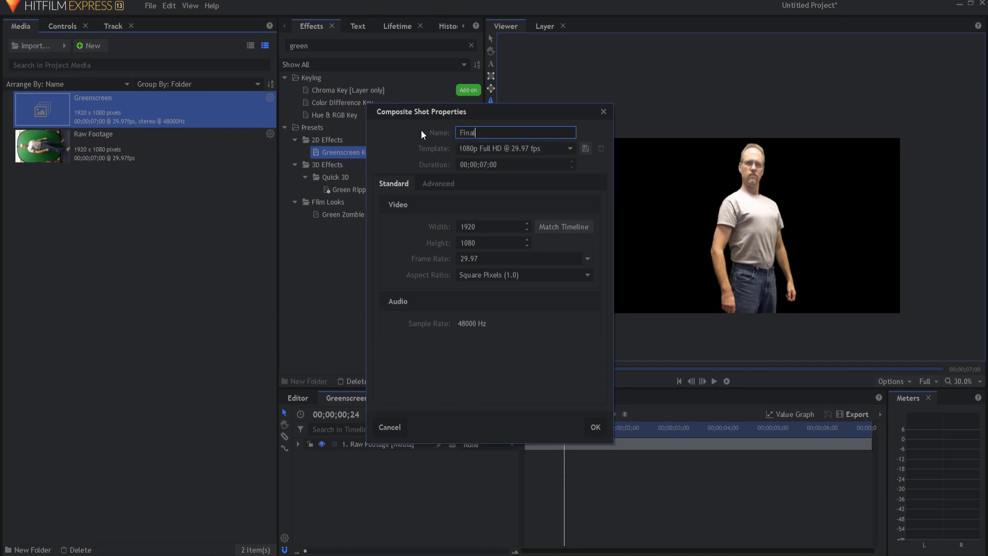
pyautogui.press('Return')
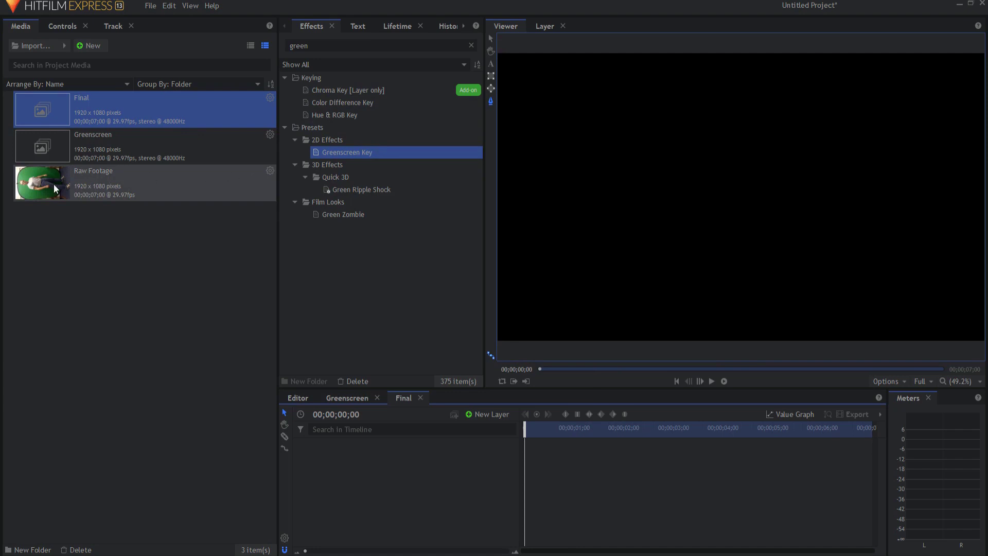
pyautogui.moveTo(79, 144); pyautogui.dragTo(383, 445)
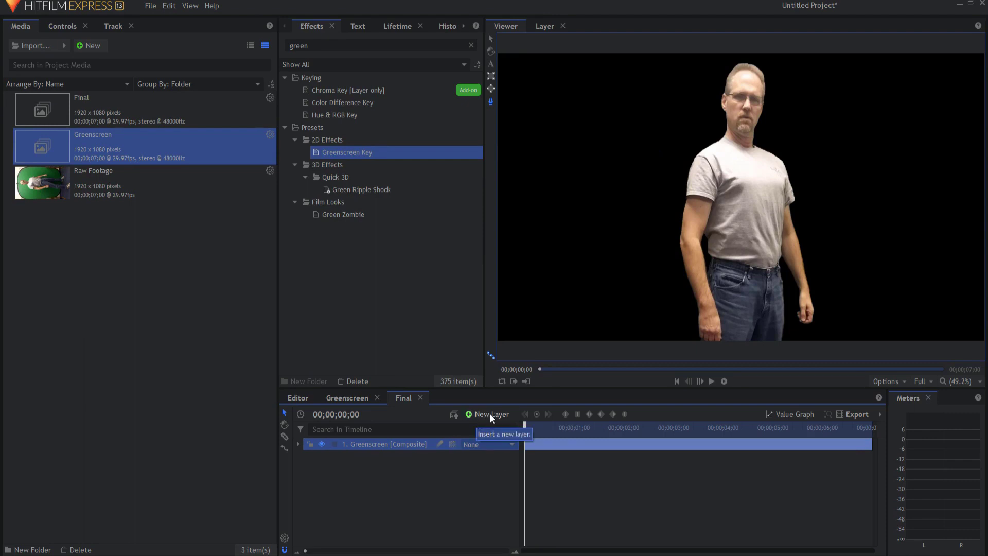
# Create a composite shot named Matte and add the Greenscreen composite to its timeline.
pyautogui.click(90, 45)
pyautogui.click(100, 61)
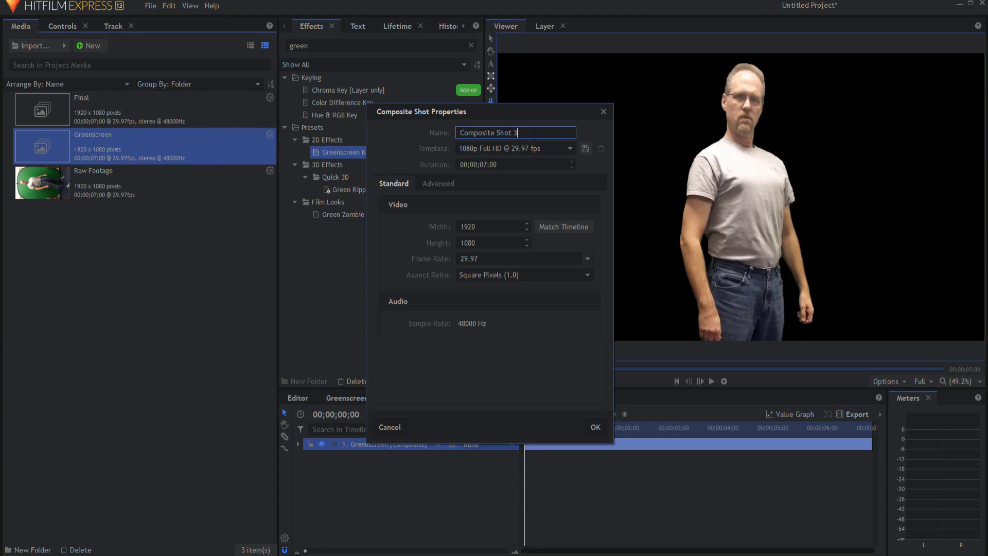
pyautogui.moveTo(520, 132); pyautogui.dragTo(447, 134)
pyautogui.write('Matte')
pyautogui.press('Return')
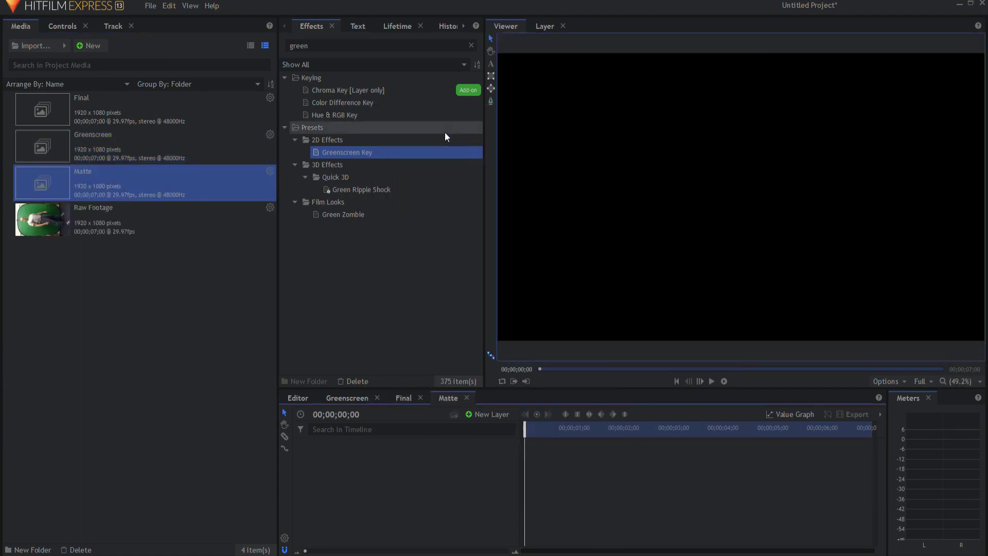
pyautogui.click(84, 143)
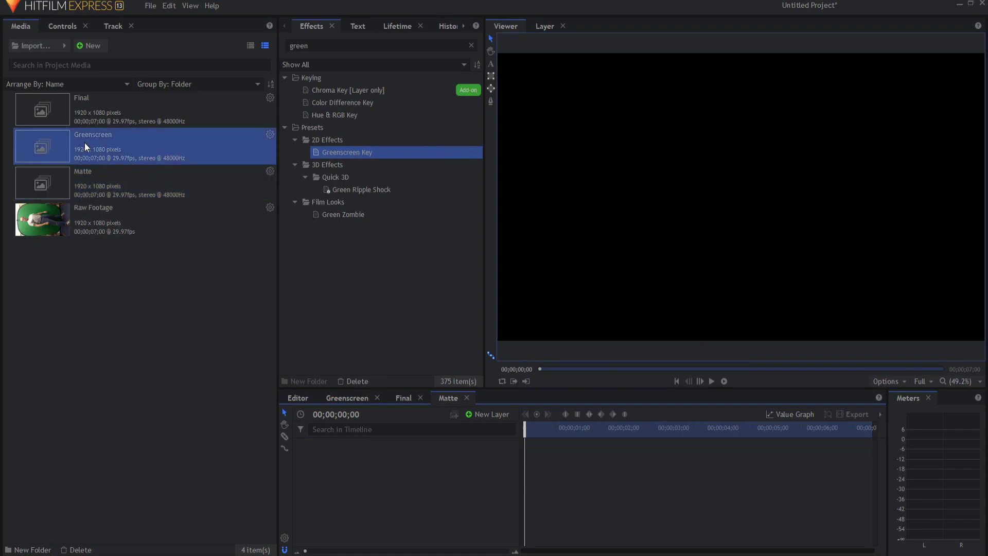
pyautogui.moveTo(84, 143); pyautogui.dragTo(412, 480)
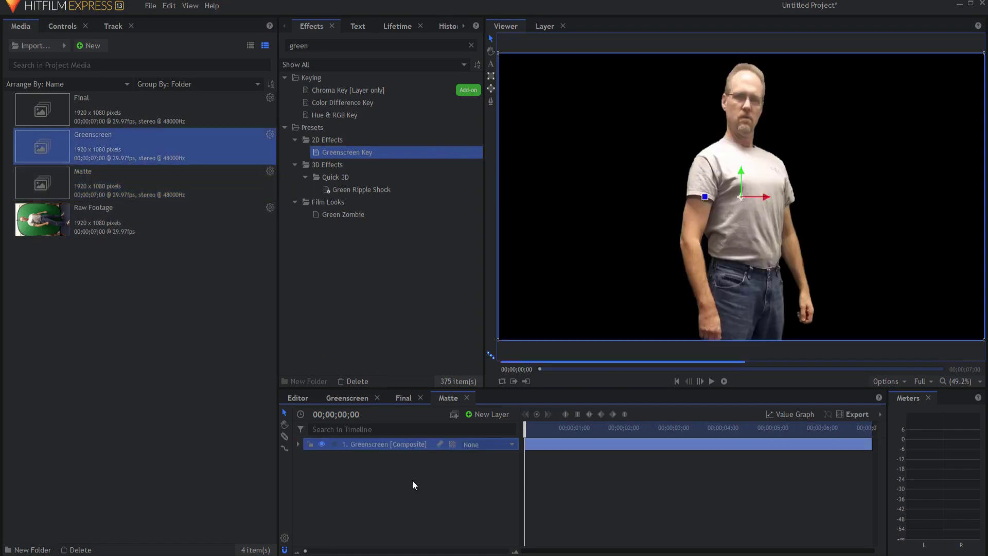
# Set the Greenscreen layer to 3D Plane.
pyautogui.click(453, 444)
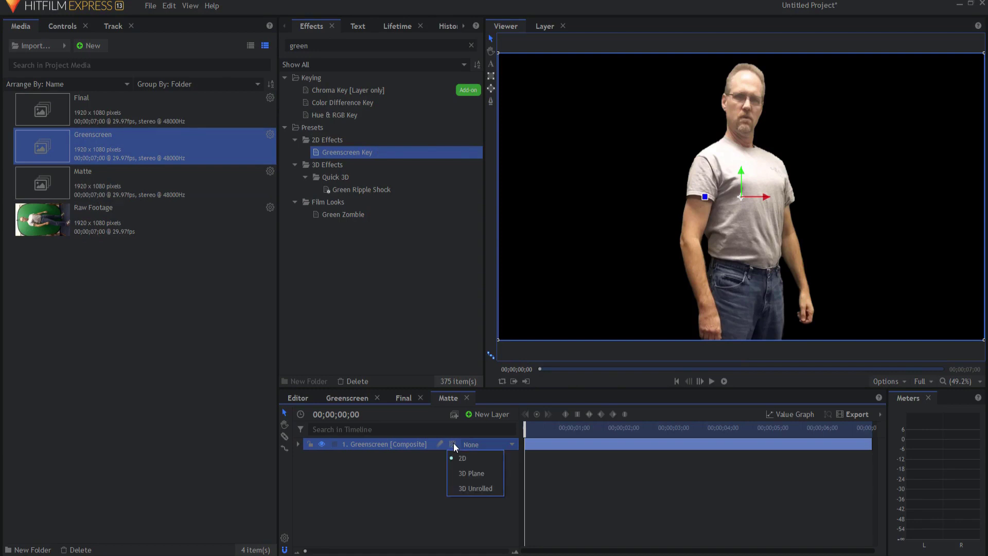
pyautogui.click(473, 475)
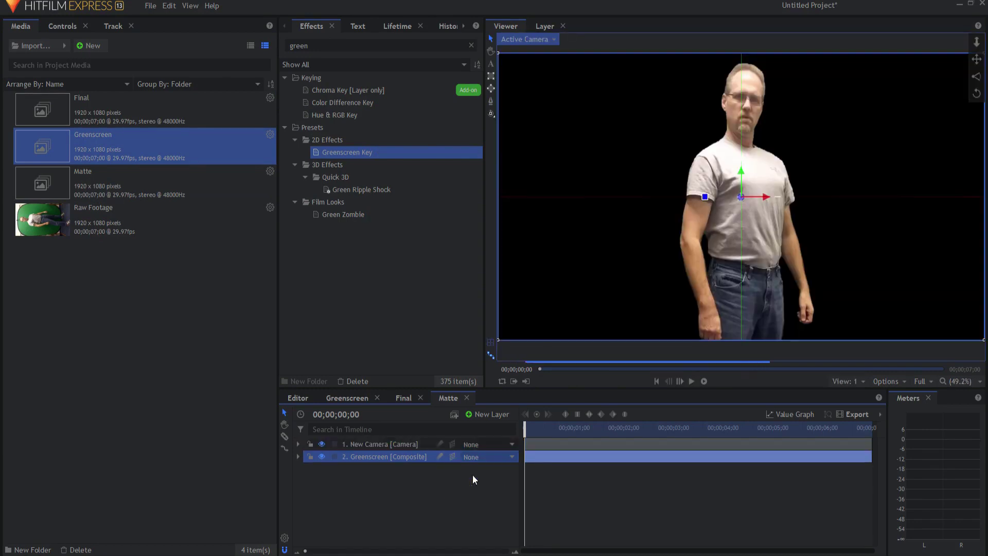
pyautogui.click(375, 445)
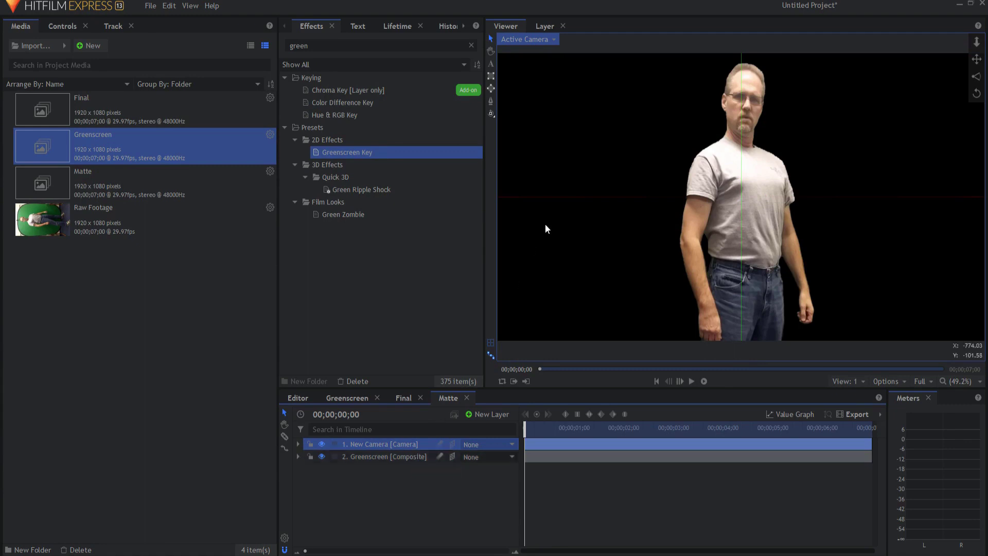
# Switch the viewer to Perspective and orbit to see the camera and plane.
pyautogui.click(535, 39)
pyautogui.click(534, 66)
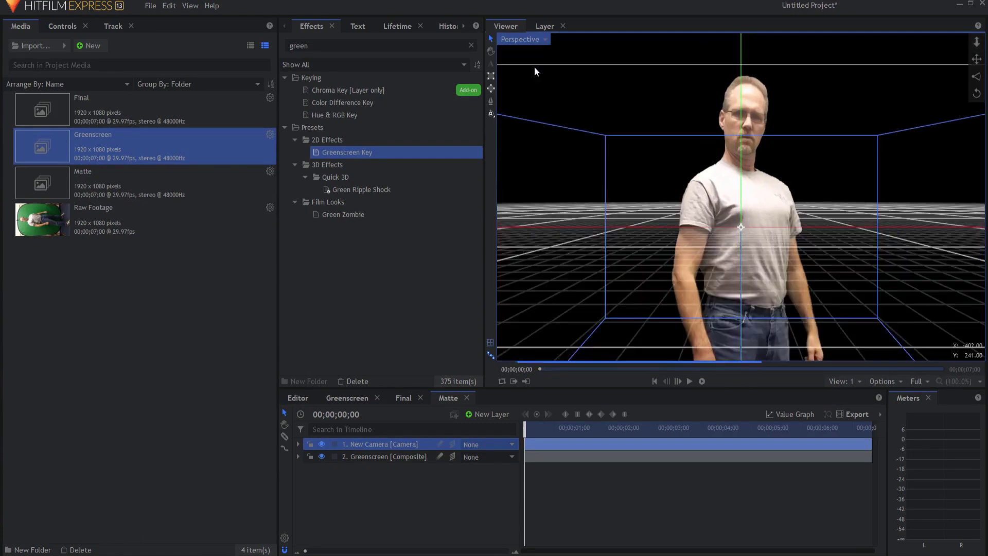
pyautogui.click(491, 114)
pyautogui.moveTo(666, 208); pyautogui.dragTo(521, 359)
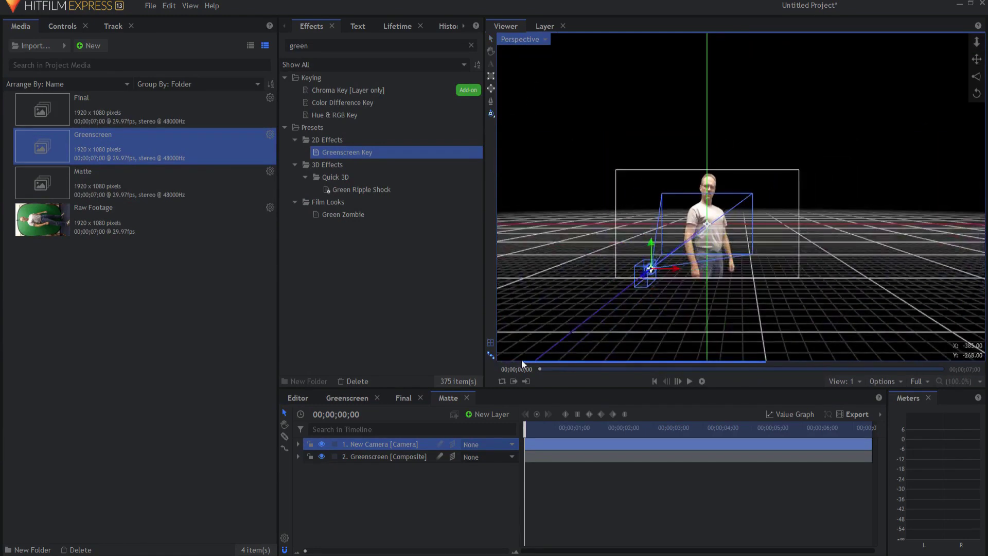
pyautogui.click(378, 457)
pyautogui.moveTo(871, 274); pyautogui.dragTo(831, 233)
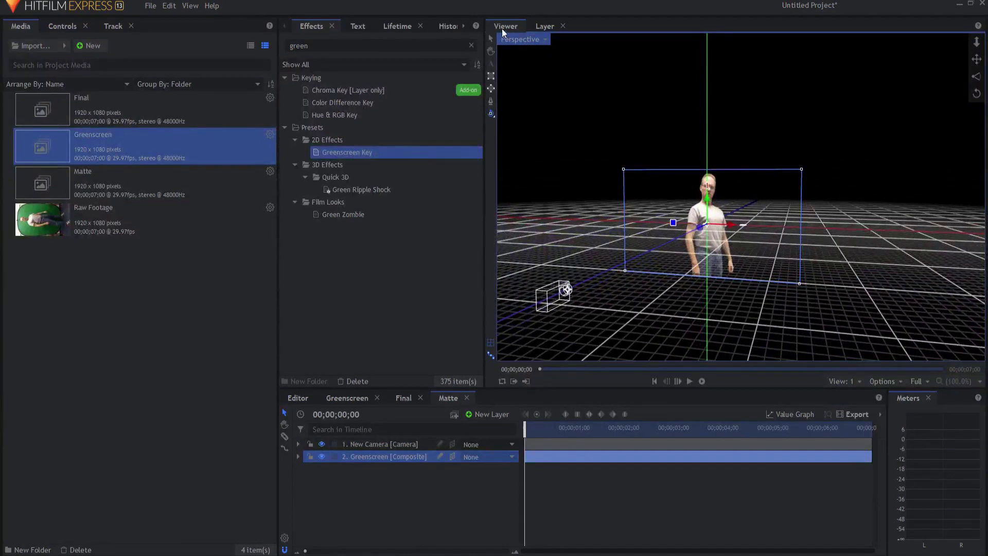
# Add a new Point layer set to 3D Plane.
pyautogui.click(491, 39)
pyautogui.click(487, 415)
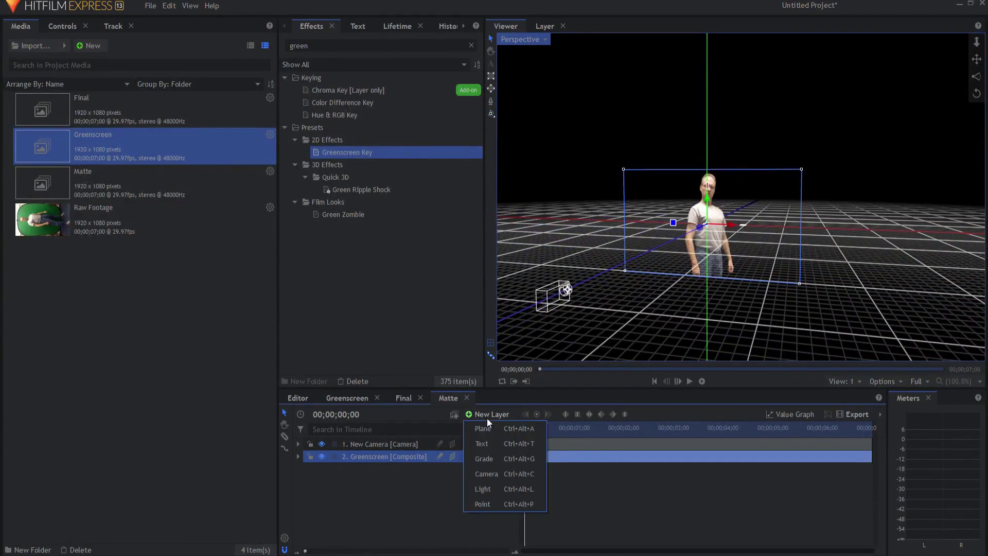
pyautogui.click(484, 504)
pyautogui.click(469, 445)
pyautogui.click(466, 473)
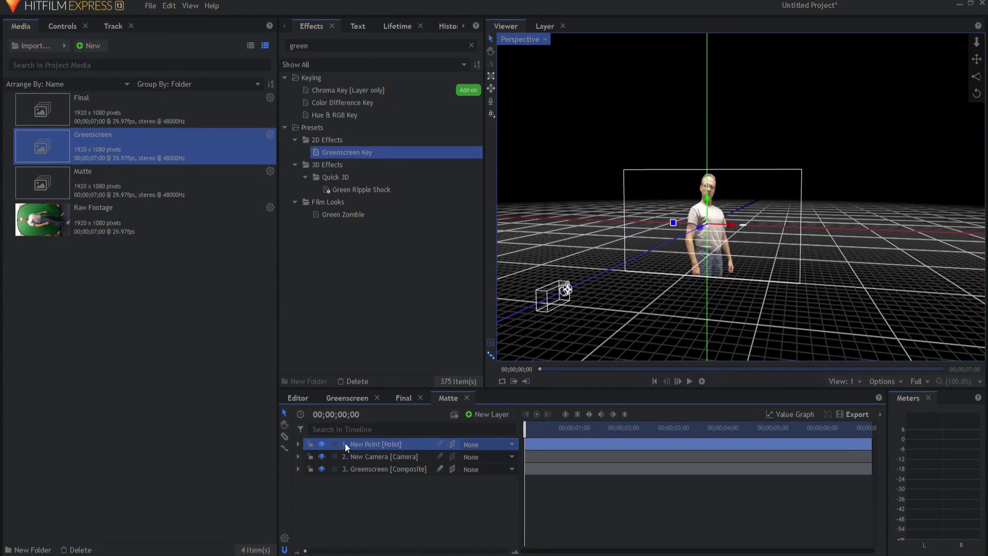
# Keyframe the point's Position Y from -612.4 at the start to 649.7 at the end.
pyautogui.click(297, 445)
pyautogui.click(308, 456)
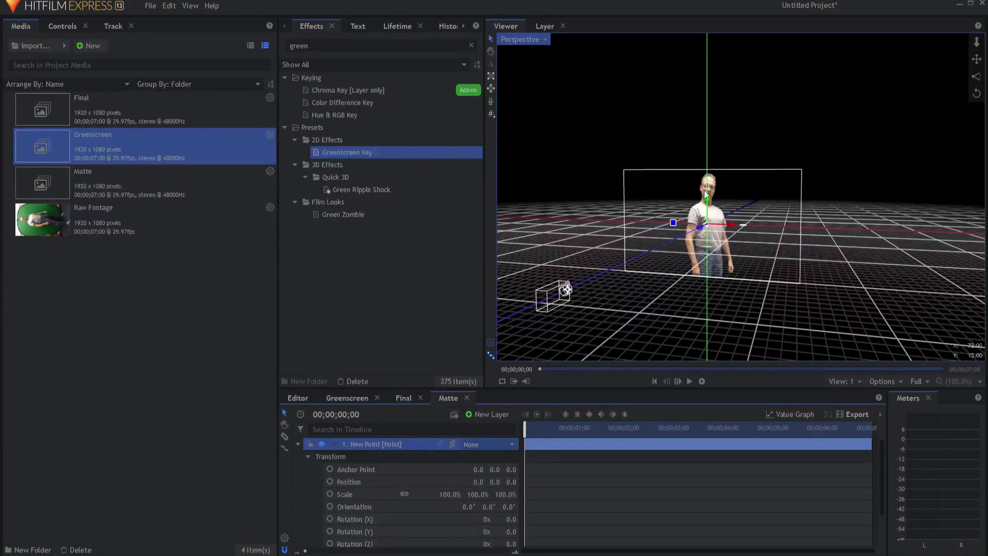
pyautogui.moveTo(708, 197); pyautogui.dragTo(681, 301)
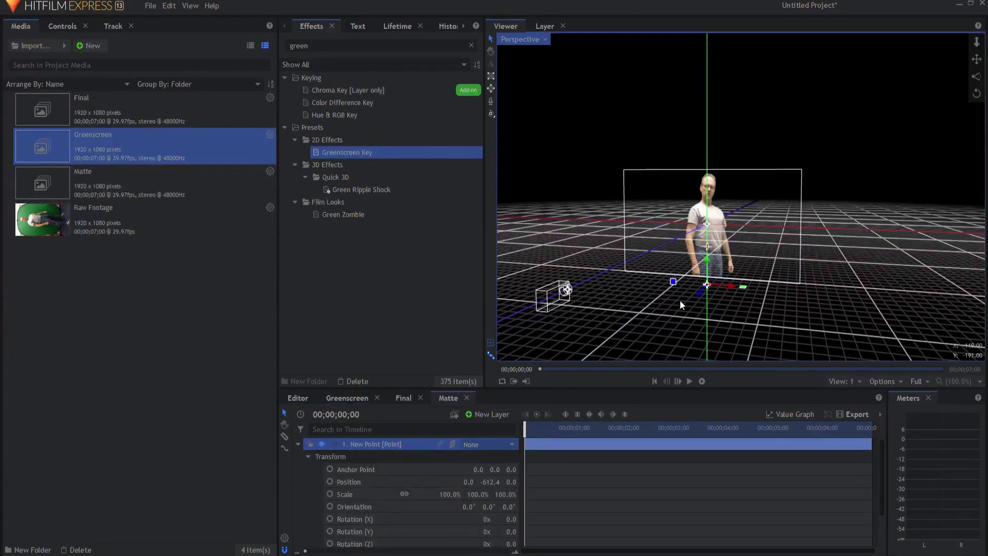
pyautogui.click(329, 481)
pyautogui.moveTo(524, 431); pyautogui.dragTo(872, 431)
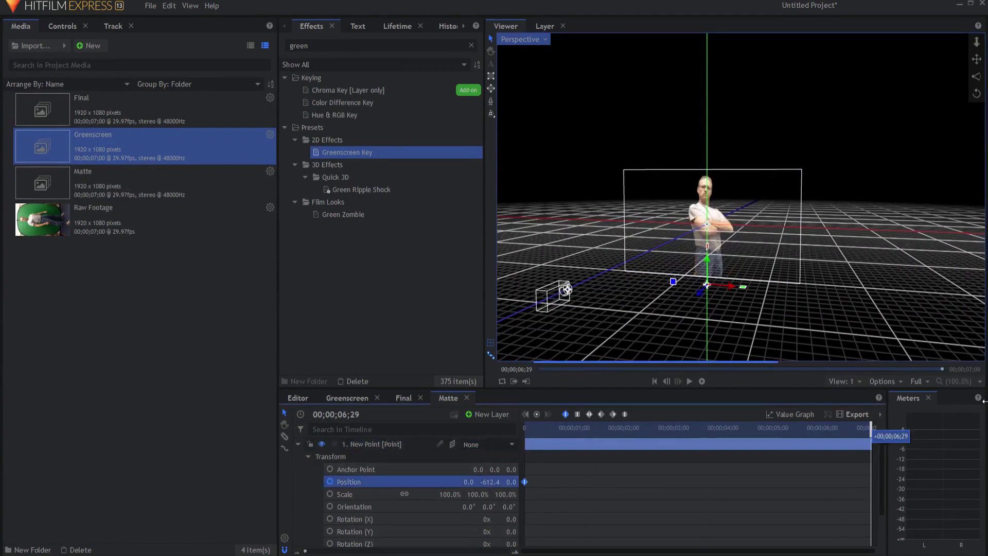
pyautogui.moveTo(708, 264); pyautogui.dragTo(712, 138)
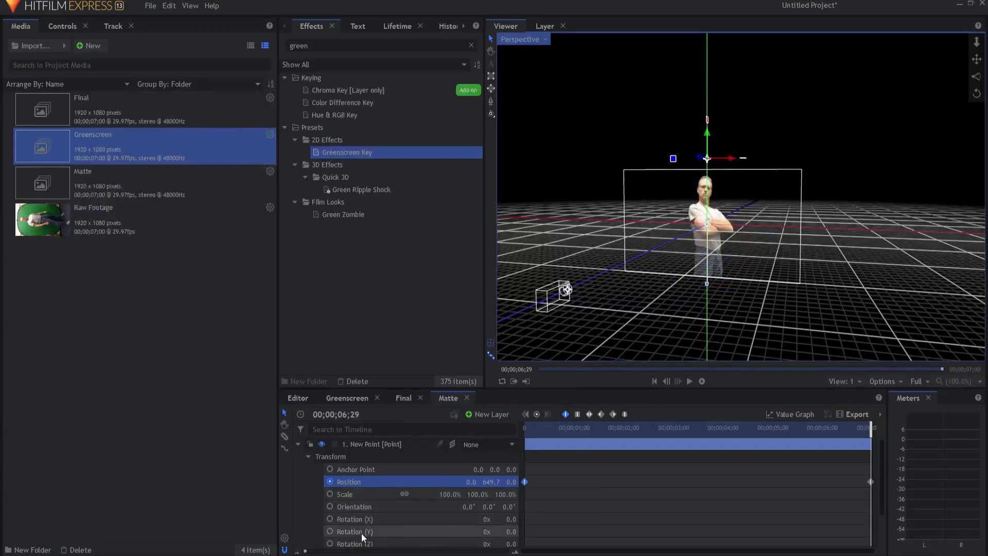
pyautogui.moveTo(868, 427); pyautogui.dragTo(524, 431)
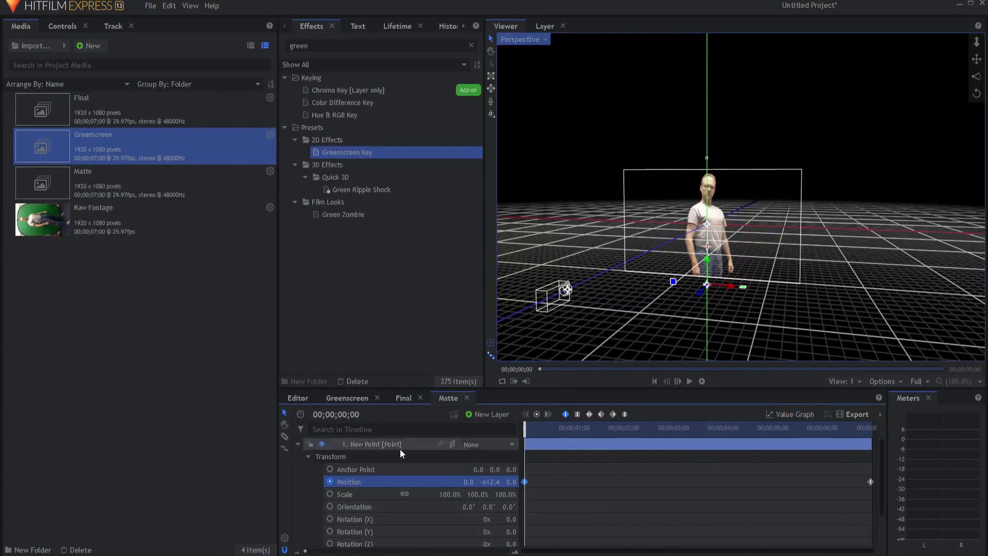
# Keyframe the point's Y rotation from 0 to 2 full turns over the clip.
pyautogui.click(330, 531)
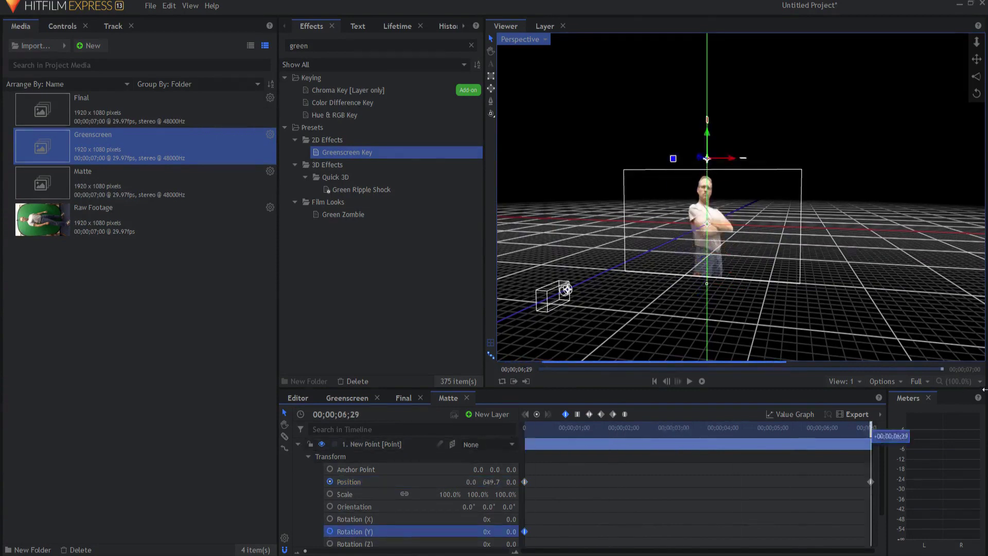
pyautogui.click(488, 532)
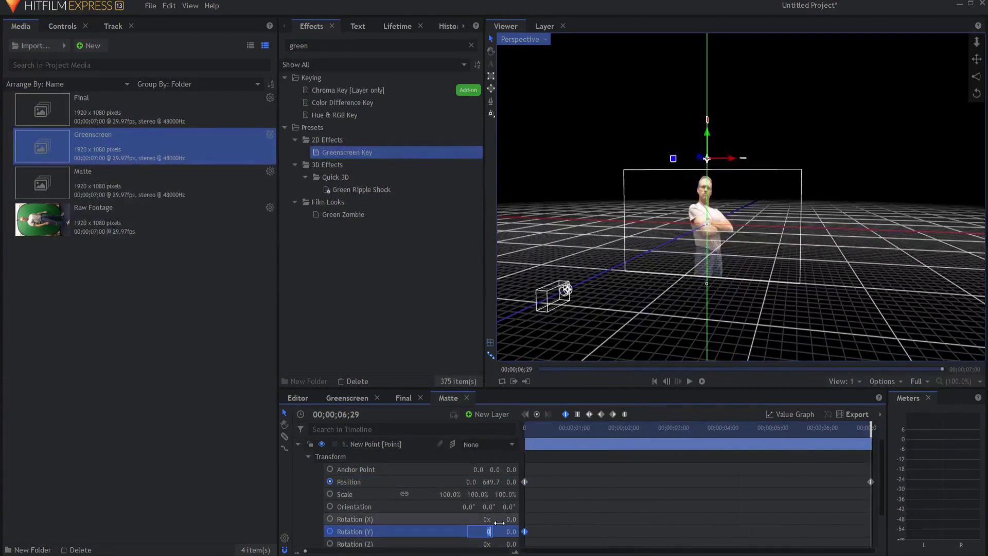
pyautogui.write('2')
pyautogui.press('Return')
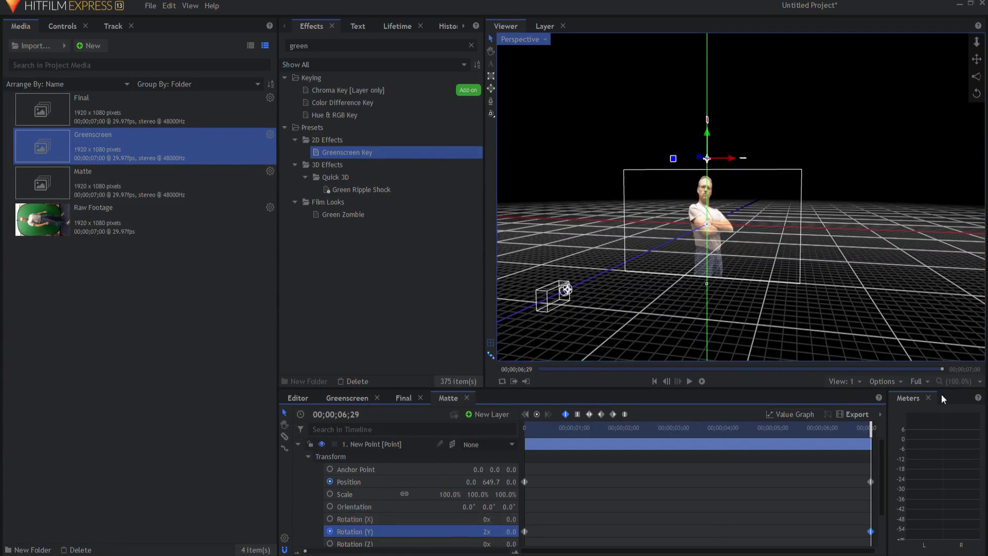
pyautogui.moveTo(870, 428); pyautogui.dragTo(524, 428)
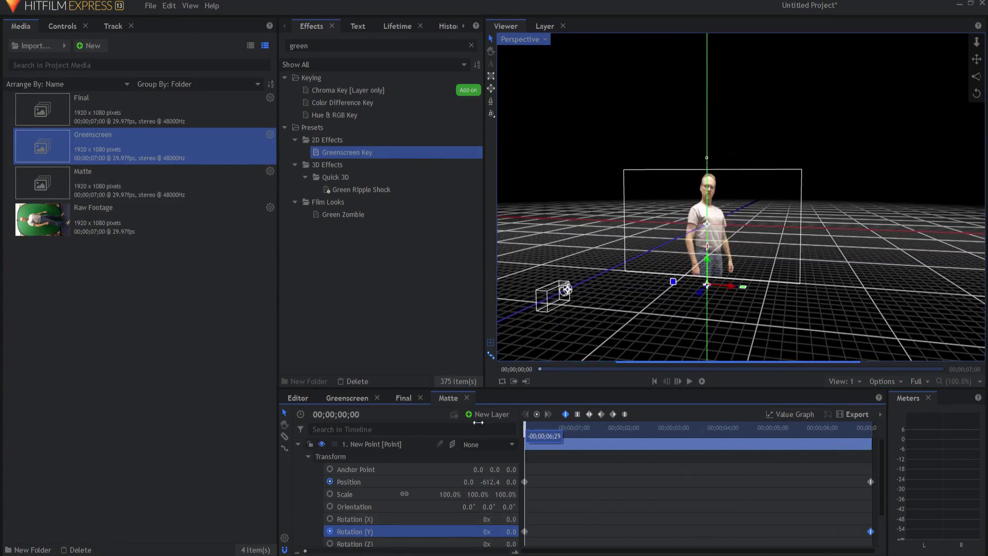
pyautogui.click(298, 445)
# Rename the point layer Center and add a second Point layer set to 3D Plane.
pyautogui.doubleClick(364, 443)
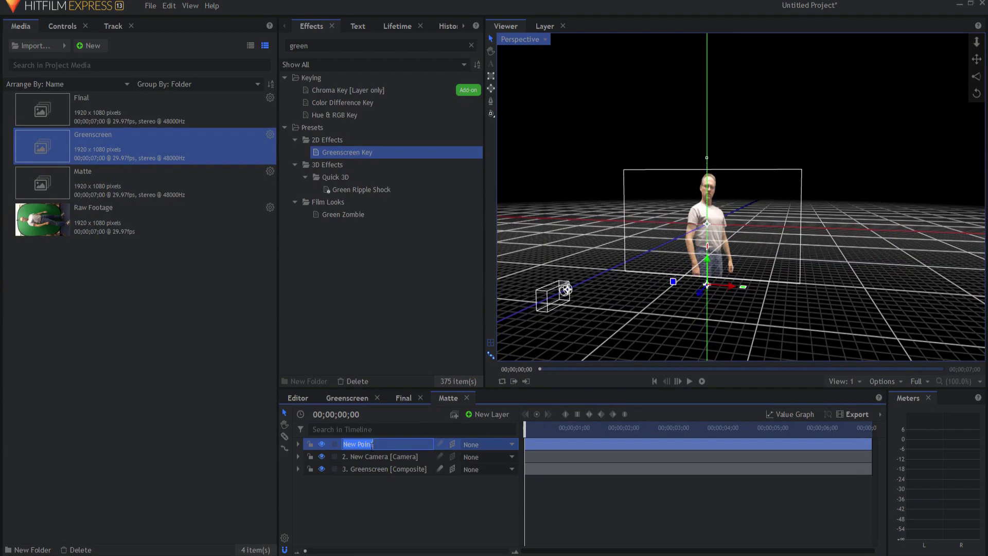
pyautogui.write('Center')
pyautogui.click(492, 413)
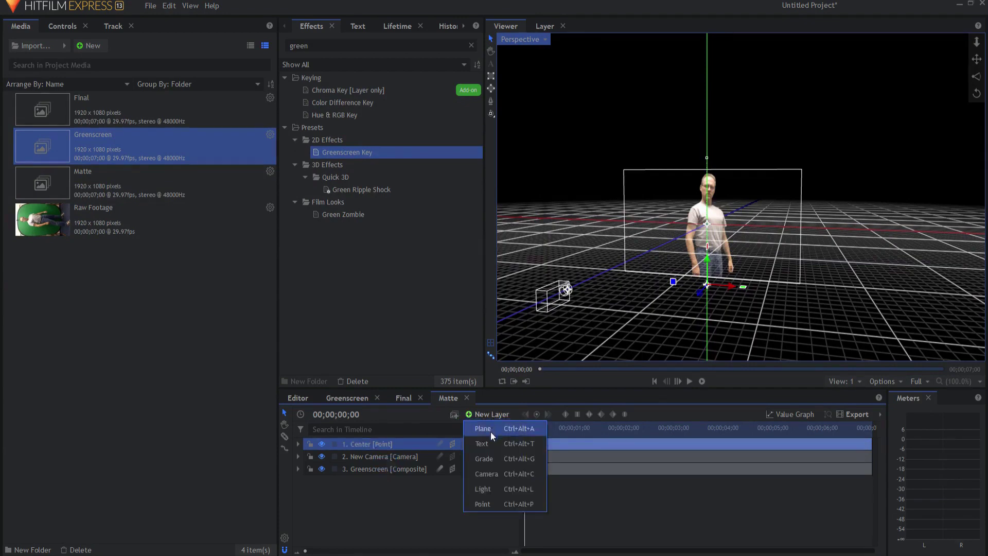
pyautogui.click(487, 502)
pyautogui.click(453, 446)
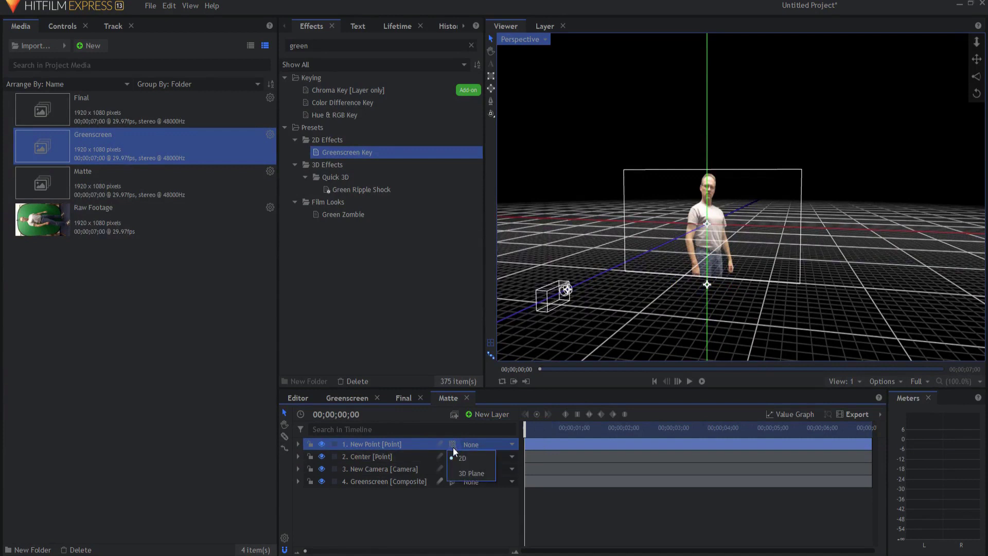
pyautogui.click(472, 474)
# Rename the new point Edge and parent it to Center.
pyautogui.doubleClick(362, 445)
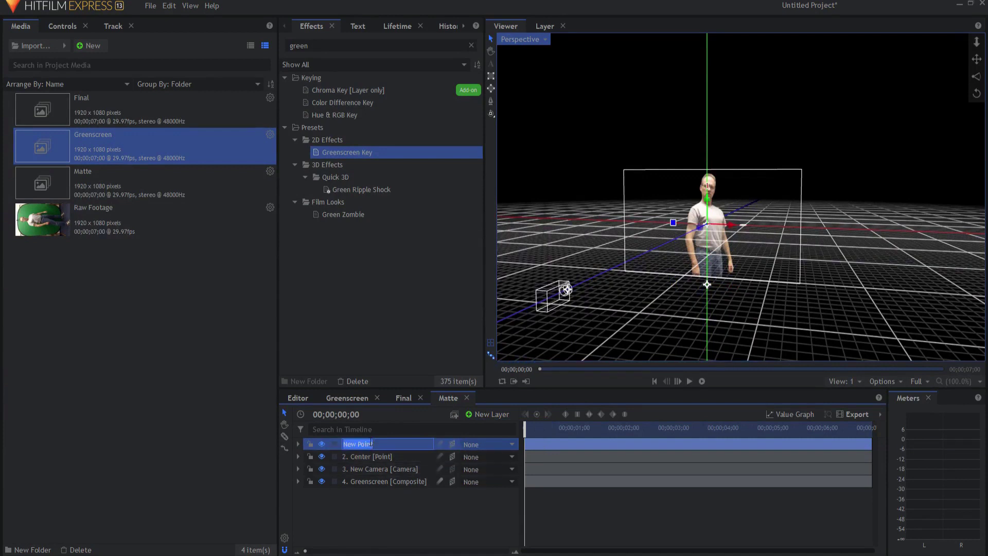
pyautogui.write('Edg')
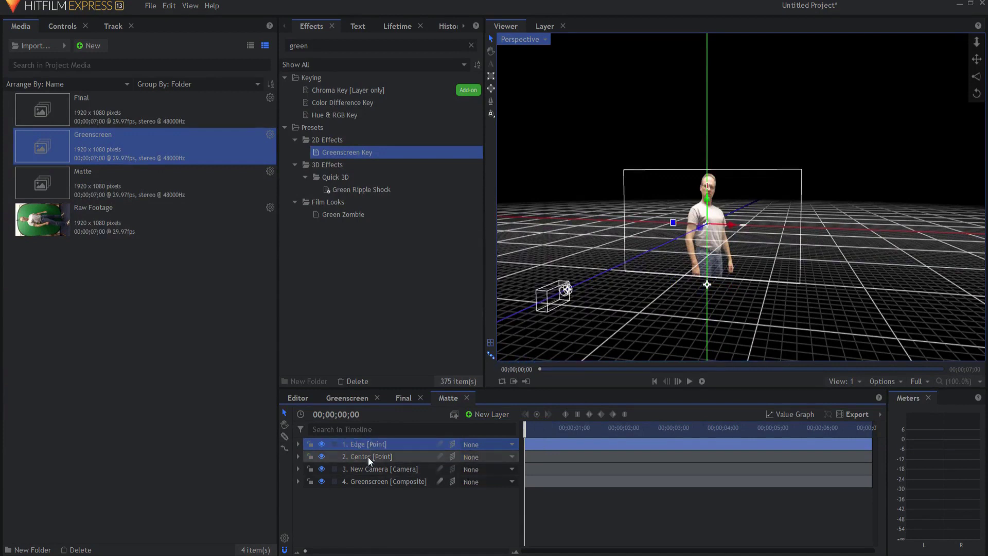
pyautogui.click(298, 444)
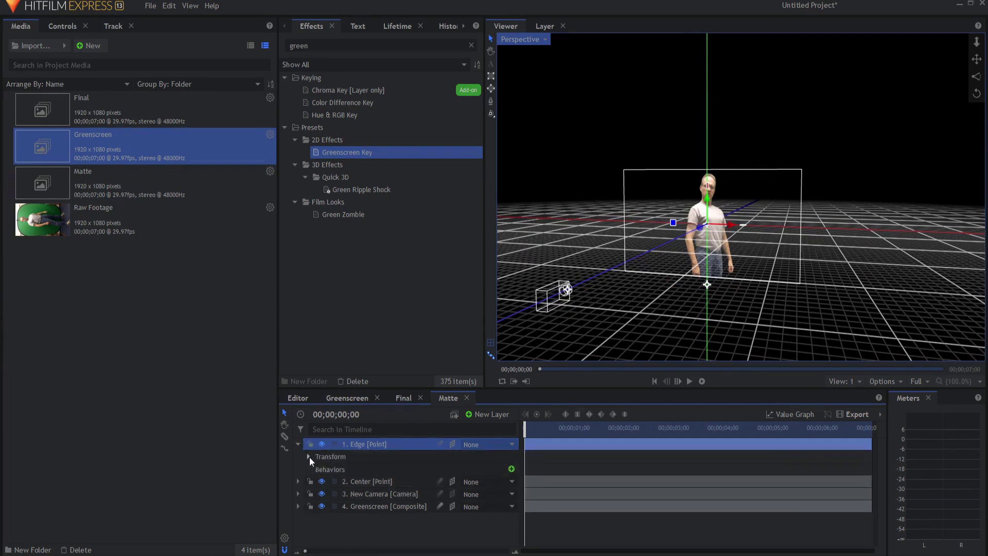
pyautogui.click(309, 456)
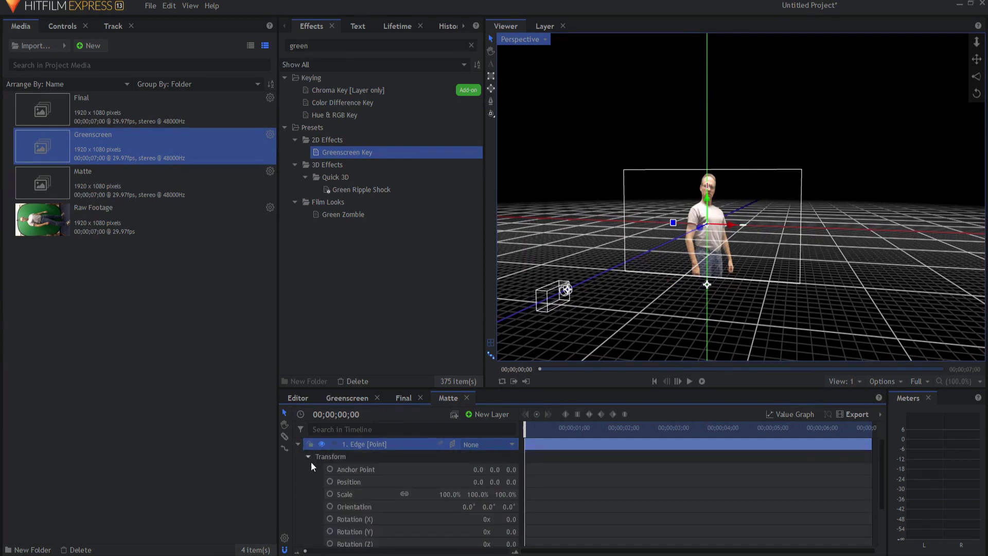
pyautogui.click(477, 446)
pyautogui.click(484, 474)
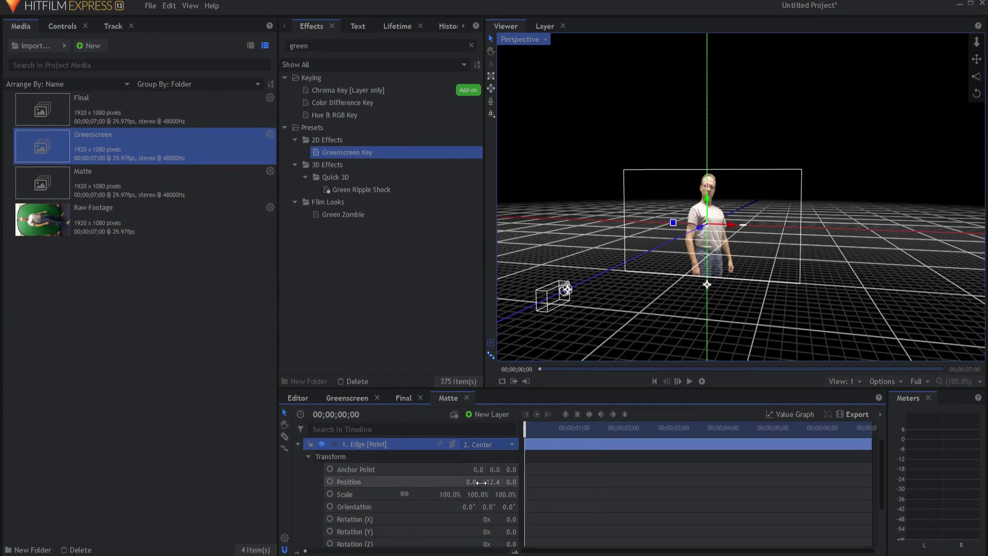
pyautogui.rightClick(348, 483)
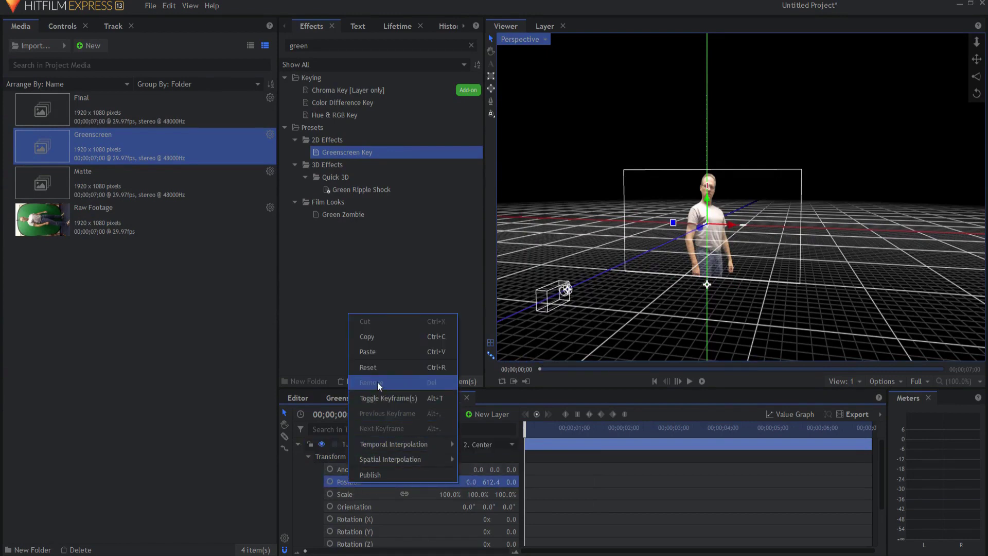
# Reset the Edge point's position and push it forward to about 479 on Z.
pyautogui.click(375, 366)
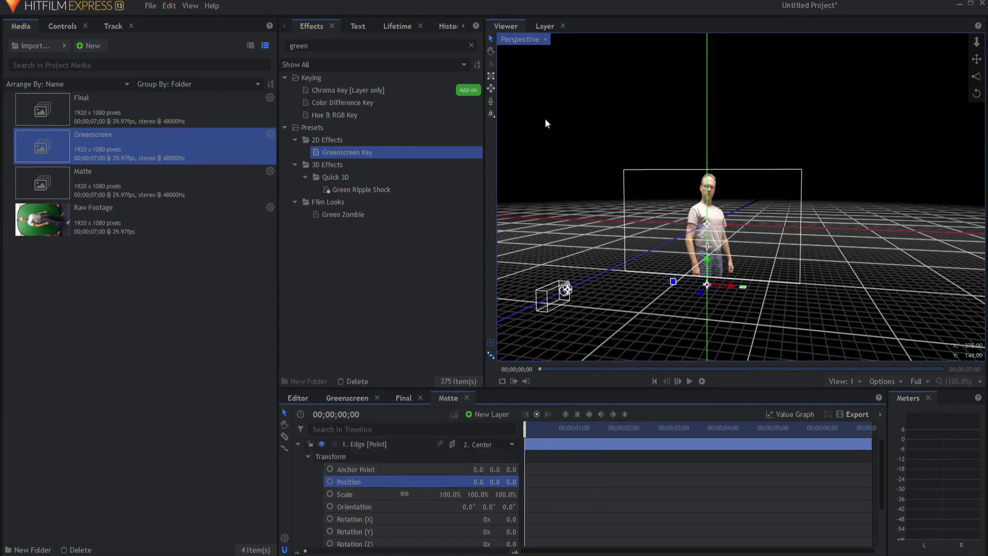
pyautogui.click(491, 114)
pyautogui.moveTo(780, 274); pyautogui.dragTo(696, 344)
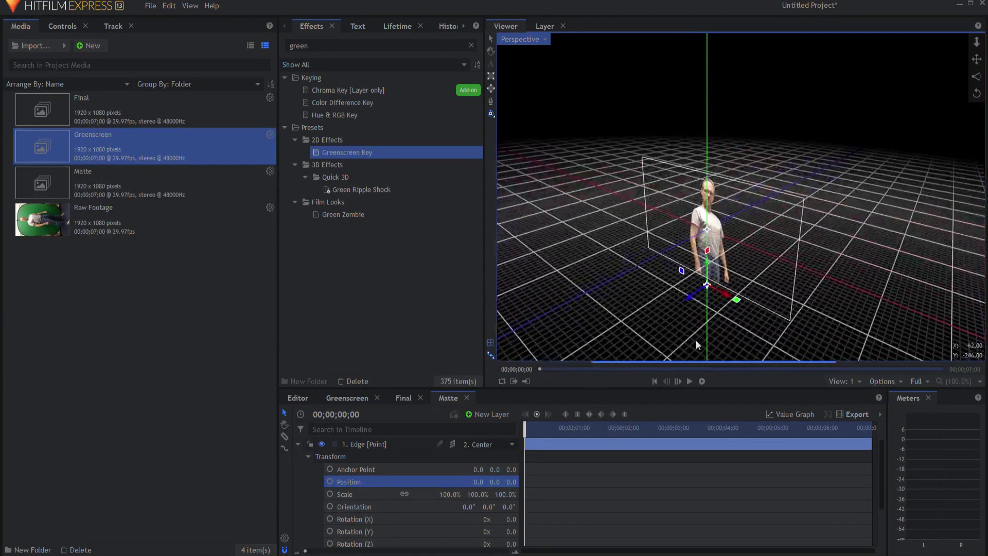
pyautogui.click(491, 39)
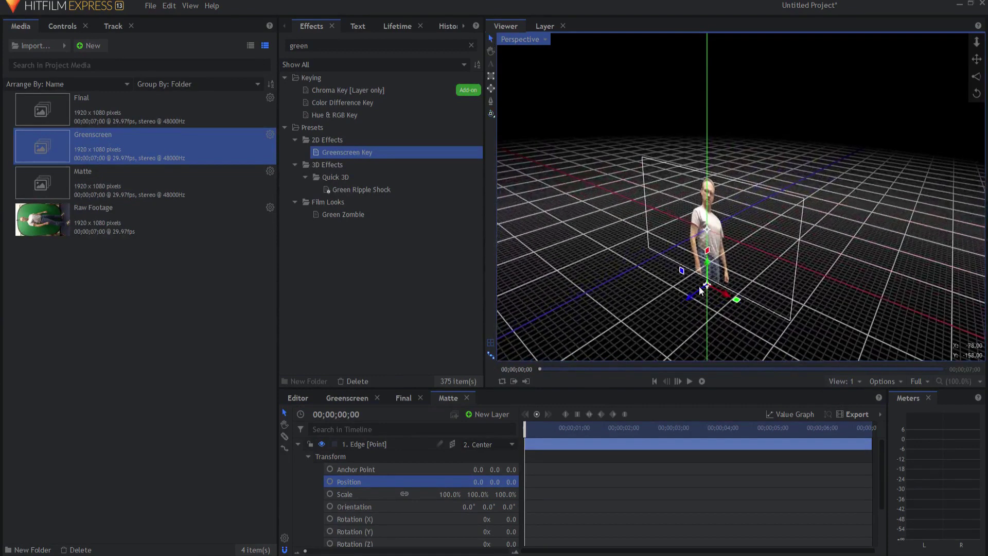
pyautogui.moveTo(689, 298); pyautogui.dragTo(649, 317)
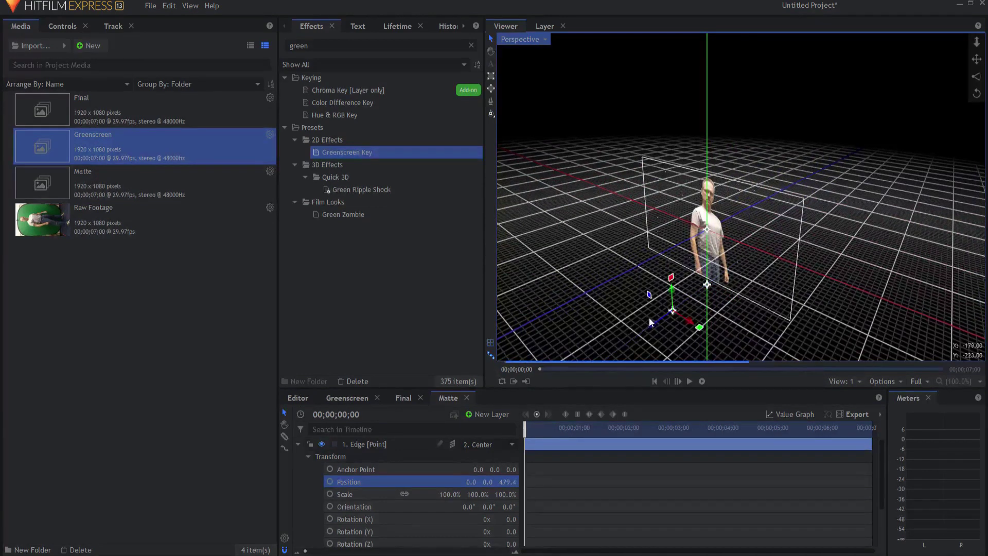
pyautogui.moveTo(526, 430)
pyautogui.mouseDown()
pyautogui.moveTo(871, 435)
pyautogui.moveTo(525, 438)
pyautogui.mouseUp()
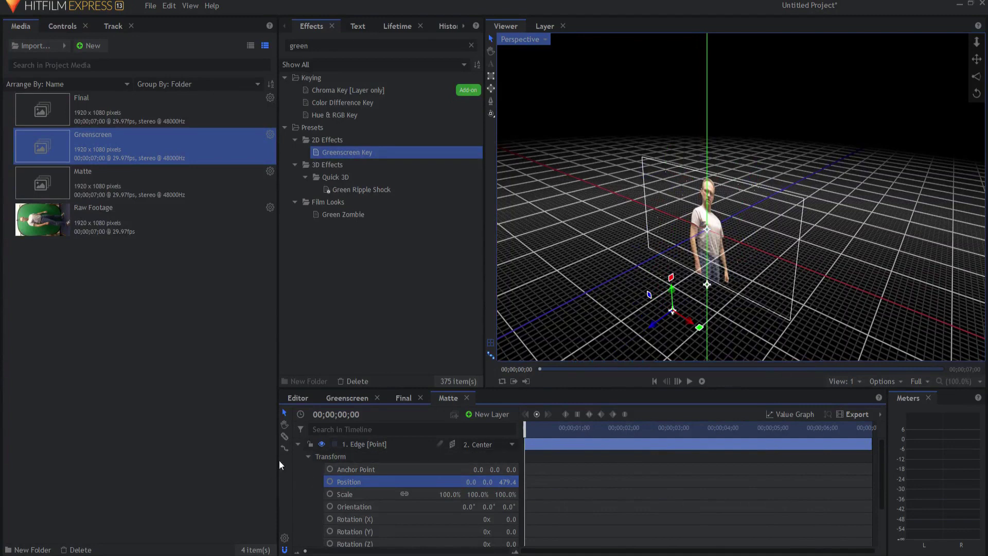
# Switch the viewer back to Active Camera and preview the clip to its end.
pyautogui.click(298, 443)
pyautogui.click(382, 538)
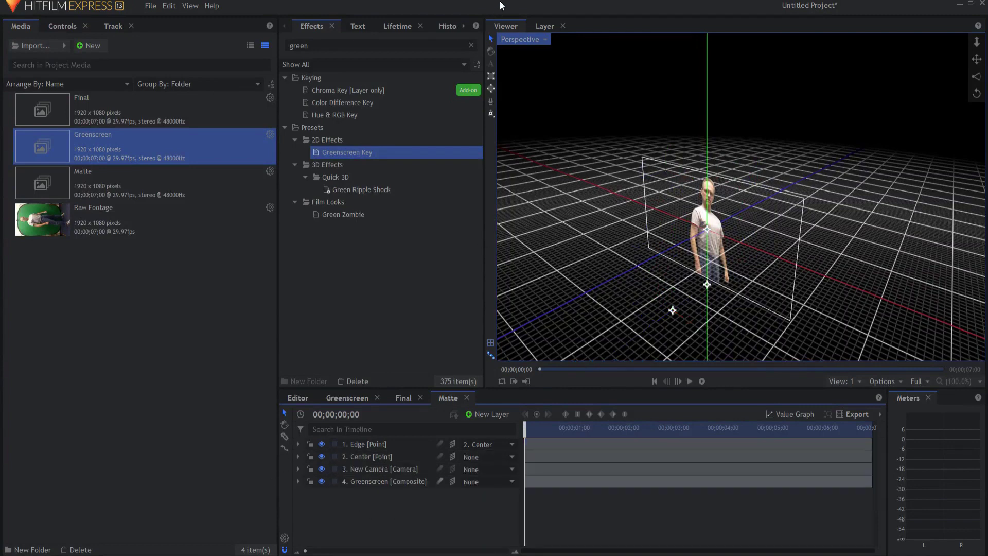
pyautogui.click(520, 39)
pyautogui.click(525, 56)
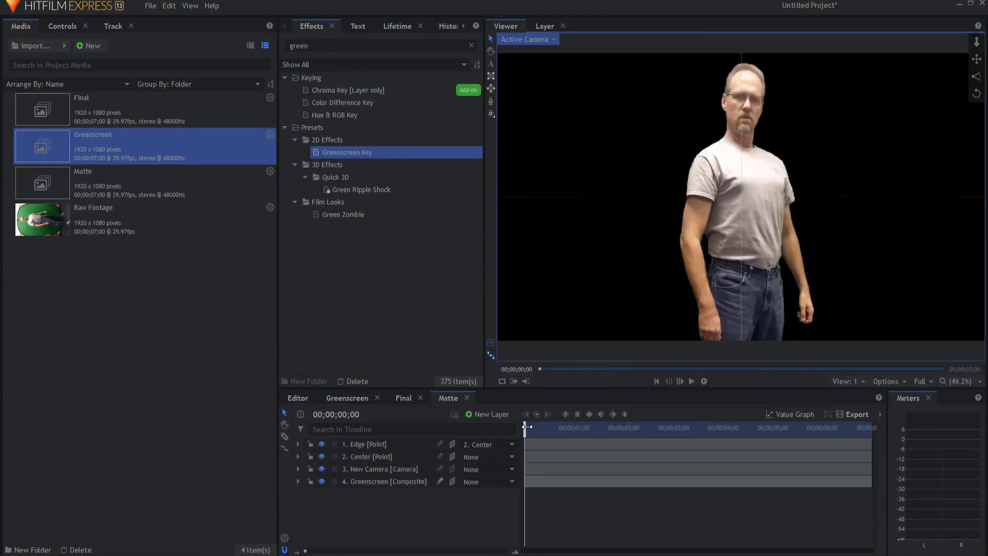
pyautogui.click(384, 456)
pyautogui.click(382, 444)
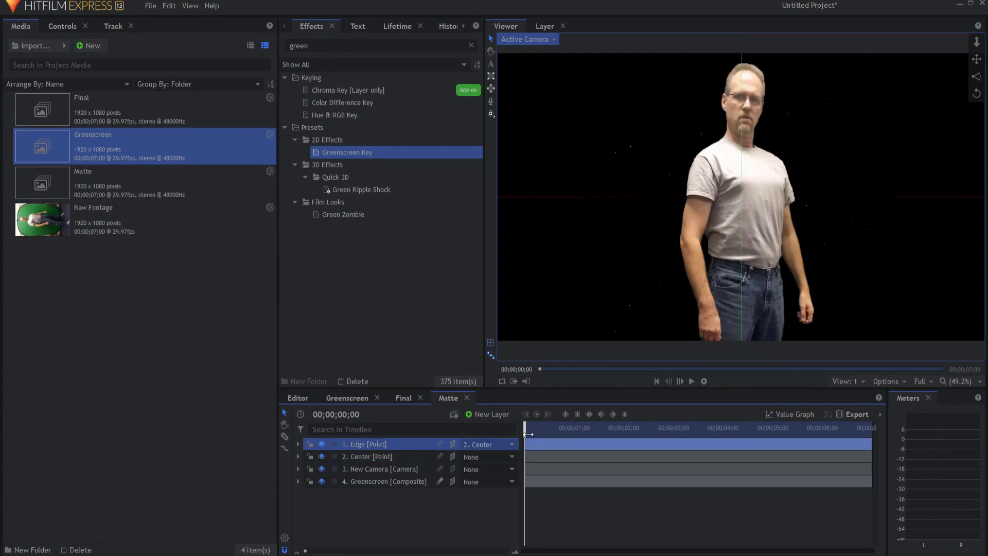
pyautogui.moveTo(528, 434)
pyautogui.mouseDown()
pyautogui.moveTo(882, 423)
pyautogui.moveTo(525, 432)
pyautogui.mouseUp()
pyautogui.click(419, 513)
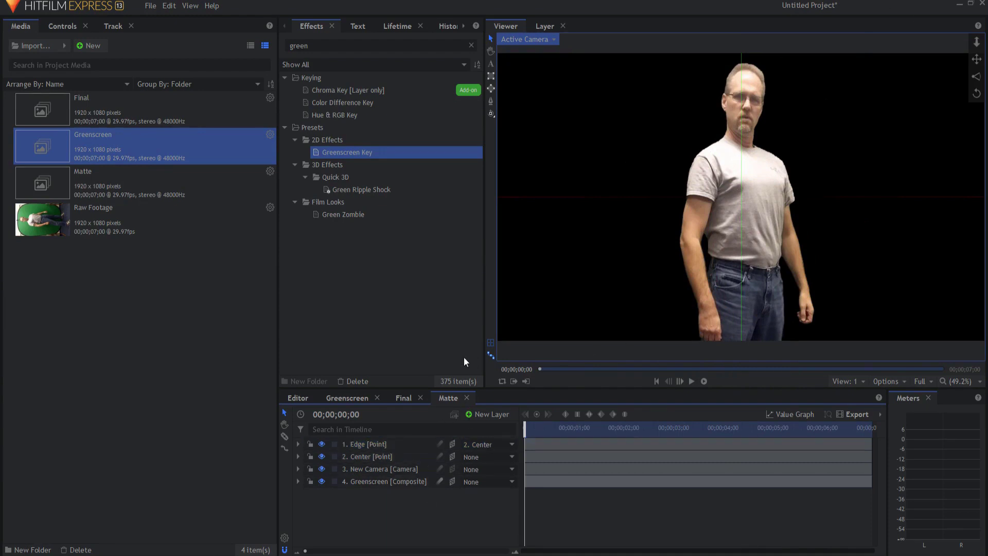
pyautogui.doubleClick(381, 44)
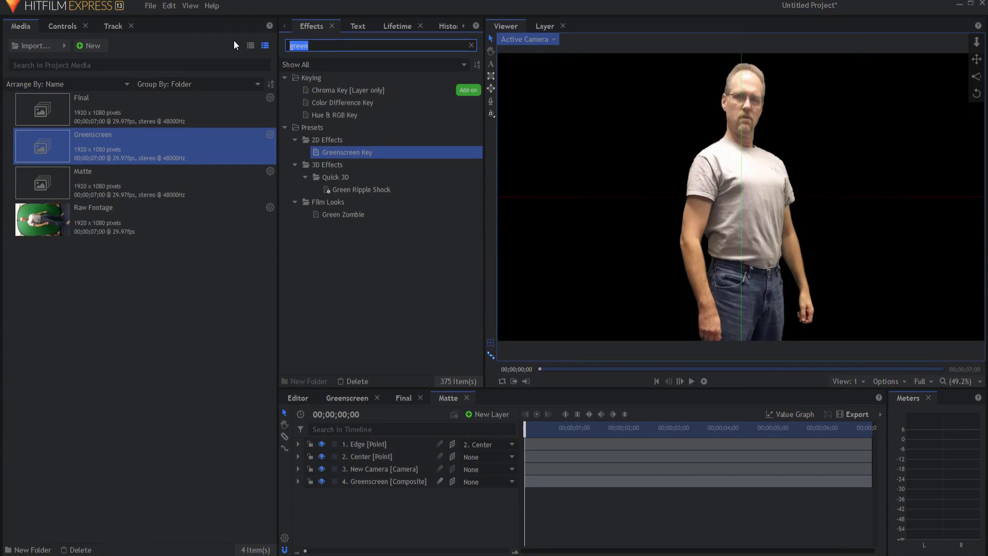
# Add the Missile Smoke effect as a layer in third place of the Matte timeline.
pyautogui.write('miss')
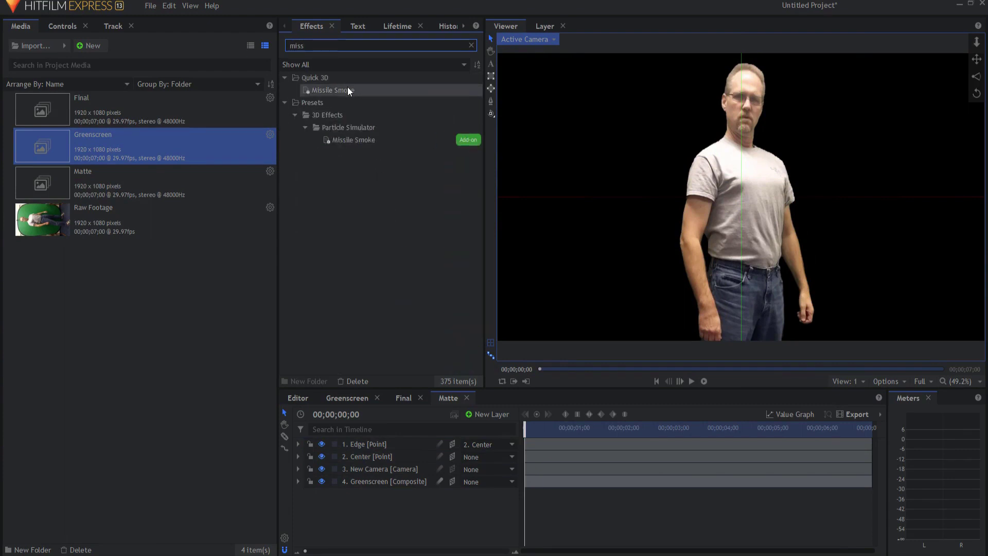
pyautogui.moveTo(344, 92); pyautogui.dragTo(389, 483)
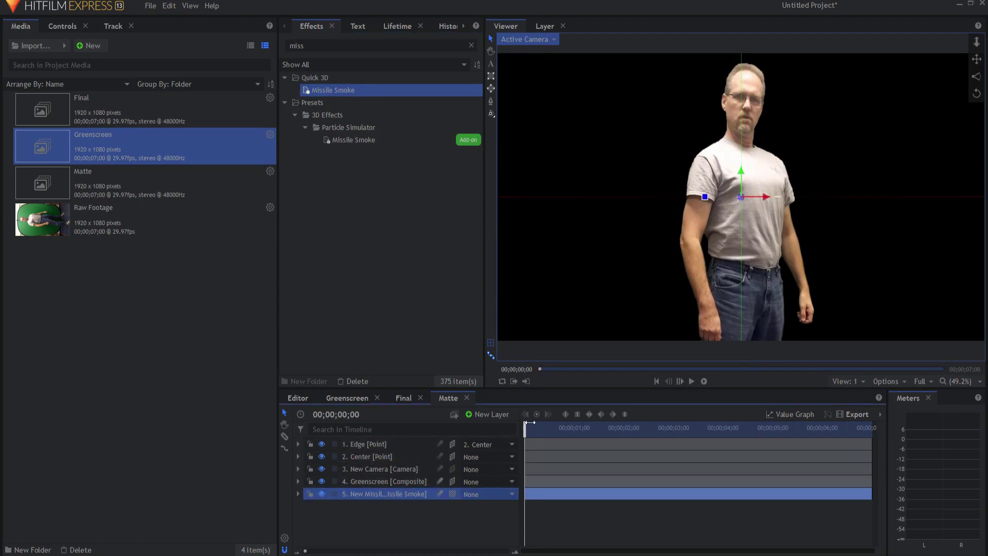
pyautogui.moveTo(528, 425); pyautogui.dragTo(754, 430)
pyautogui.moveTo(388, 496); pyautogui.dragTo(379, 463)
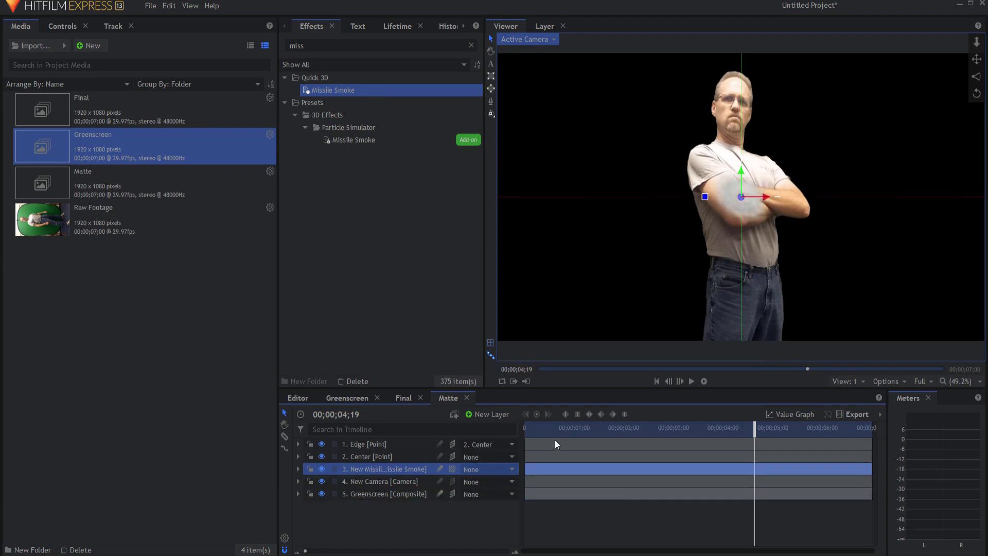
# Set the smoke's General > Attach to Layer to 1. Edge and preview the trail.
pyautogui.click(297, 469)
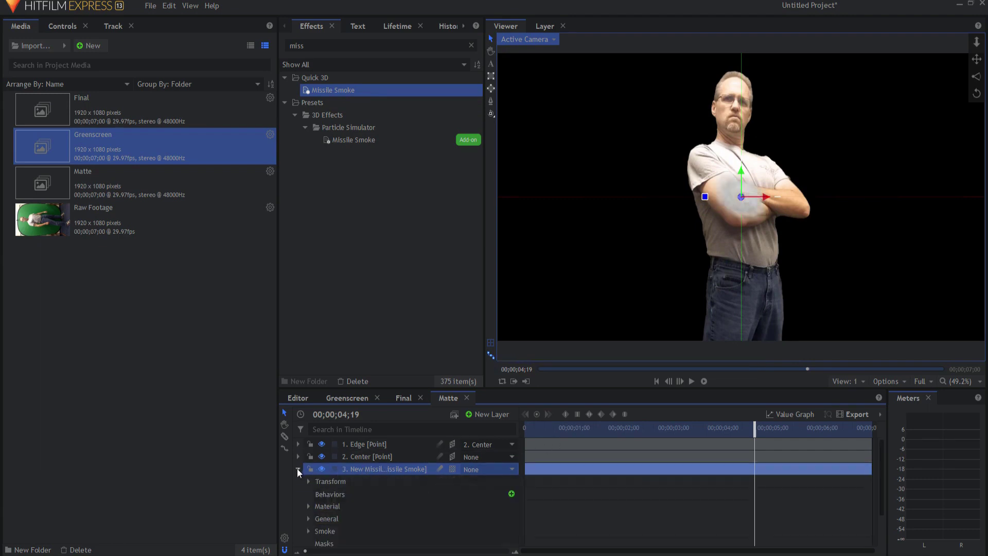
pyautogui.click(309, 519)
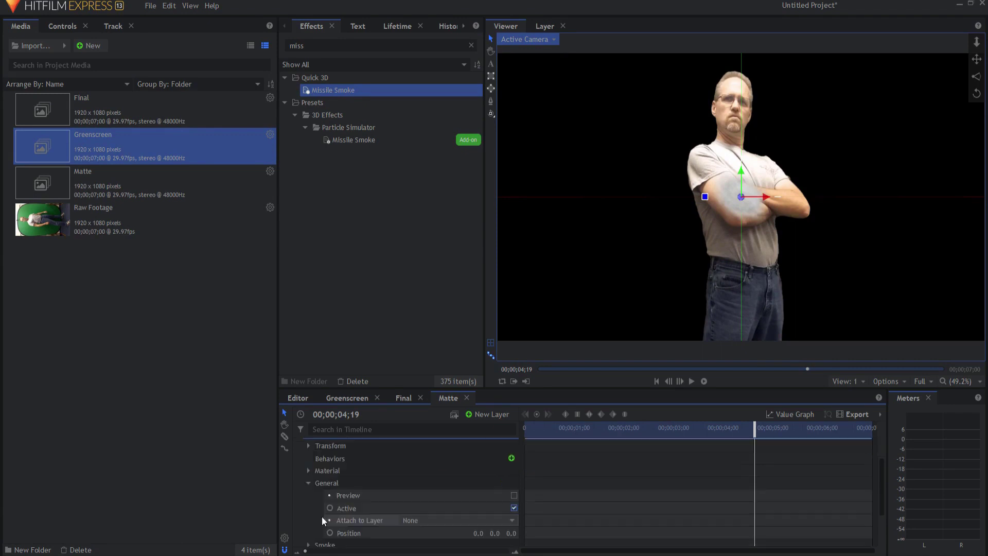
pyautogui.click(438, 521)
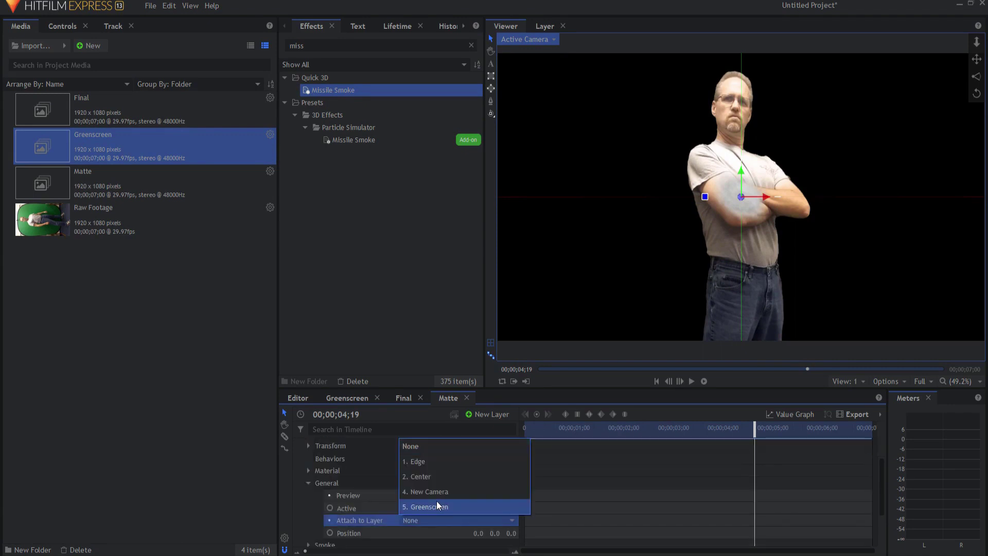
pyautogui.click(428, 461)
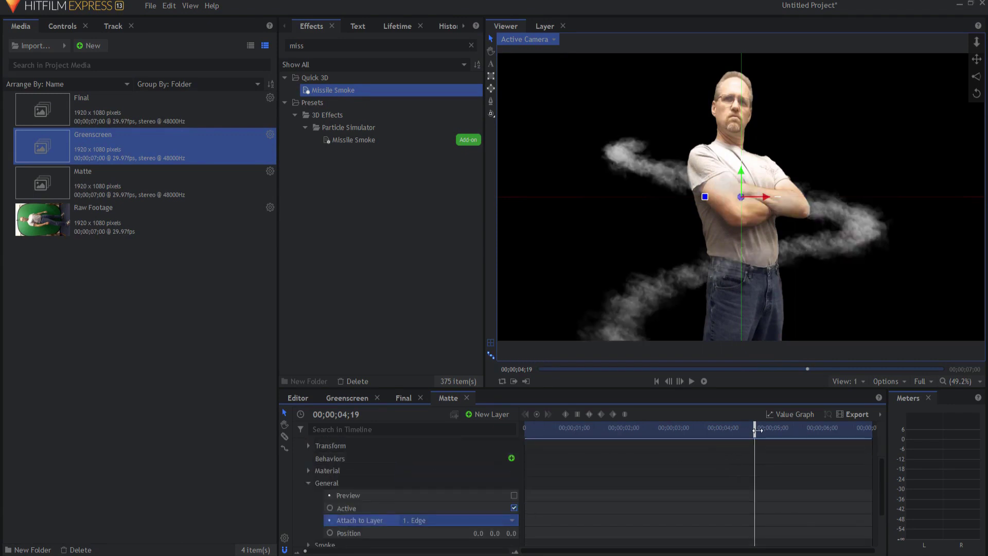
pyautogui.moveTo(756, 430); pyautogui.dragTo(834, 445)
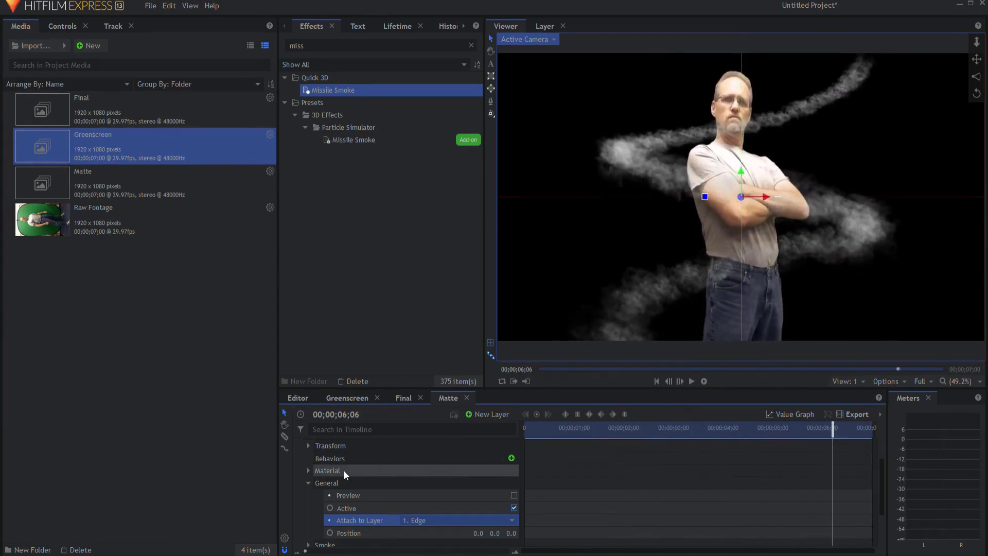
pyautogui.scroll(3, 360, 471)
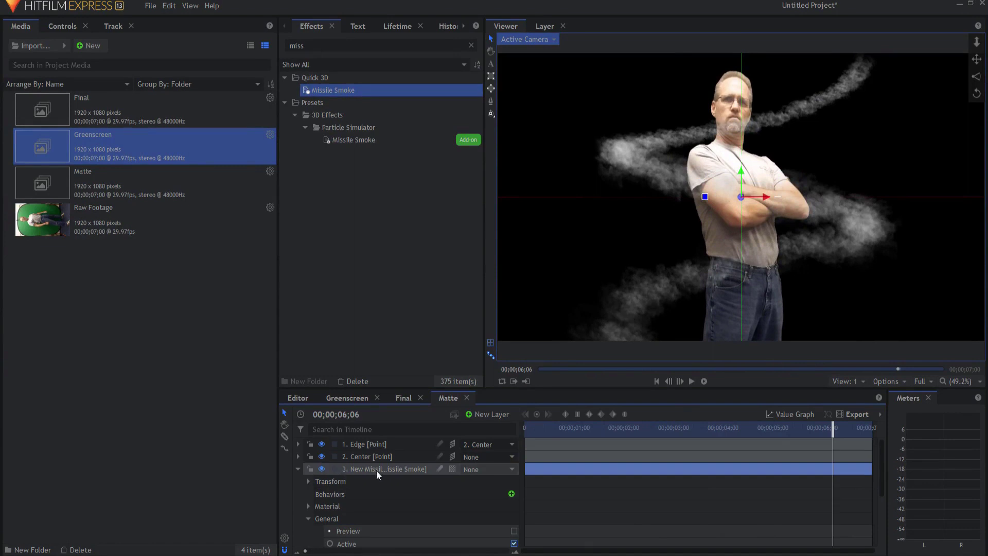
# Set the Missile Smoke layer's dimensions to 3D.
pyautogui.click(453, 470)
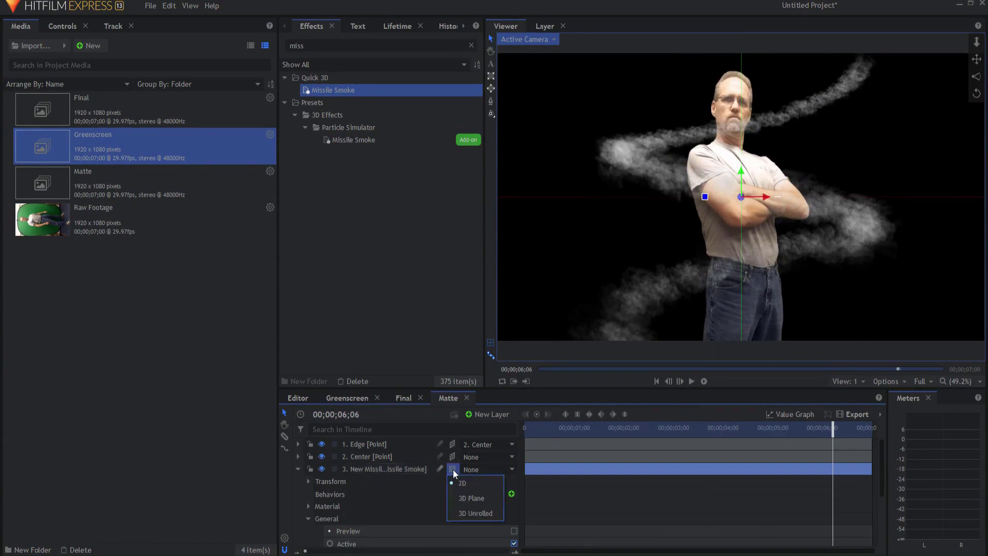
pyautogui.click(472, 515)
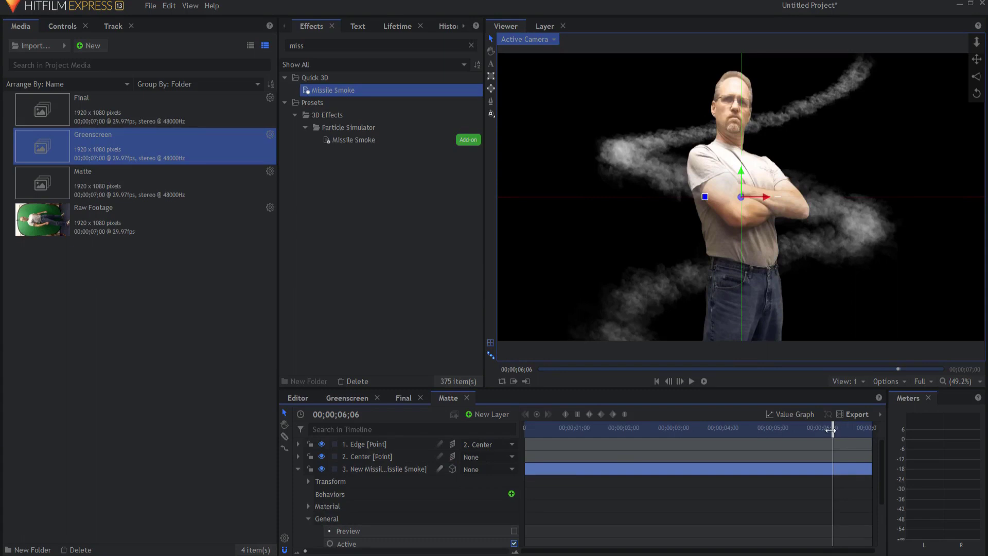
pyautogui.moveTo(833, 430); pyautogui.dragTo(811, 409)
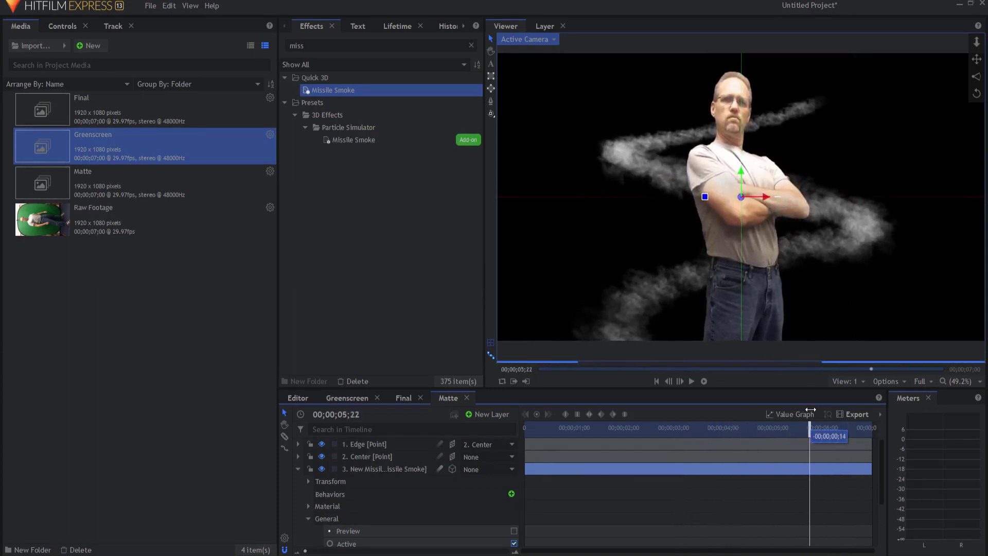
# Inspect the smoke rings in Perspective view, then return to Active Camera.
pyautogui.click(529, 40)
pyautogui.click(536, 66)
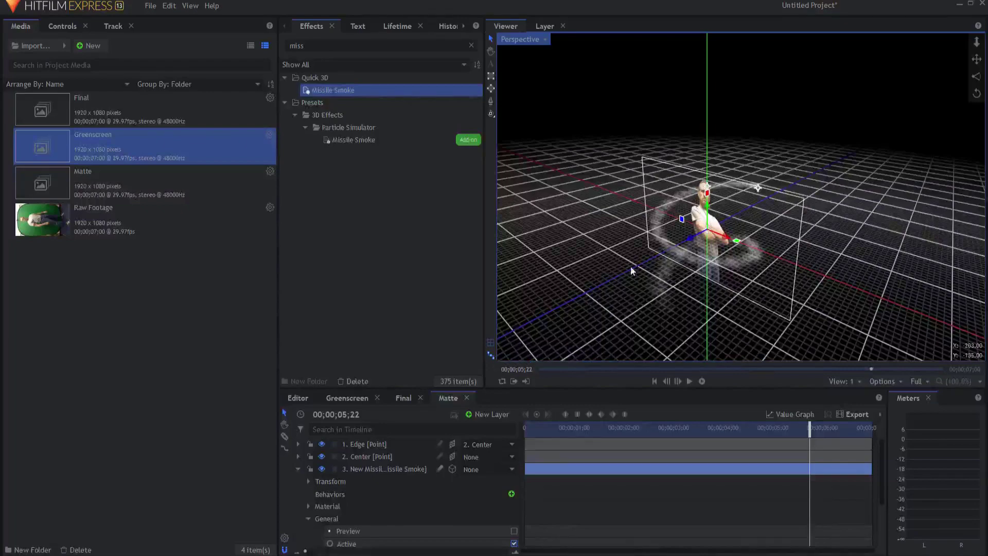
pyautogui.moveTo(576, 174); pyautogui.dragTo(826, 317)
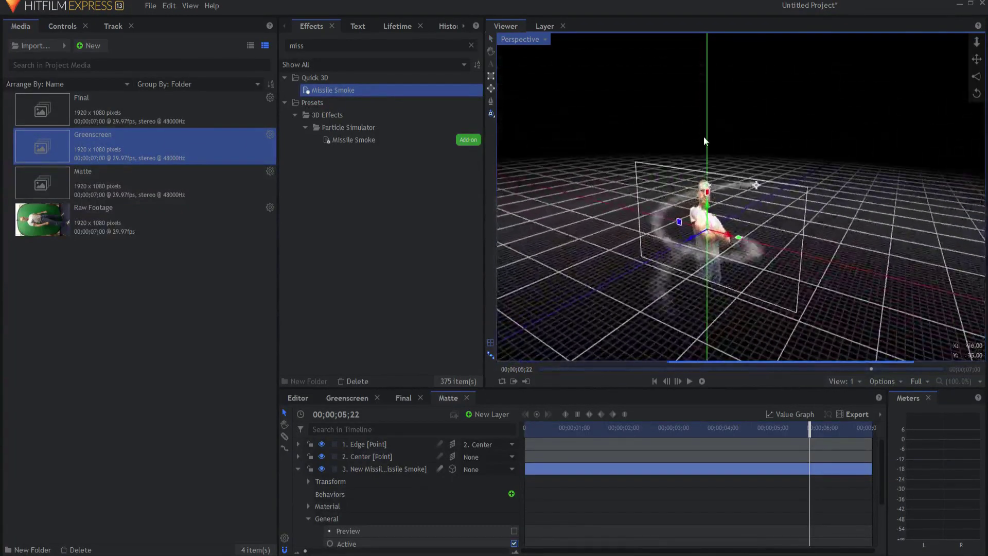
pyautogui.click(521, 40)
pyautogui.click(521, 54)
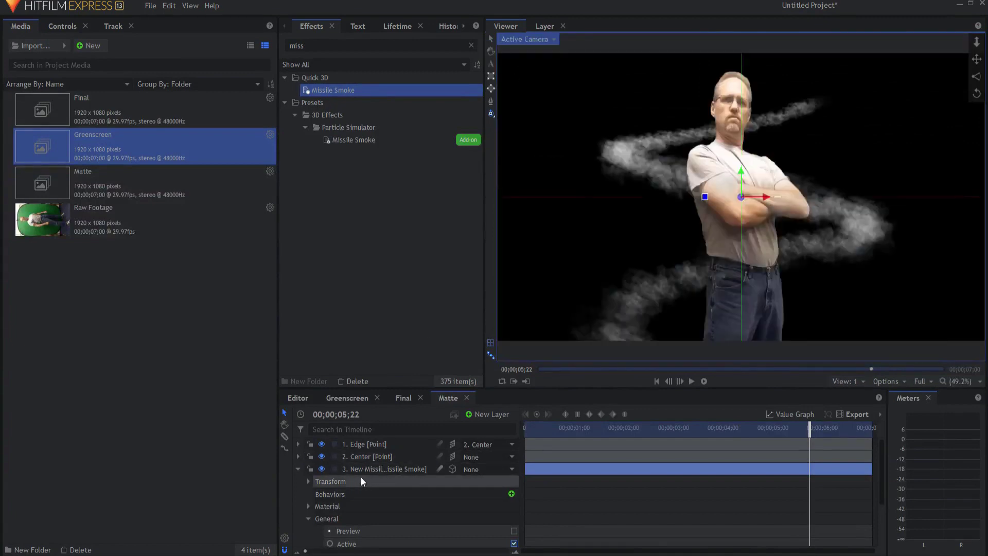
# Thicken the missile smoke: Density 1000, Linger 100, Size Variation 0 and Size 27.
pyautogui.click(308, 519)
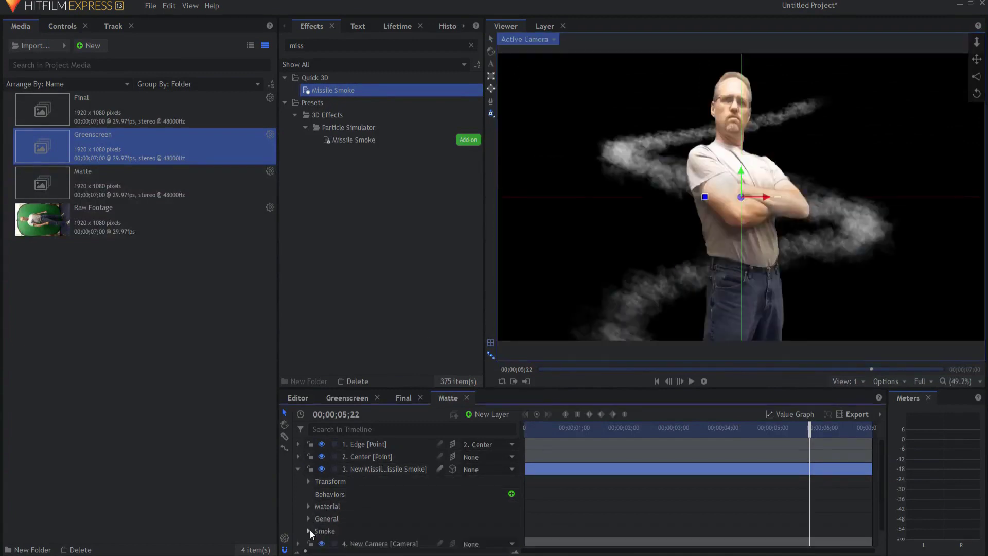
pyautogui.click(309, 531)
pyautogui.scroll(-3, 360, 504)
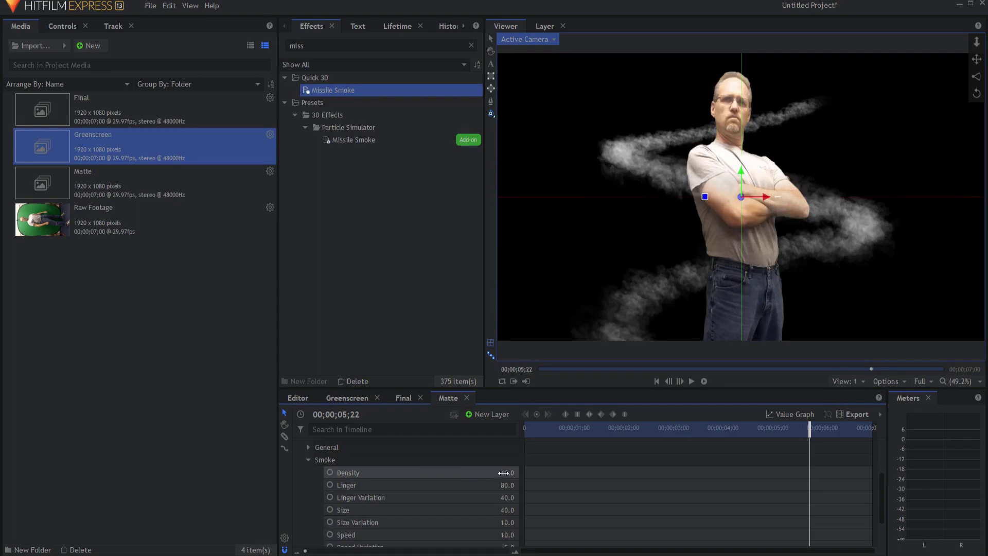
pyautogui.moveTo(504, 472); pyautogui.dragTo(489, 499)
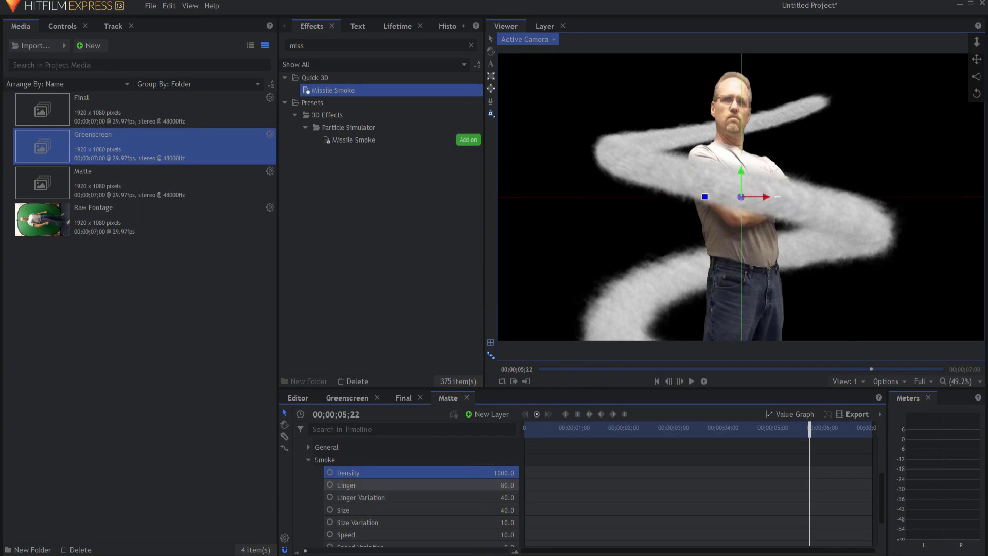
pyautogui.moveTo(507, 485); pyautogui.dragTo(490, 510)
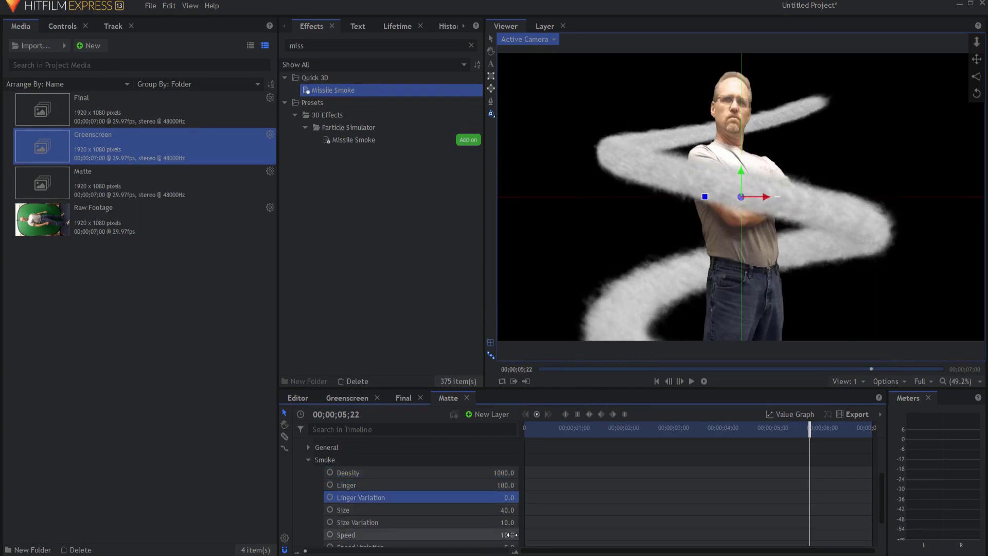
pyautogui.moveTo(507, 523)
pyautogui.mouseDown()
pyautogui.moveTo(509, 534)
pyautogui.moveTo(495, 536)
pyautogui.mouseUp()
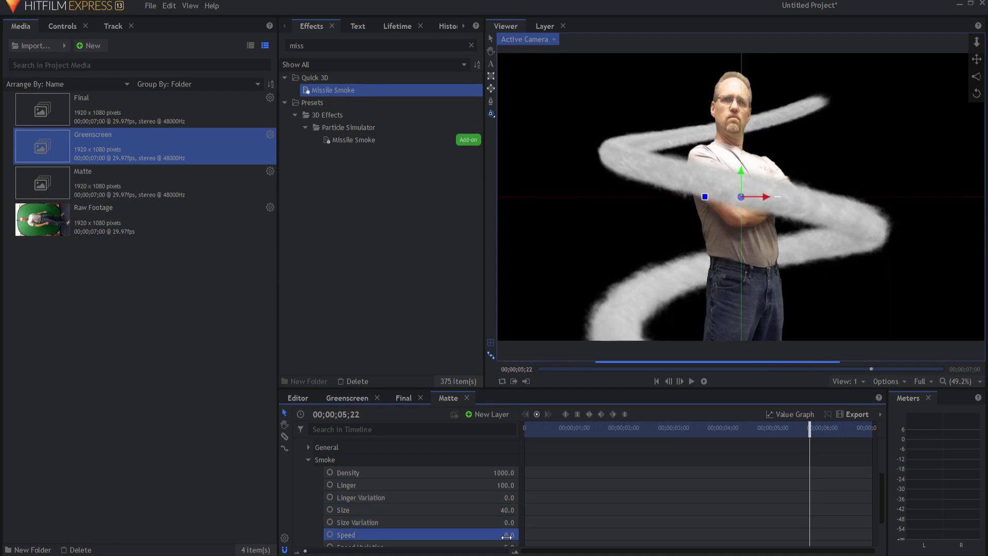
pyautogui.moveTo(507, 511); pyautogui.dragTo(497, 510)
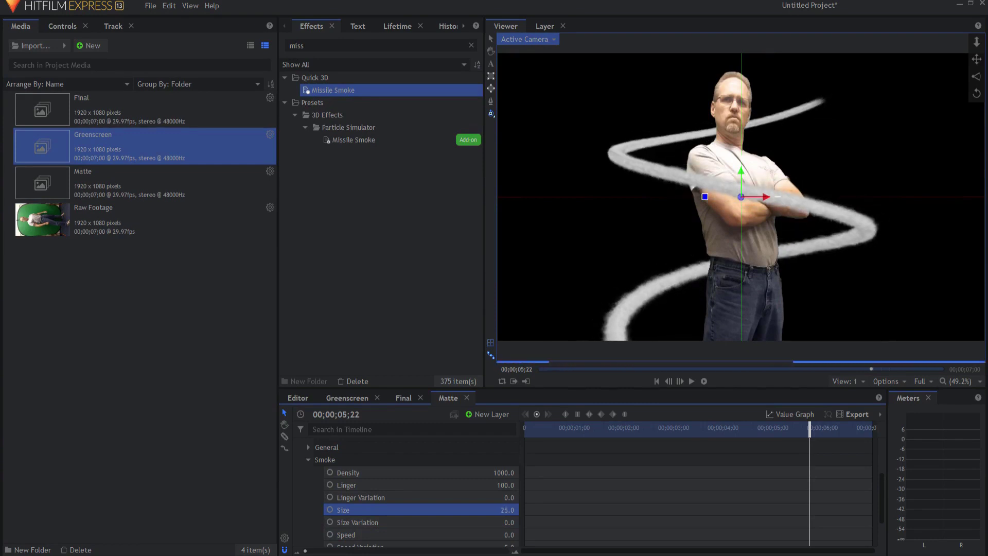
pyautogui.moveTo(507, 510); pyautogui.dragTo(515, 510)
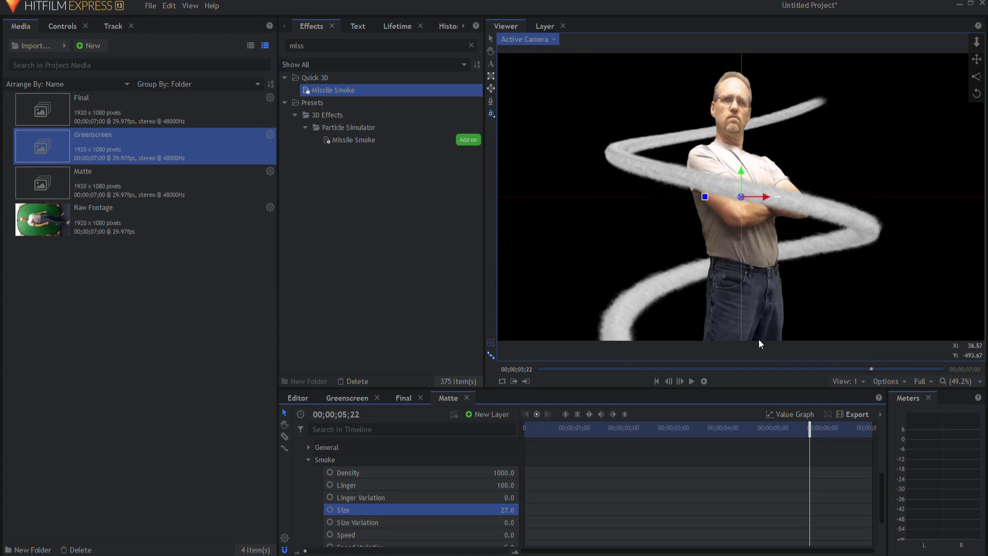
# Move the playhead to the composite's last frame and collapse the Smoke group and smoke layer.
pyautogui.moveTo(810, 428); pyautogui.dragTo(871, 429)
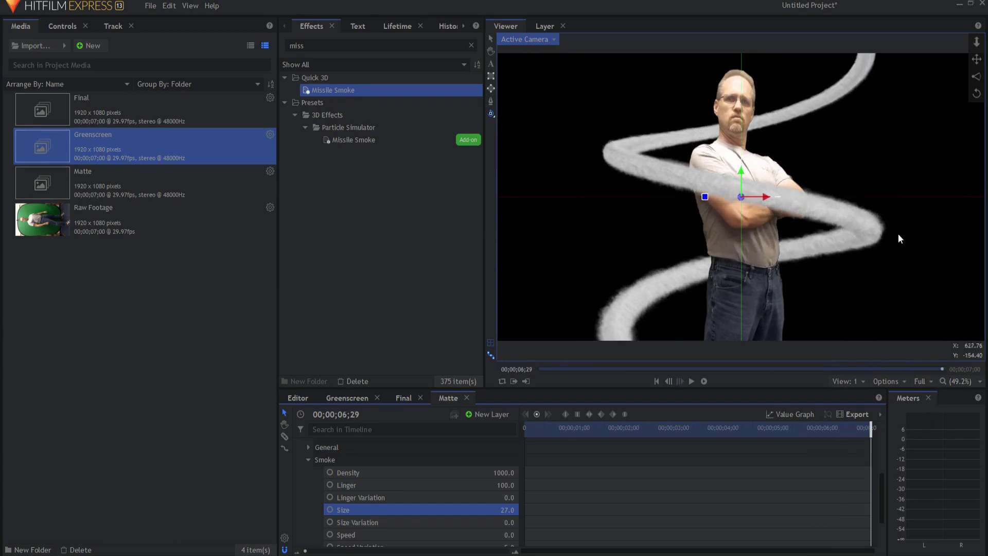
pyautogui.click(315, 459)
pyautogui.click(299, 453)
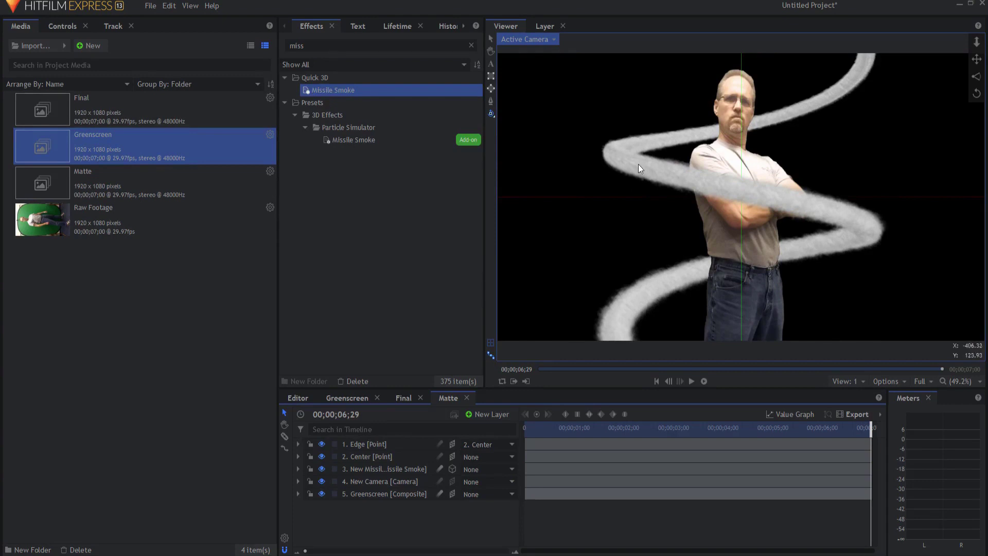
pyautogui.click(492, 416)
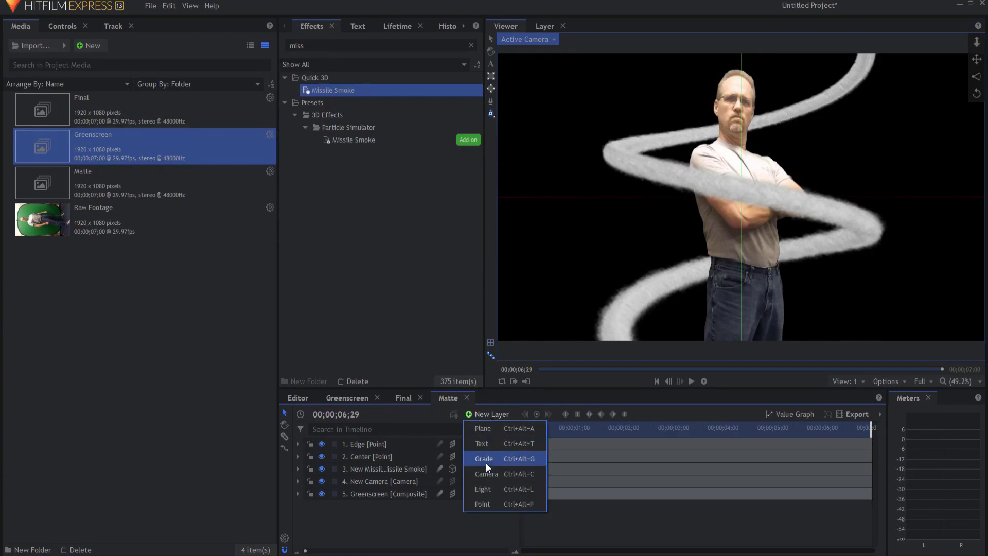
# Add a new grade layer and apply the Threshold effect to it, found by searching 'thres'.
pyautogui.click(486, 463)
pyautogui.click(325, 46)
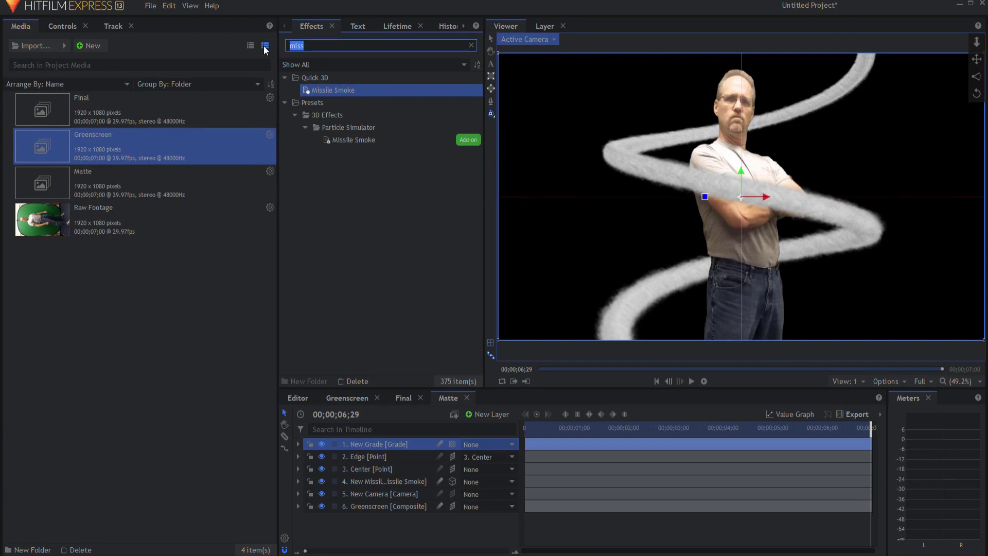
pyautogui.write('thres')
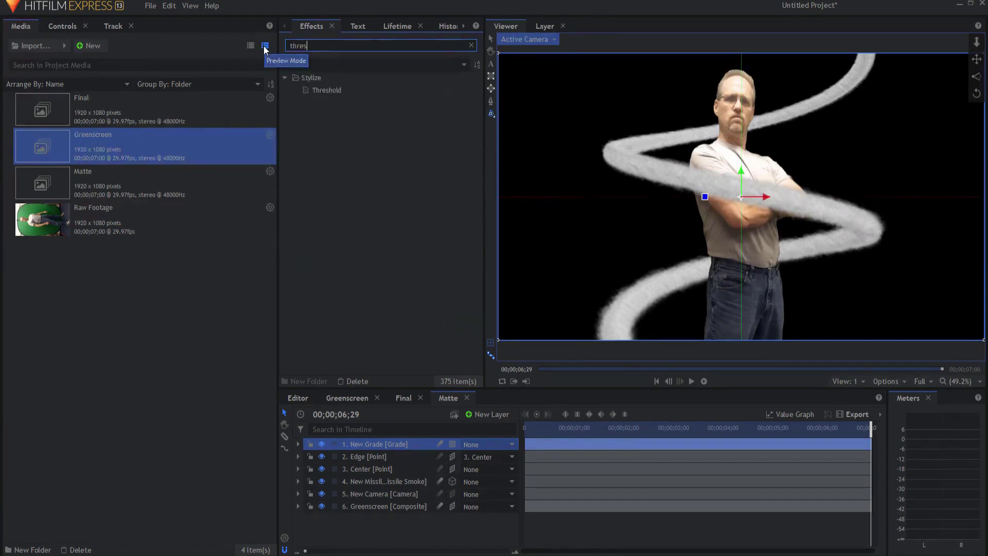
pyautogui.moveTo(335, 90); pyautogui.dragTo(389, 444)
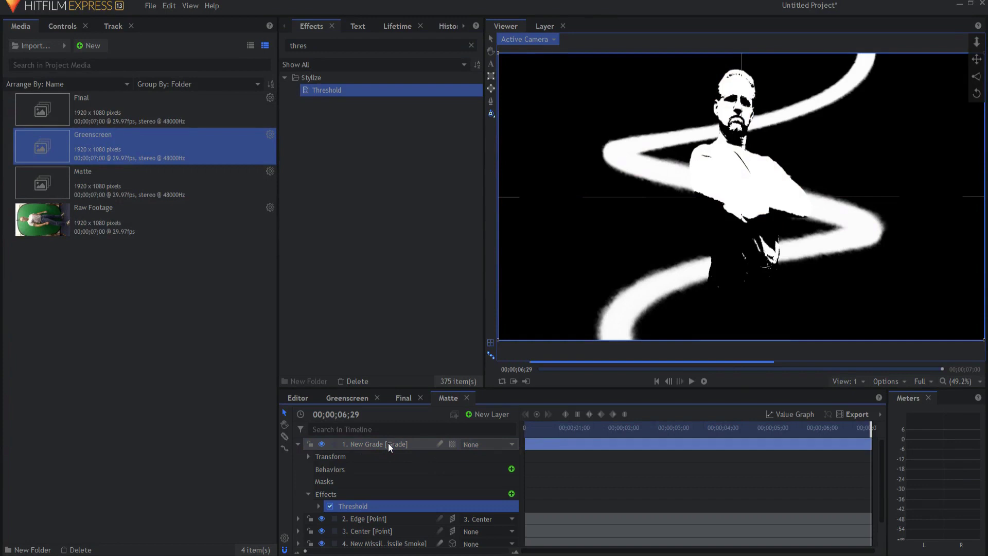
# Collapse the Threshold grade layer and select the Greenscreen composite layer.
pyautogui.click(319, 506)
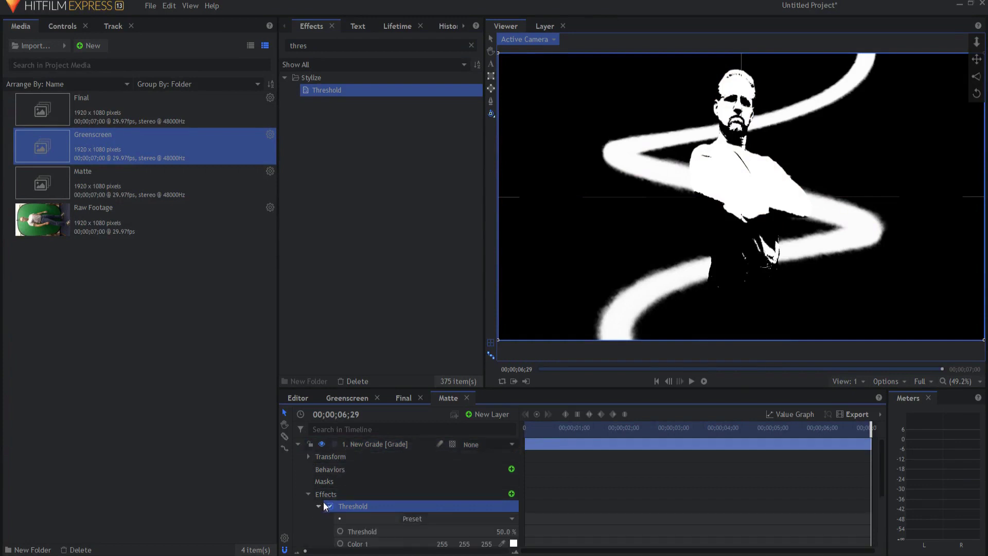
pyautogui.click(319, 506)
pyautogui.click(298, 445)
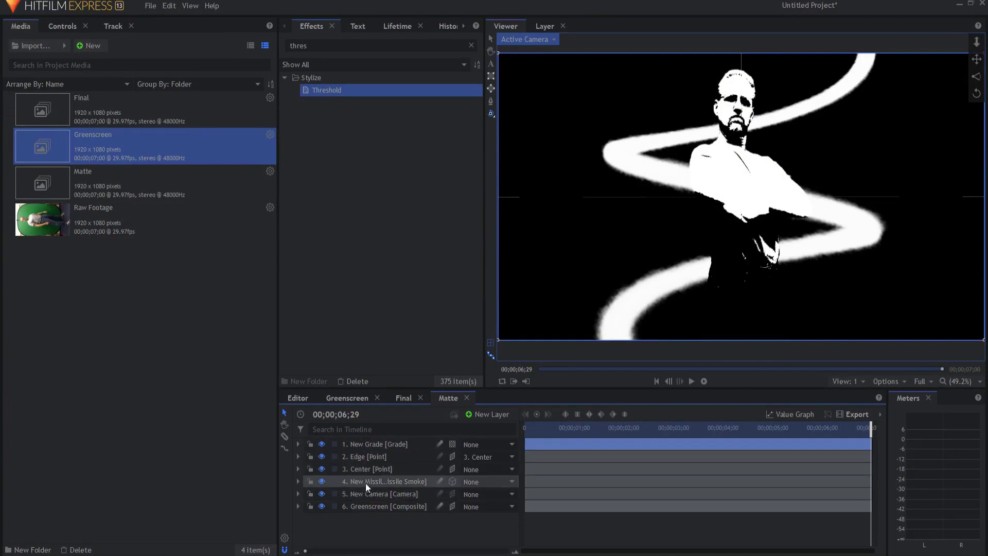
pyautogui.click(362, 505)
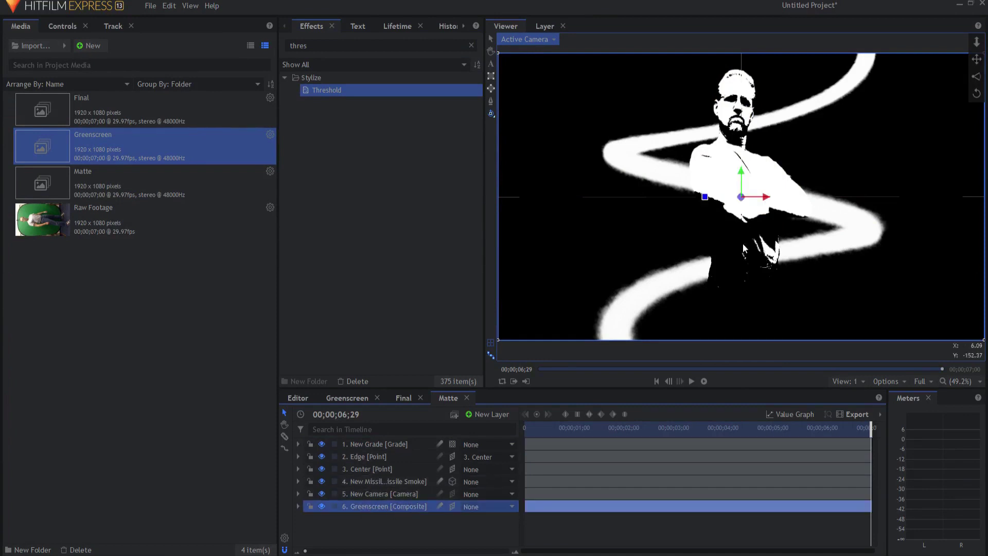
pyautogui.click(333, 48)
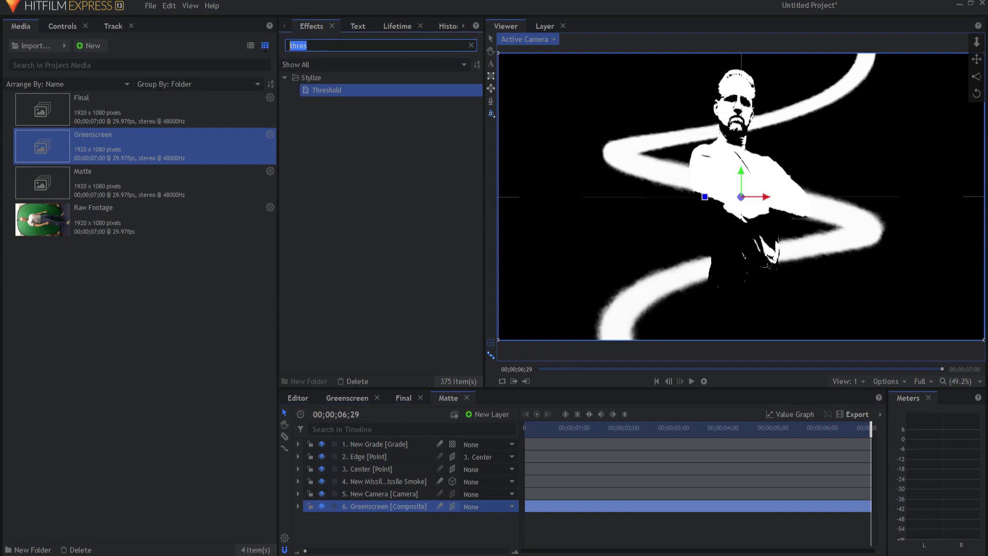
# Apply a Fill Color effect set to black on the Greenscreen layer, making the man a black silhouette.
pyautogui.write('fill')
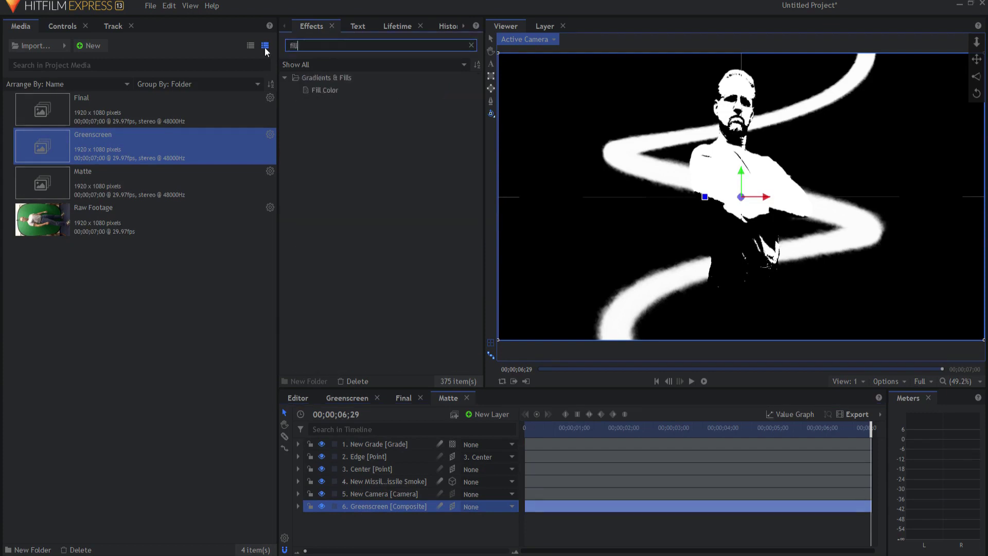
pyautogui.click(347, 94)
pyautogui.moveTo(377, 517); pyautogui.dragTo(373, 508)
pyautogui.click(319, 540)
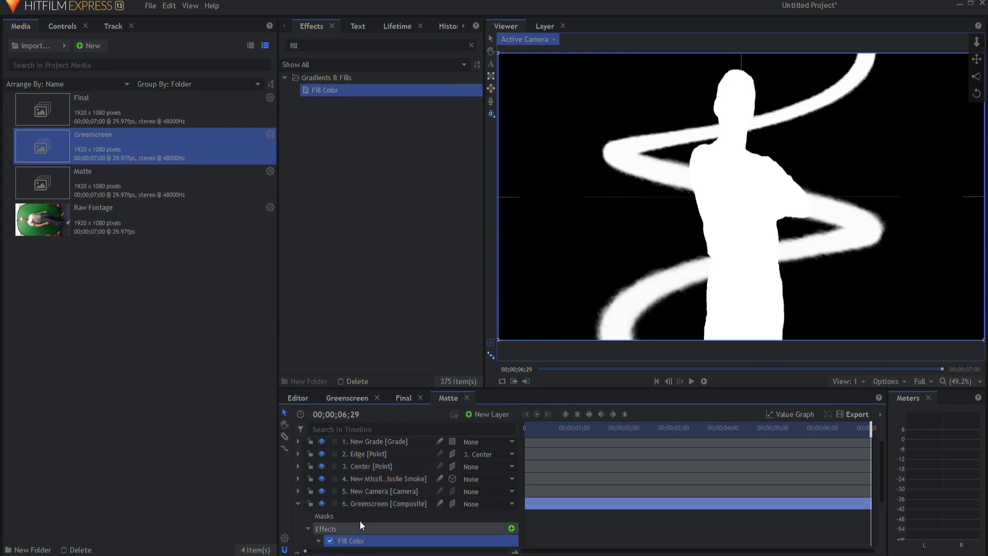
pyautogui.scroll(-3, 360, 520)
pyautogui.click(513, 482)
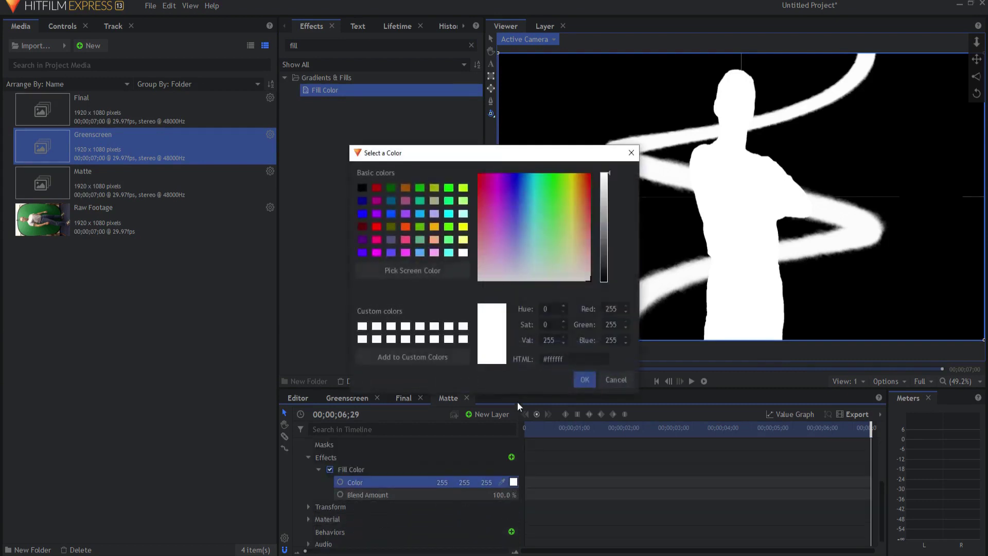
pyautogui.moveTo(610, 222); pyautogui.dragTo(601, 343)
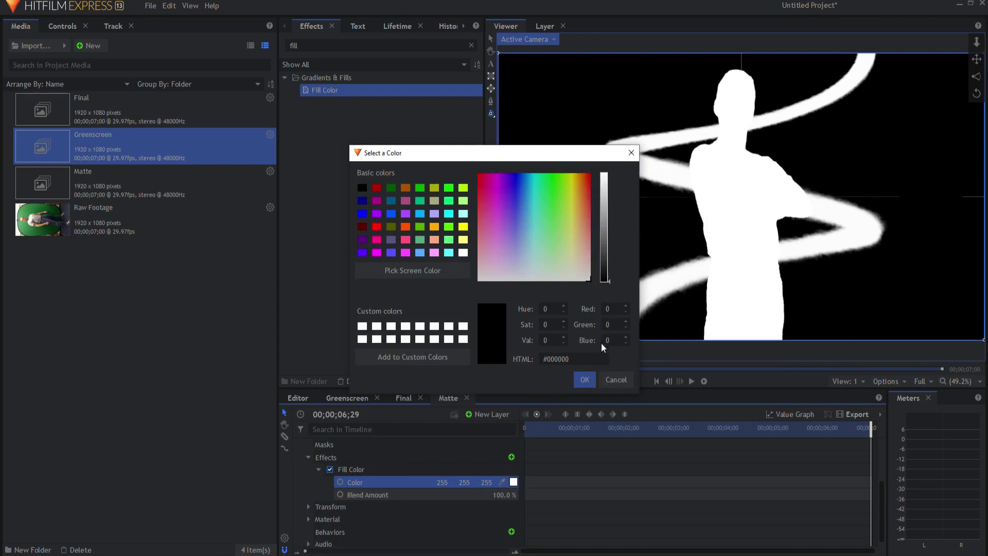
pyautogui.click(584, 381)
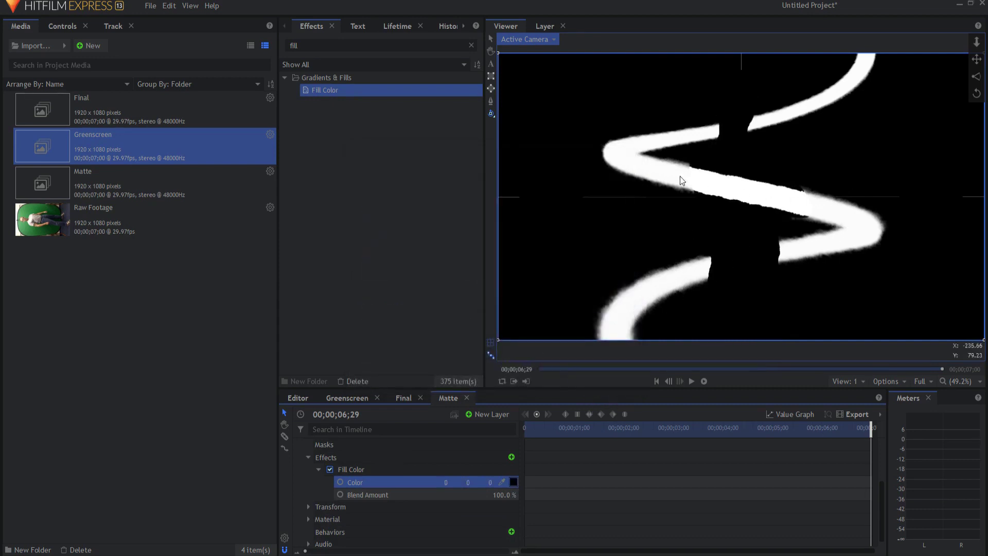
pyautogui.scroll(3, 407, 443)
pyautogui.click(299, 506)
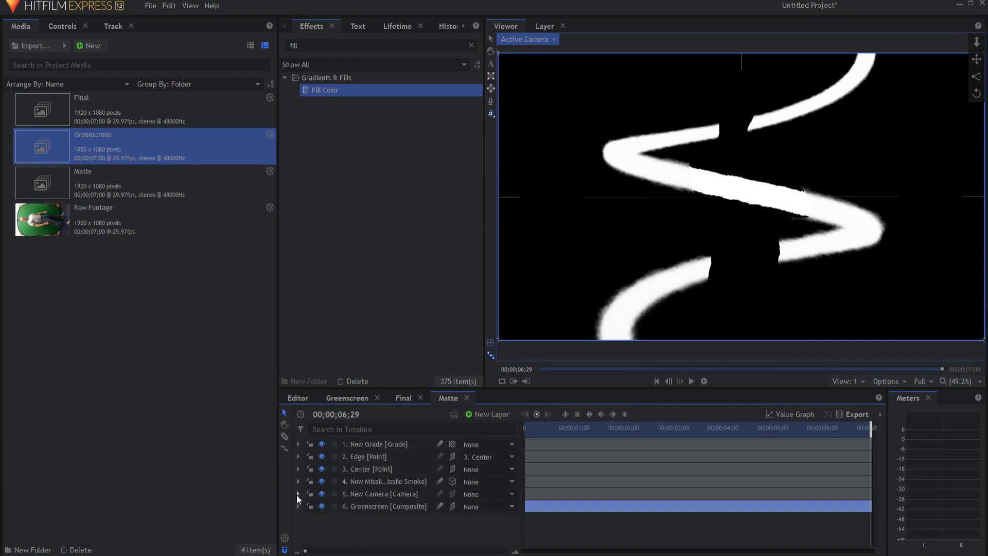
pyautogui.click(298, 444)
# Lower the grade layer's Threshold value to 38%.
pyautogui.click(318, 506)
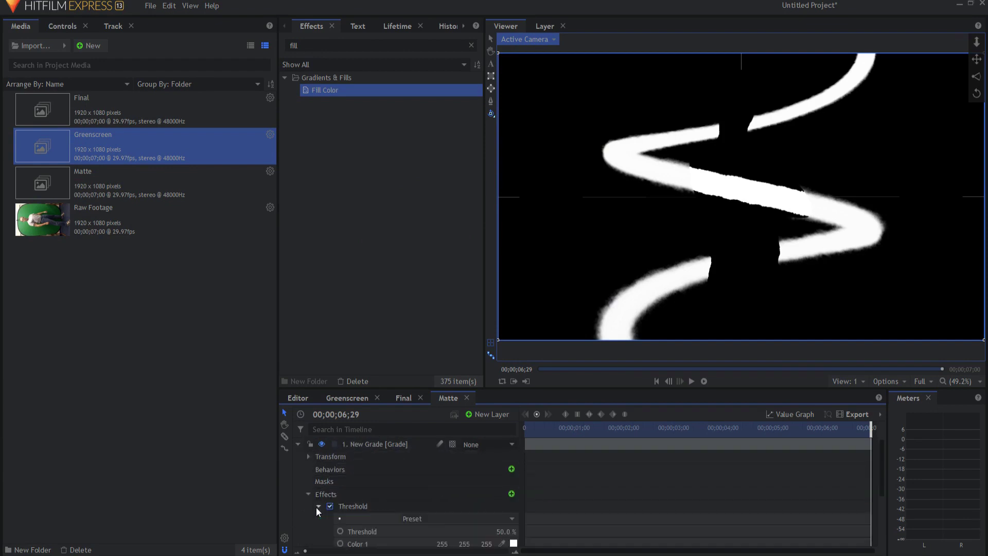
pyautogui.scroll(-1, 438, 484)
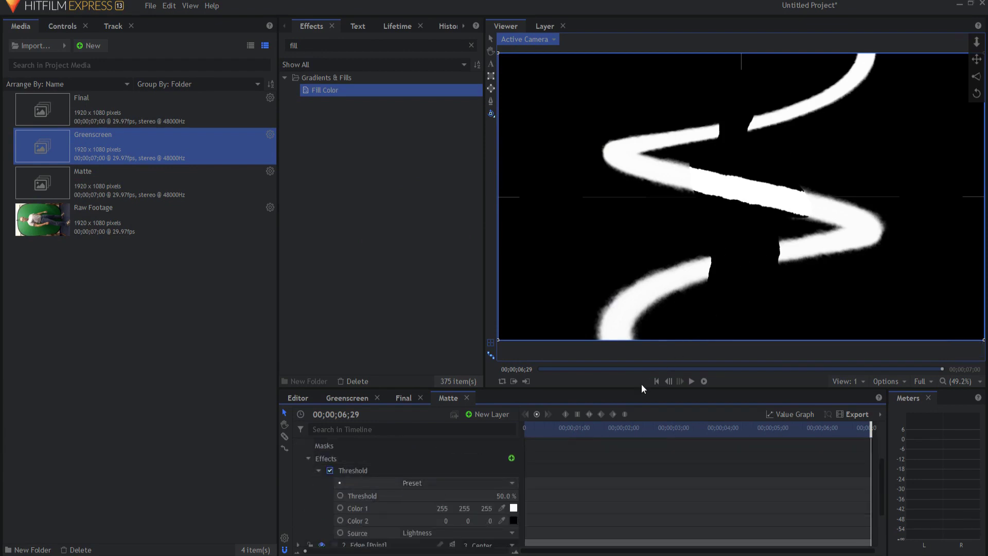
pyautogui.moveTo(504, 496)
pyautogui.mouseDown()
pyautogui.moveTo(486, 496)
pyautogui.moveTo(541, 495)
pyautogui.moveTo(509, 496)
pyautogui.mouseUp()
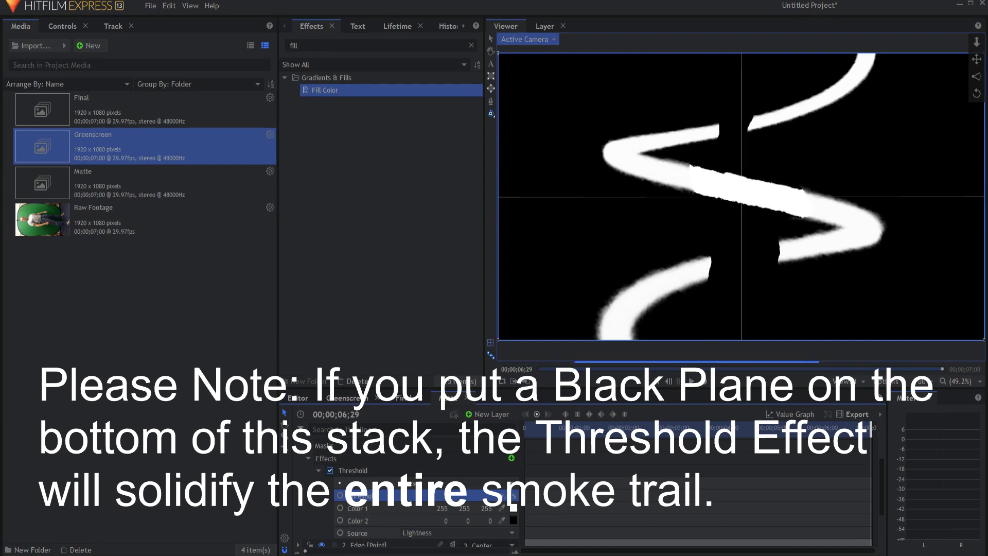
pyautogui.click(308, 458)
pyautogui.click(298, 443)
# Show transparent areas as a checkerboard in the viewer.
pyautogui.click(390, 541)
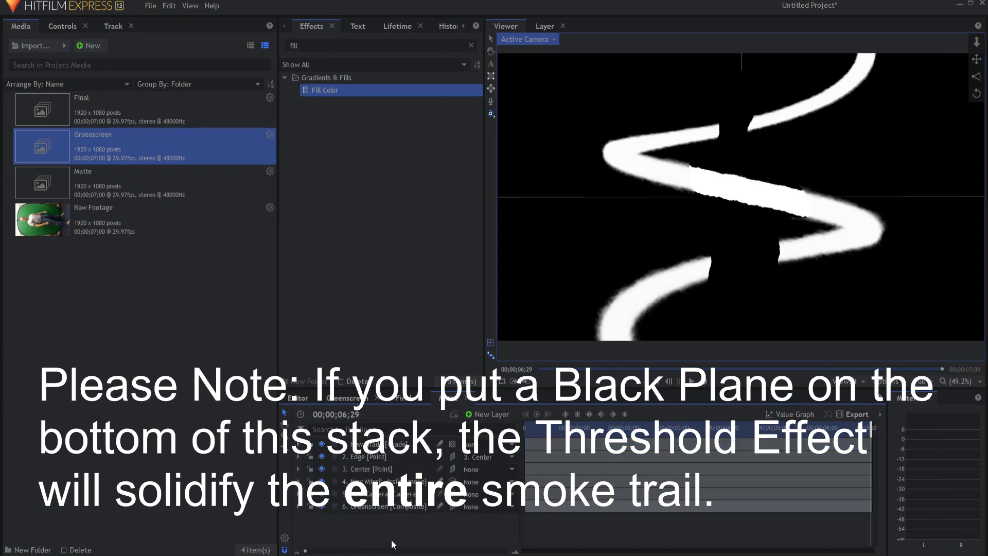
pyautogui.click(889, 386)
pyautogui.click(885, 456)
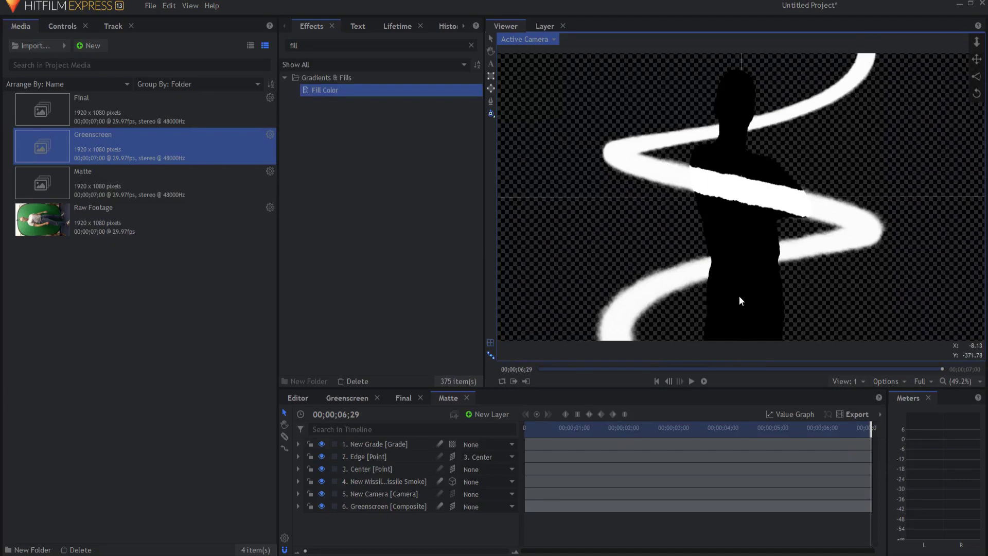
# Add another grade layer on top with the Demult effect, found by searching 'dem'.
pyautogui.click(493, 417)
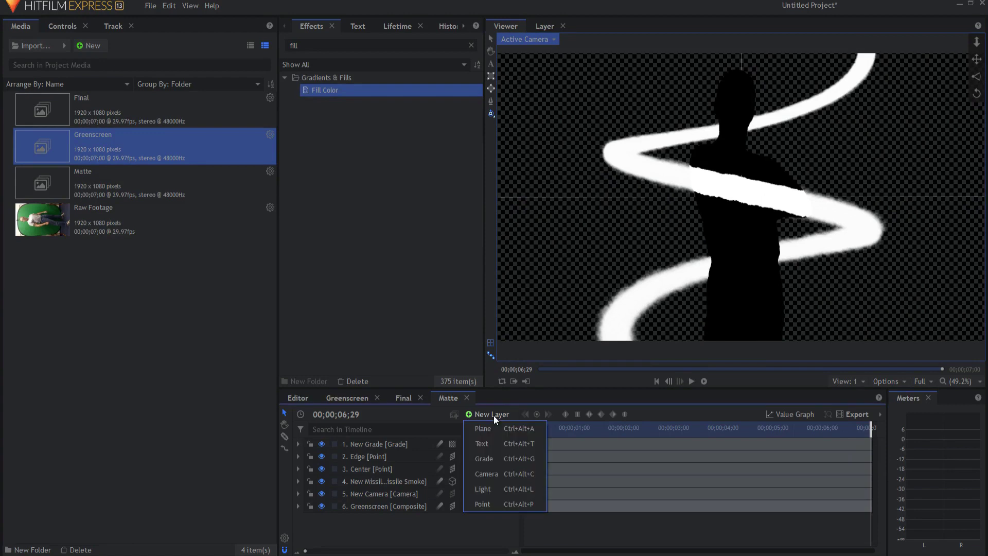
pyautogui.click(490, 462)
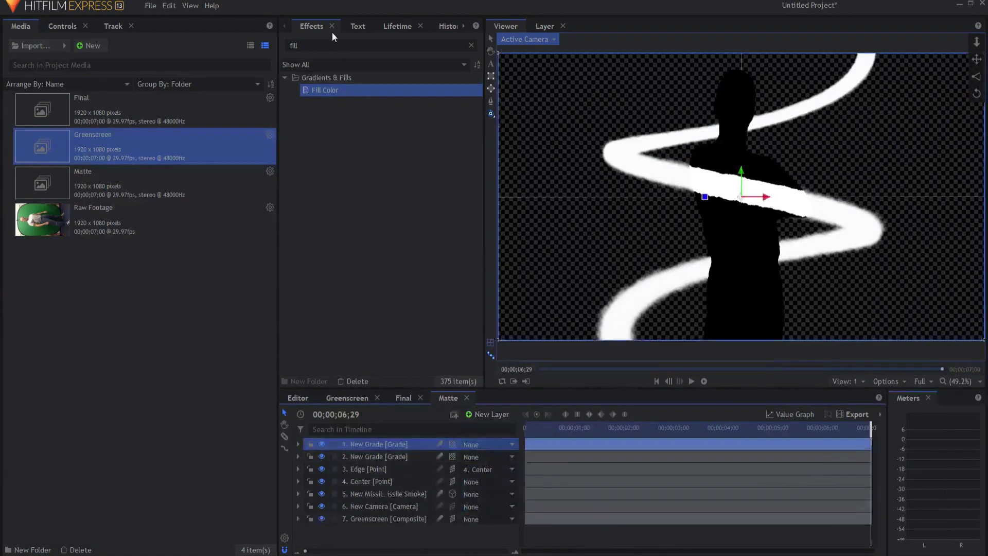
pyautogui.click(335, 46)
pyautogui.write('dem')
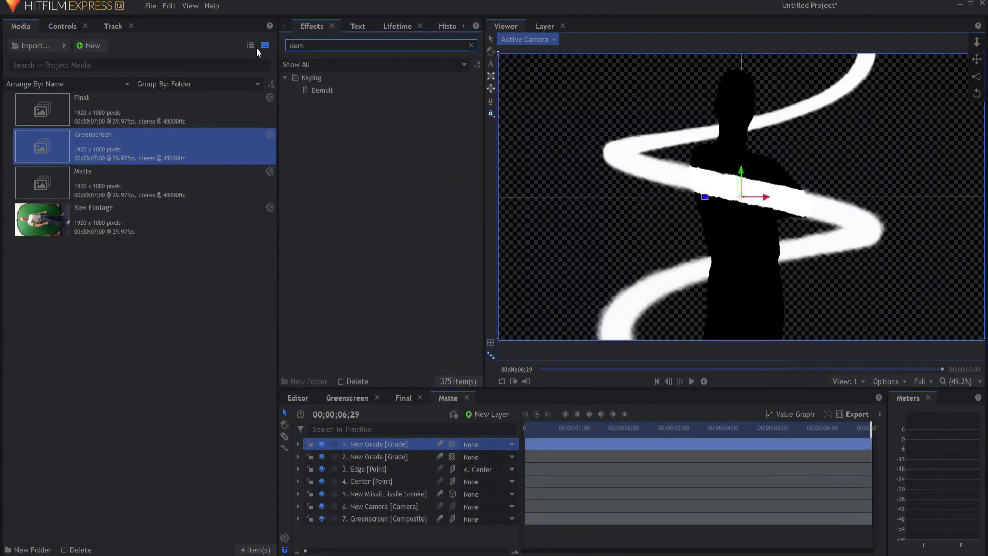
pyautogui.moveTo(323, 89); pyautogui.dragTo(373, 443)
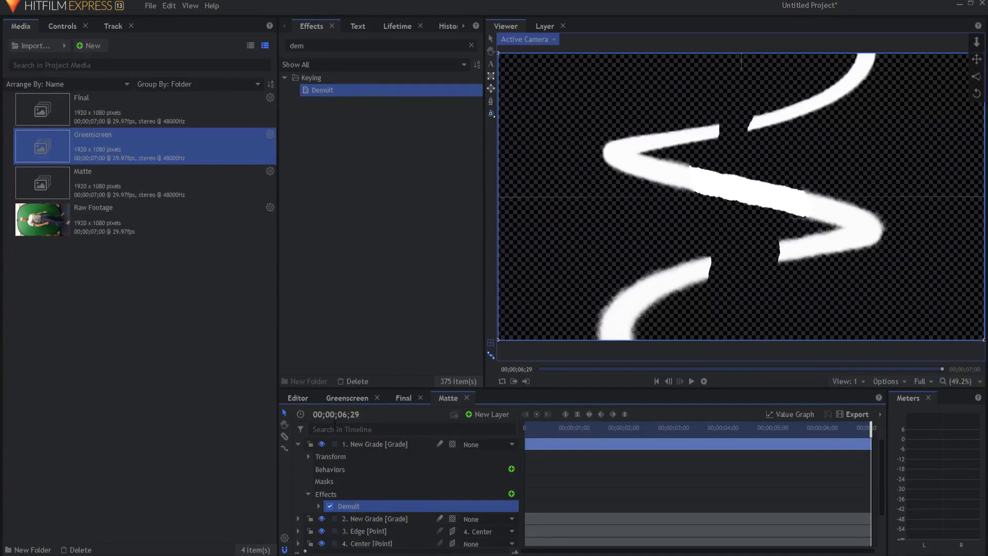
pyautogui.click(298, 443)
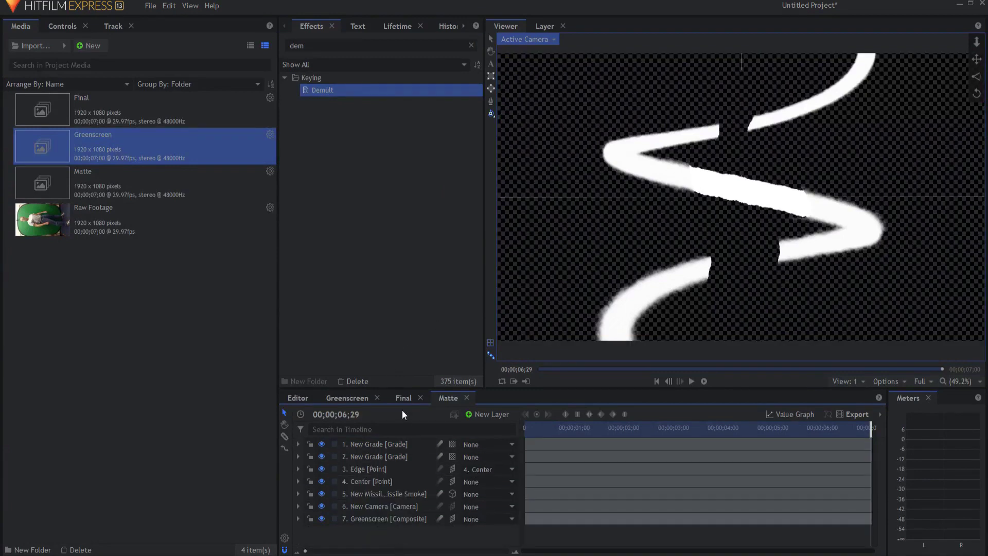
# In the Final composite, add the Matte comp as a hidden layer plus a new plane layer.
pyautogui.click(407, 397)
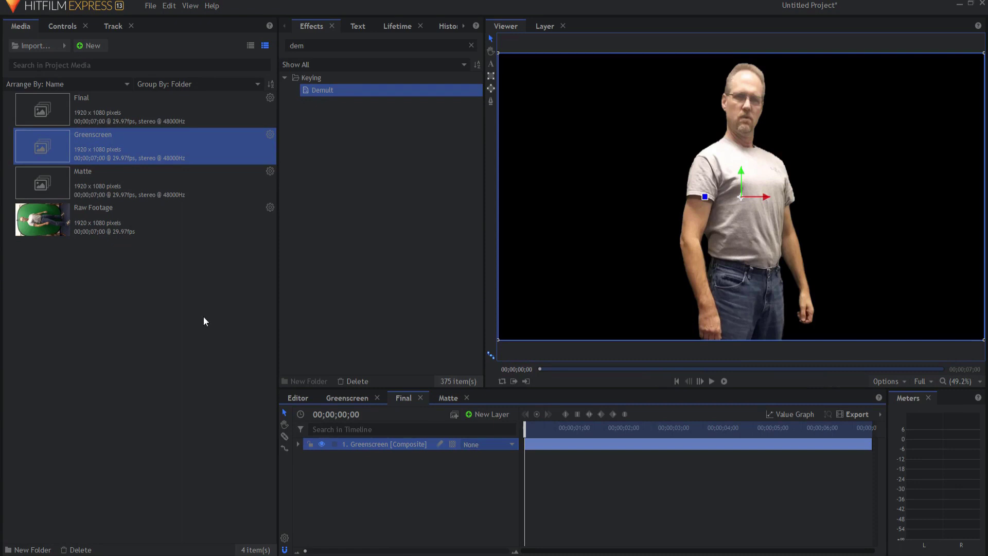
pyautogui.moveTo(76, 182); pyautogui.dragTo(410, 505)
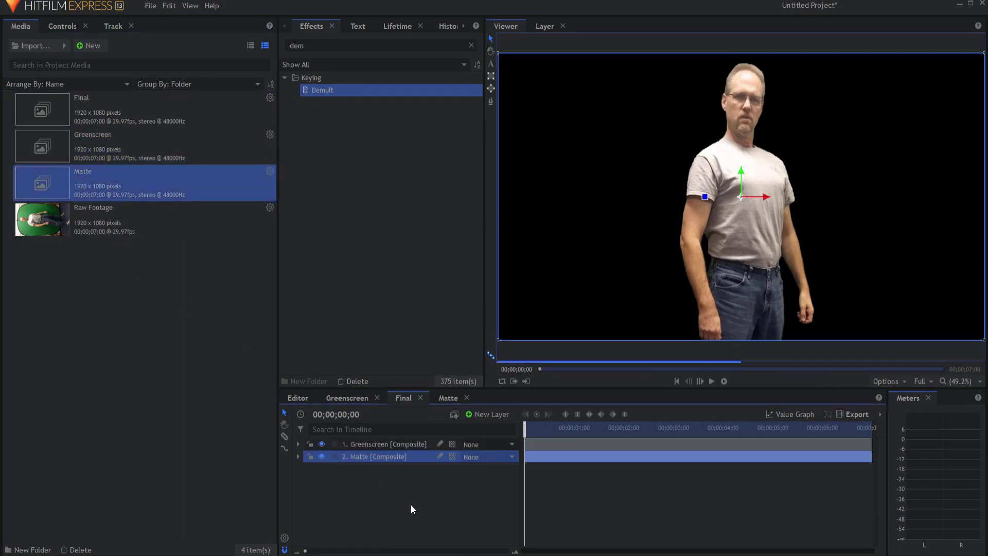
pyautogui.click(321, 456)
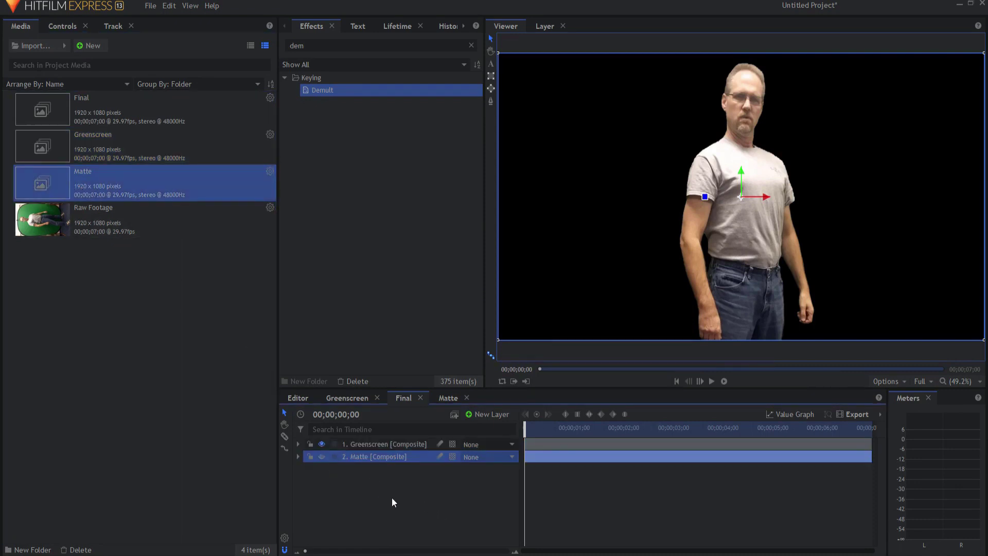
pyautogui.click(482, 416)
pyautogui.click(484, 428)
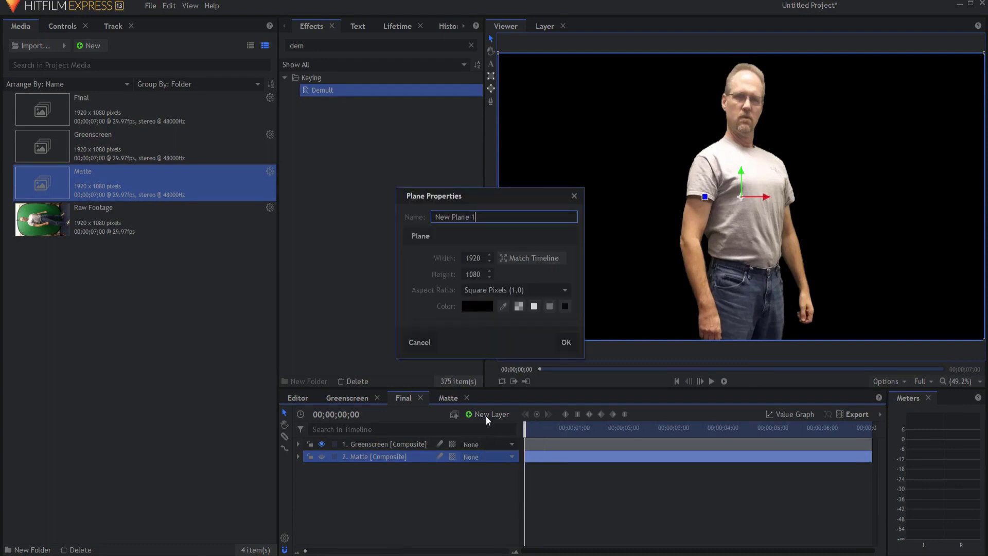
pyautogui.click(569, 341)
# Apply Lightsword (2-Point Auto) to New Plane 1 and set its blend mode to Screen.
pyautogui.click(337, 43)
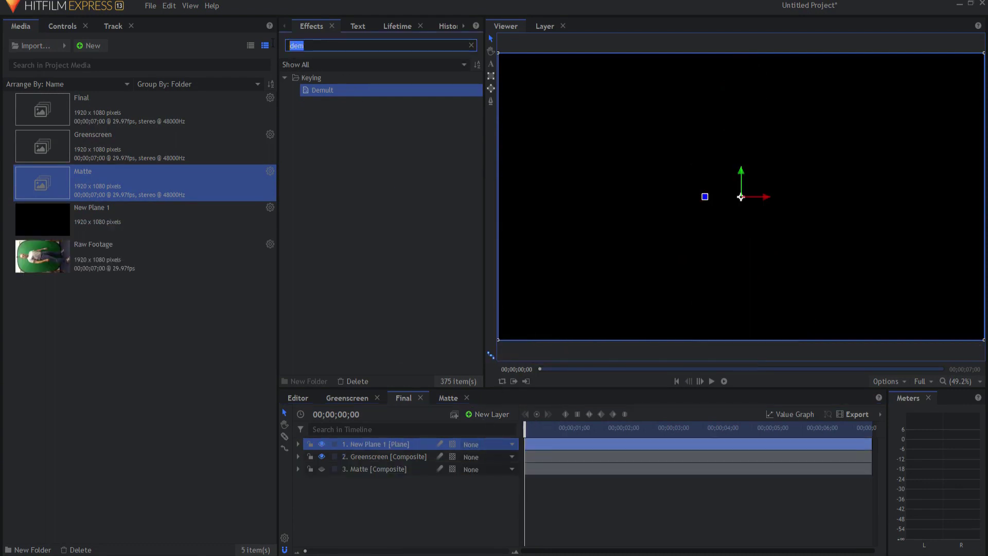
pyautogui.write('lightsw')
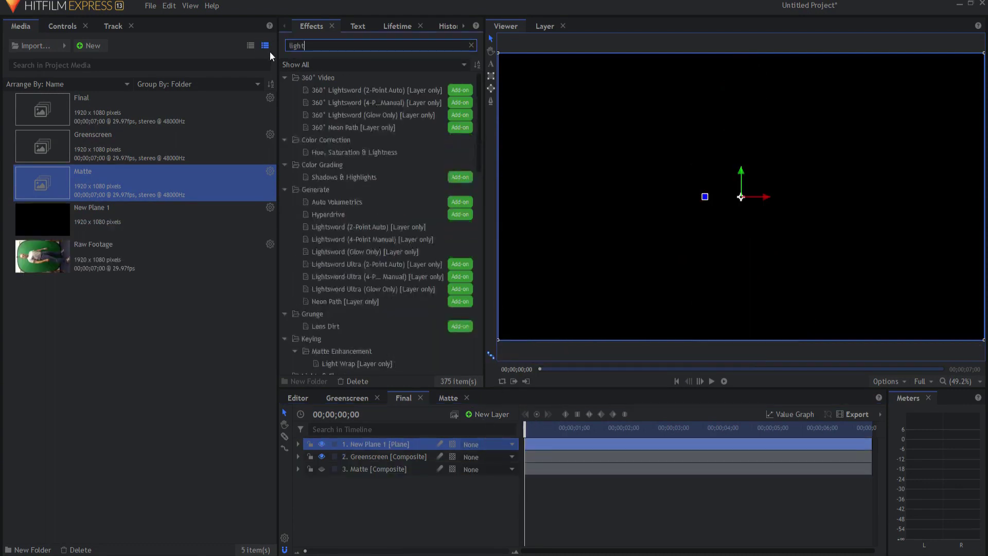
pyautogui.click(370, 152)
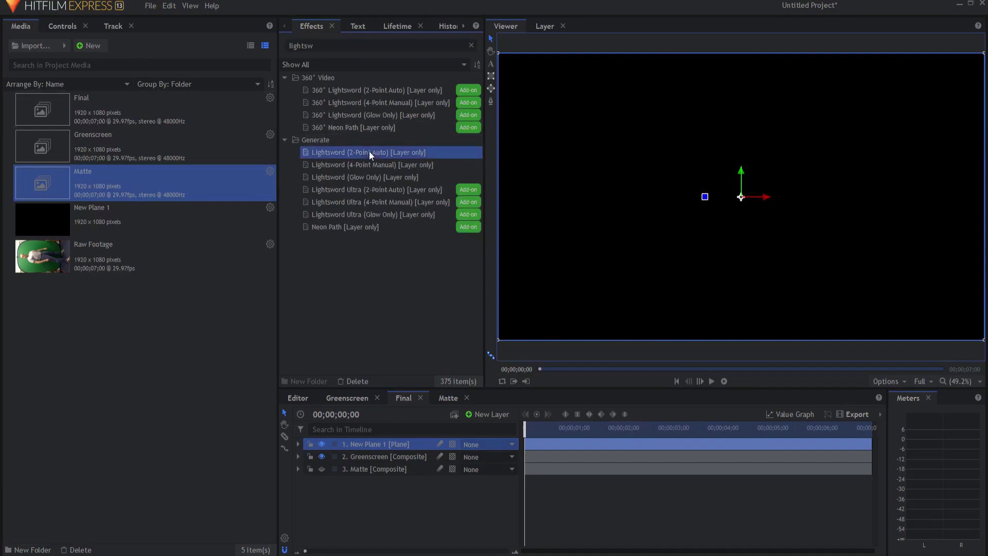
pyautogui.moveTo(360, 444); pyautogui.dragTo(358, 443)
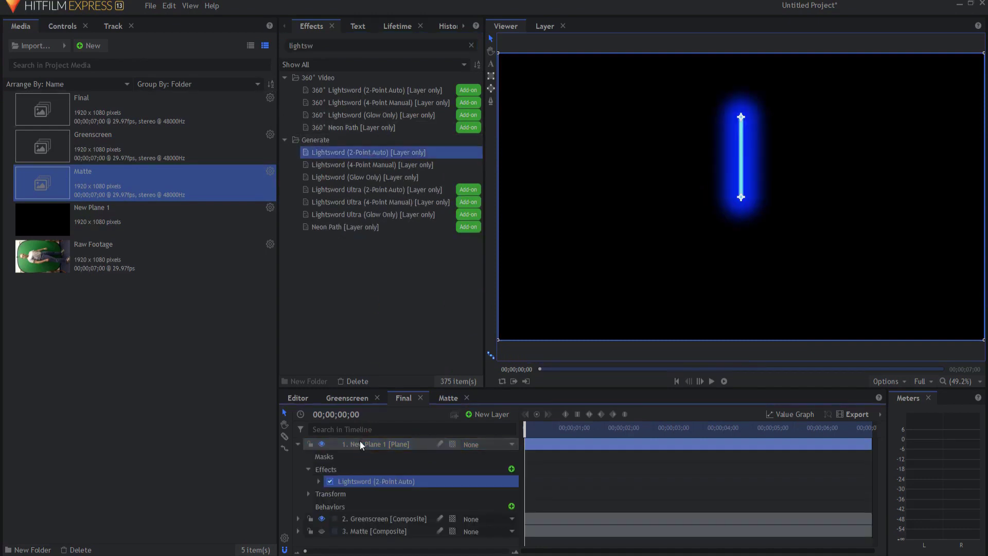
pyautogui.rightClick(359, 442)
pyautogui.moveTo(398, 69)
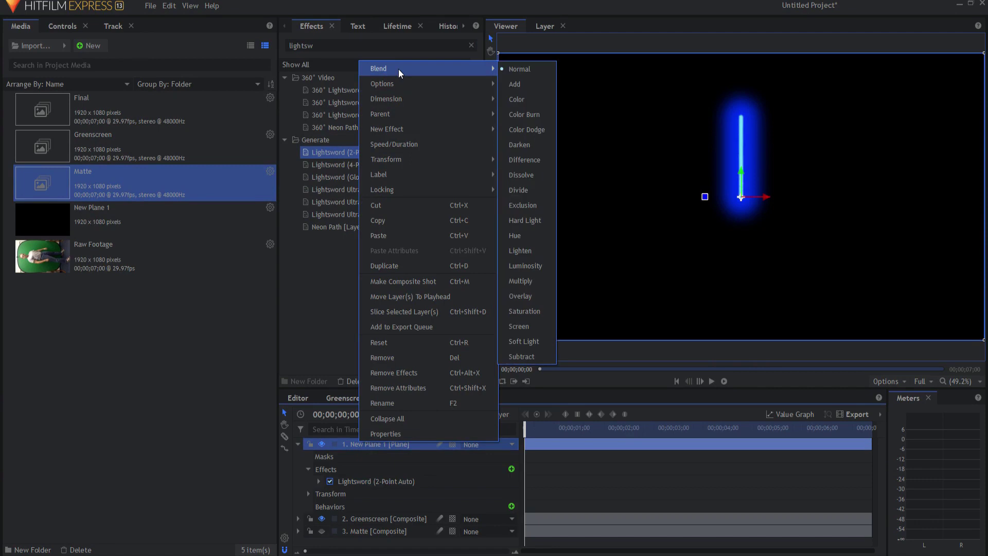
pyautogui.click(523, 328)
# Copy the Edge, Center and New Camera layers from the Matte comp and paste them into Final.
pyautogui.doubleClick(381, 442)
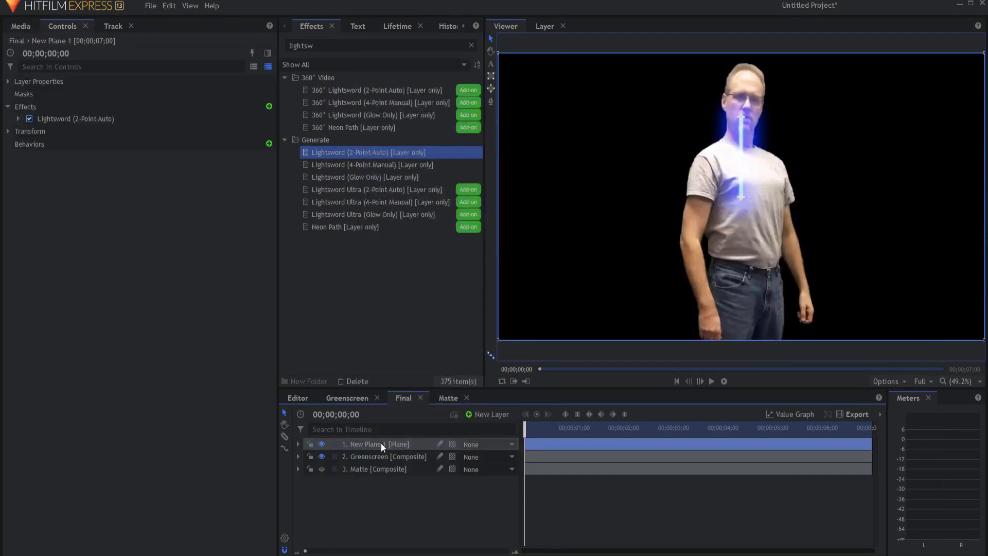
pyautogui.click(448, 398)
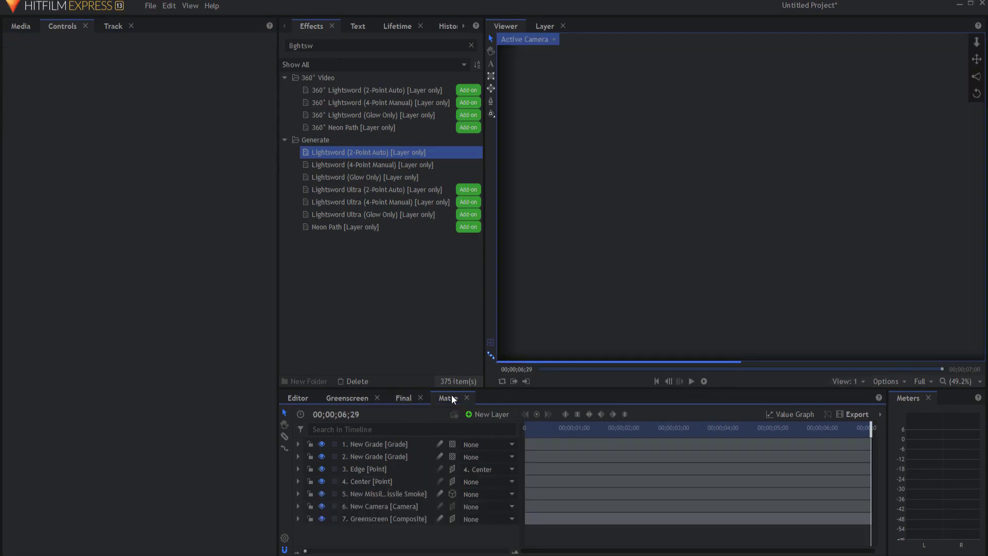
pyautogui.click(368, 466)
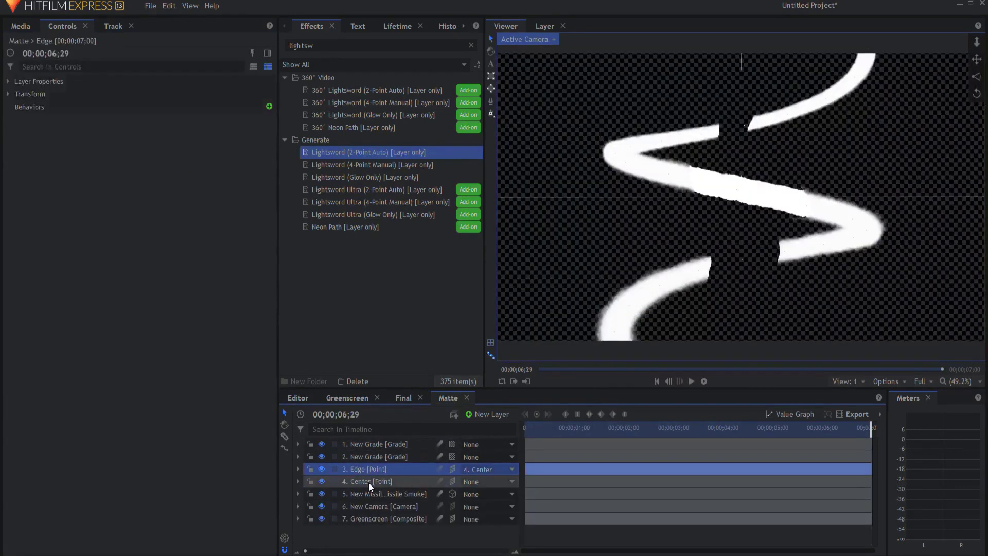
pyautogui.click(369, 483)
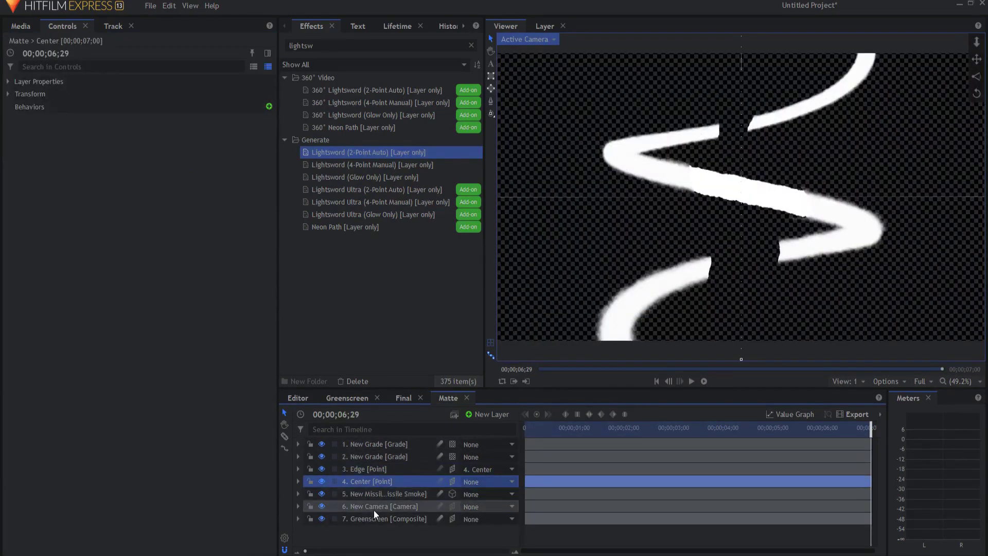
pyautogui.click(375, 506)
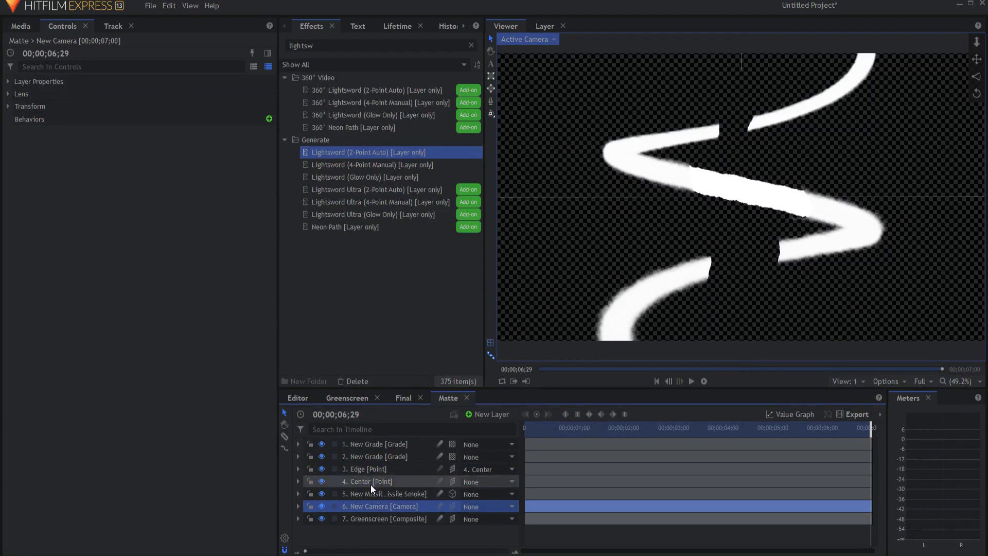
pyautogui.keyDown('ctrl'); pyautogui.click(371, 484); pyautogui.keyUp('ctrl')
pyautogui.keyDown('ctrl'); pyautogui.click(371, 471); pyautogui.keyUp('ctrl')
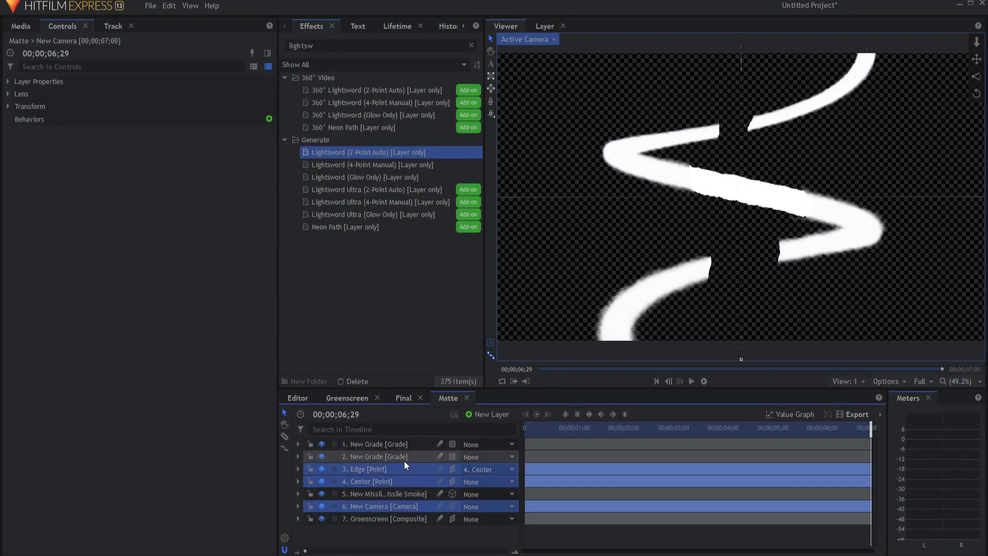
pyautogui.click(404, 397)
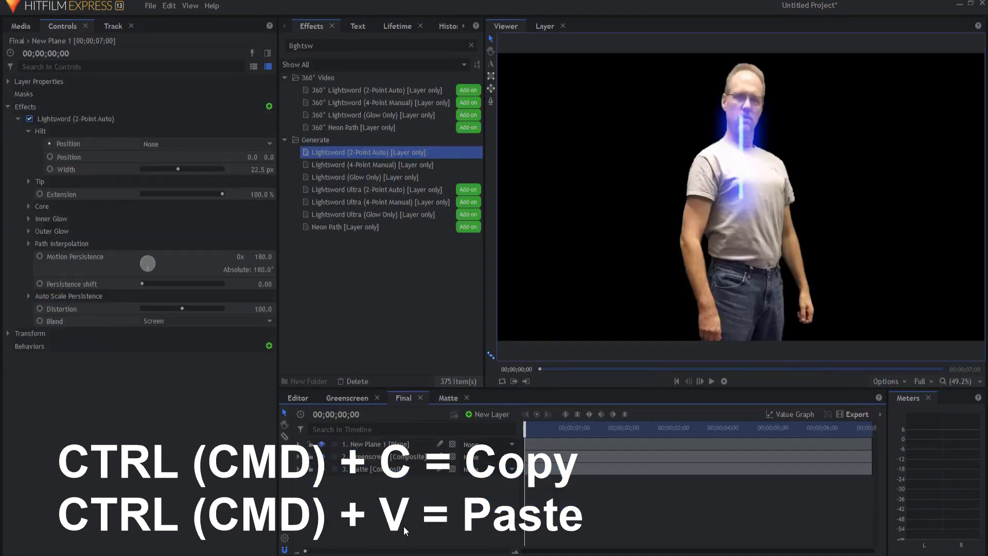
pyautogui.hotkey('ctrl', 'v')
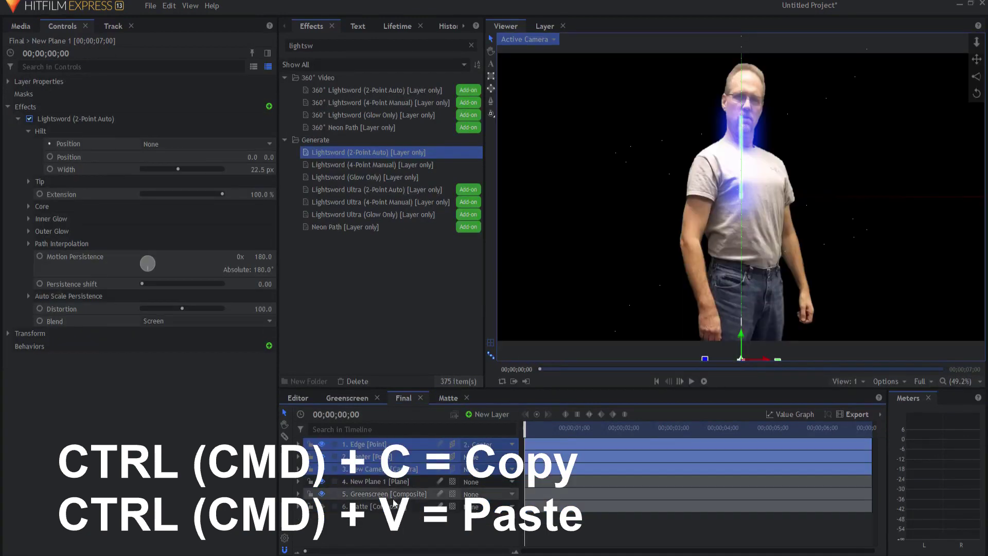
# Attach the lightsword's Hilt and Tip Position to 1. Edge, with Tip Y set to 0.
pyautogui.click(374, 482)
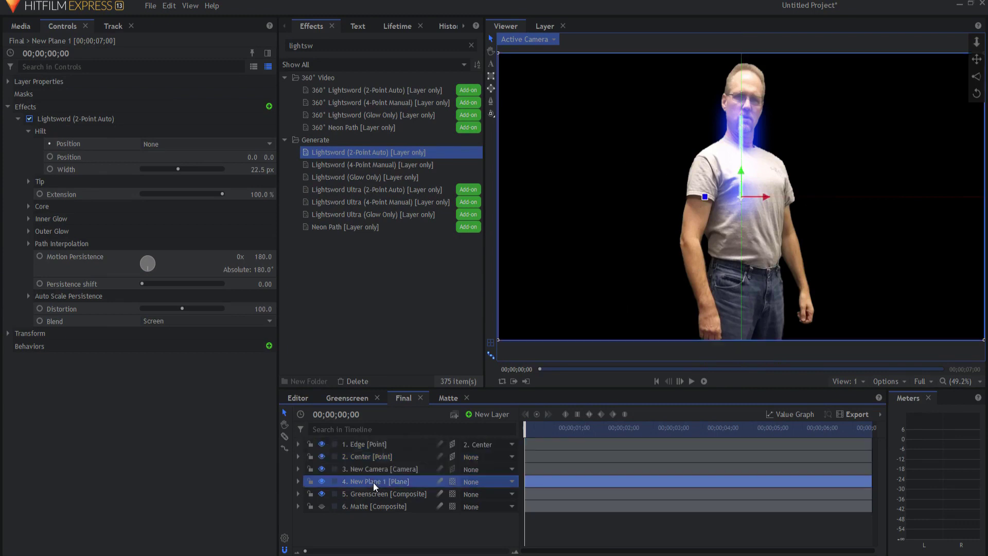
pyautogui.click(162, 144)
pyautogui.click(163, 174)
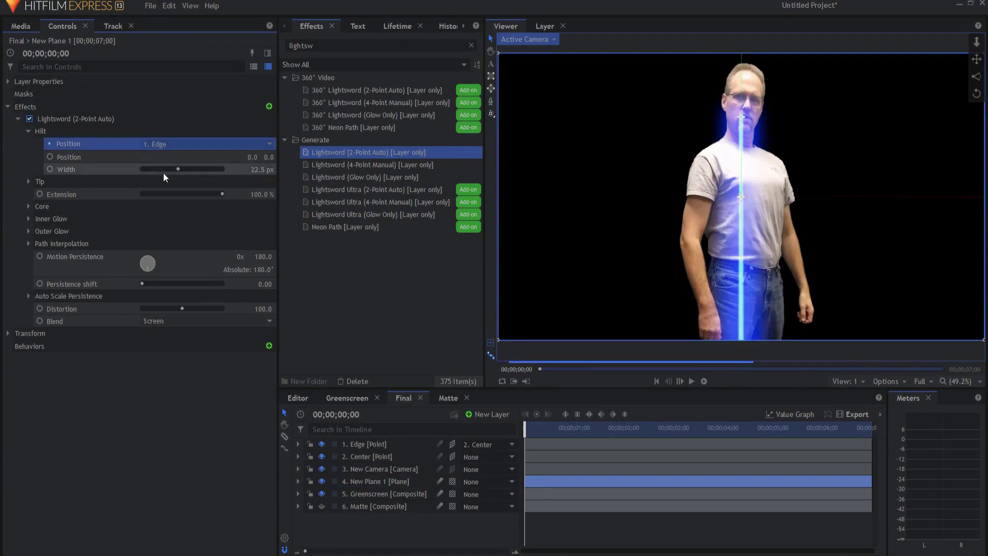
pyautogui.click(32, 182)
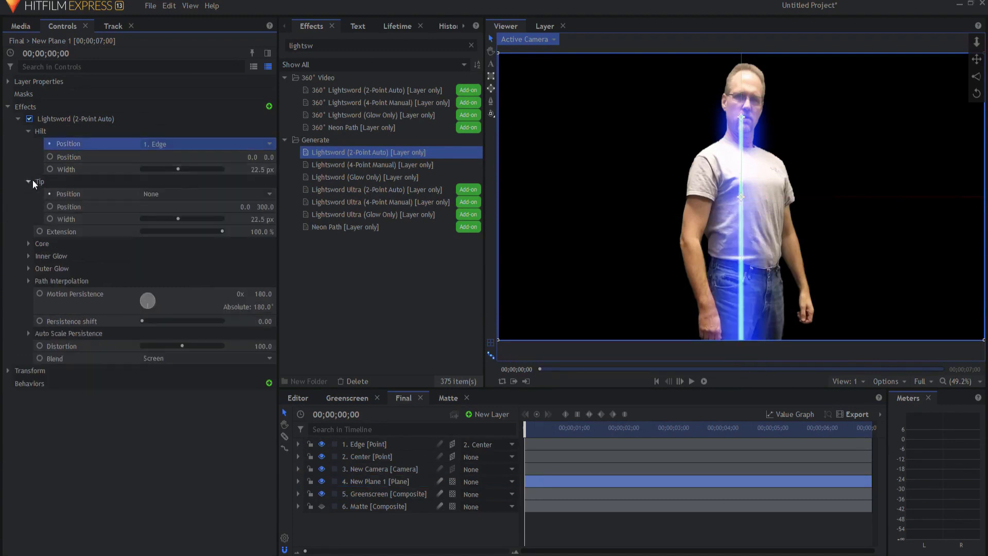
pyautogui.click(163, 194)
pyautogui.click(166, 221)
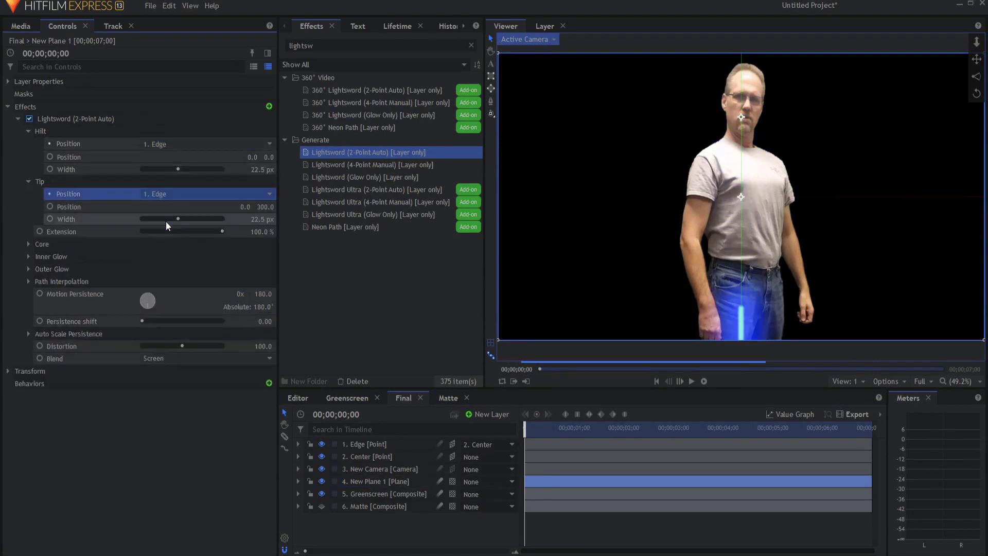
pyautogui.click(268, 207)
pyautogui.press('Return')
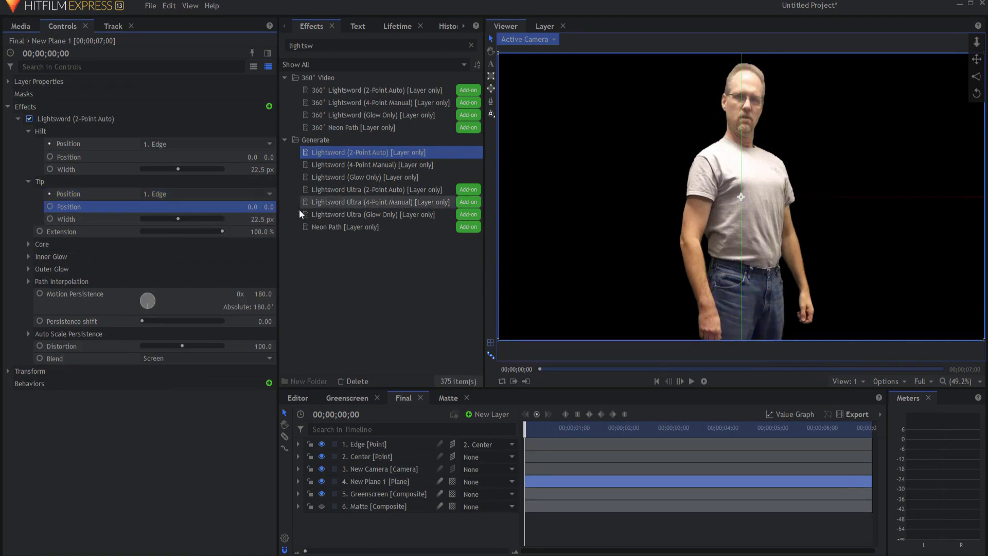
# Turn off Auto Scale and raise Motion Persistence to 1,358x to form the spiral.
pyautogui.moveTo(525, 428); pyautogui.dragTo(883, 428)
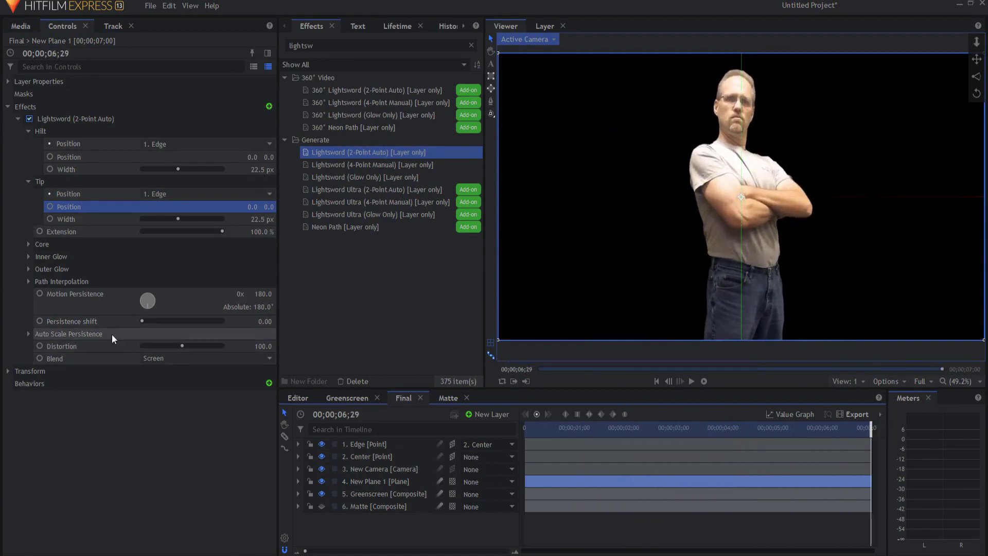
pyautogui.click(28, 334)
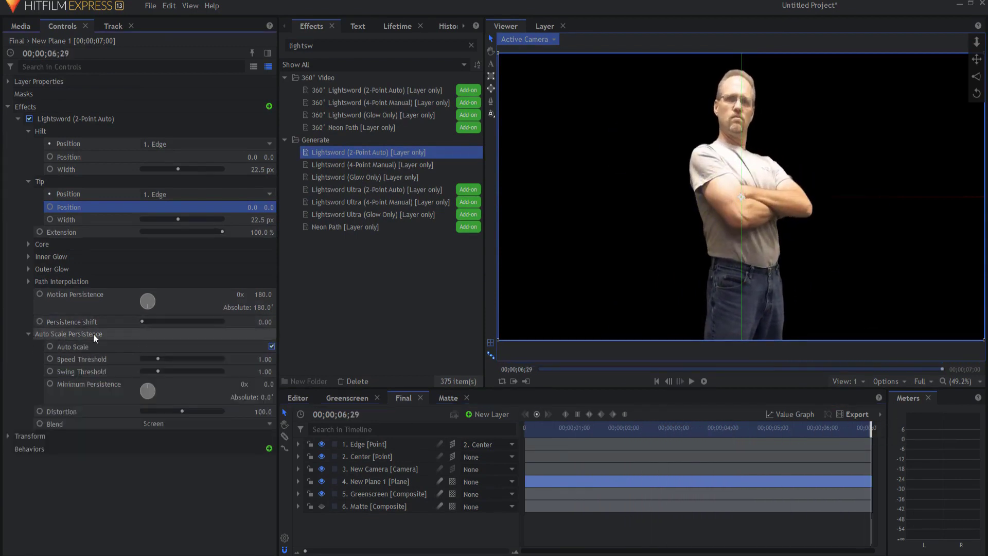
pyautogui.click(271, 344)
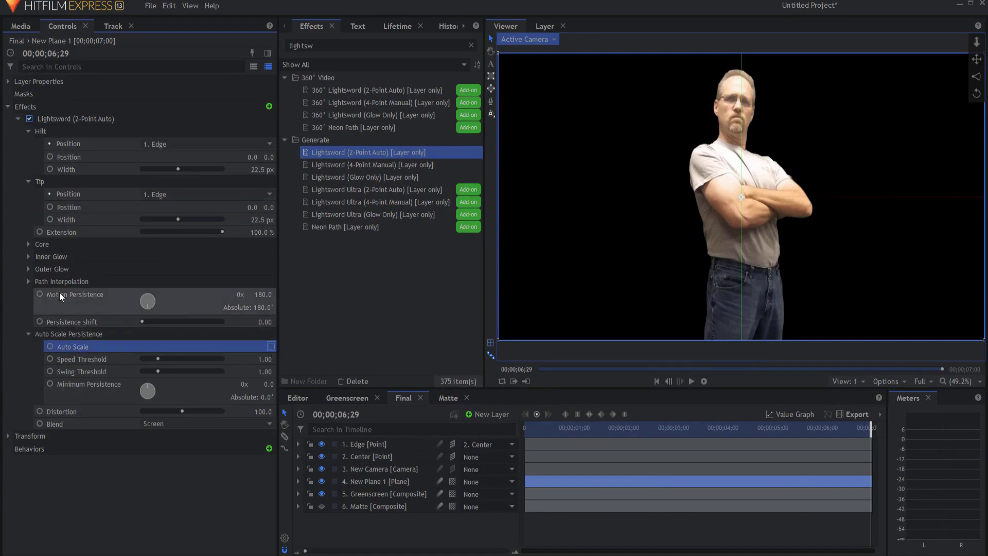
pyautogui.moveTo(239, 295); pyautogui.dragTo(232, 324)
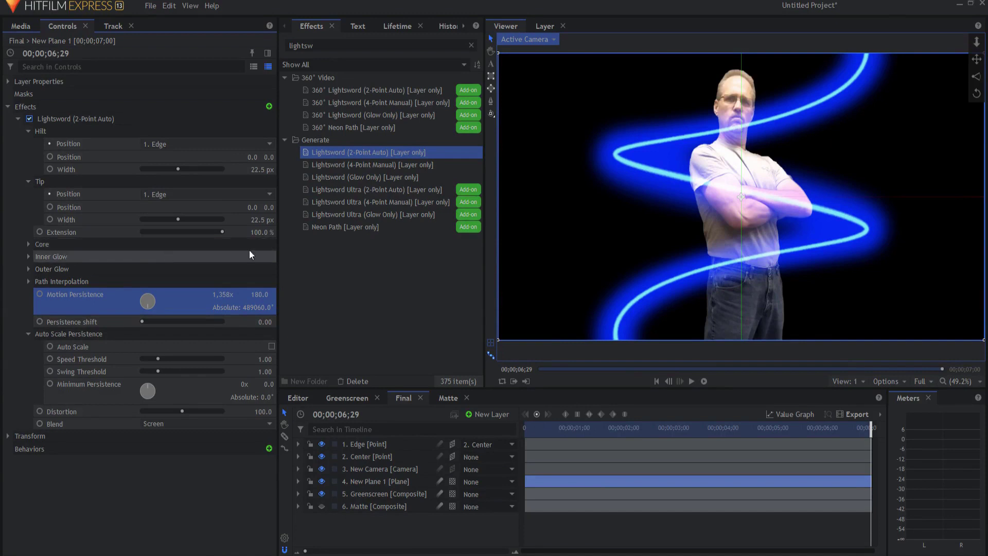
# Set the Lightsword Inner Glow width to 0 px and the Core colour to white (255,255,255).
pyautogui.click(28, 257)
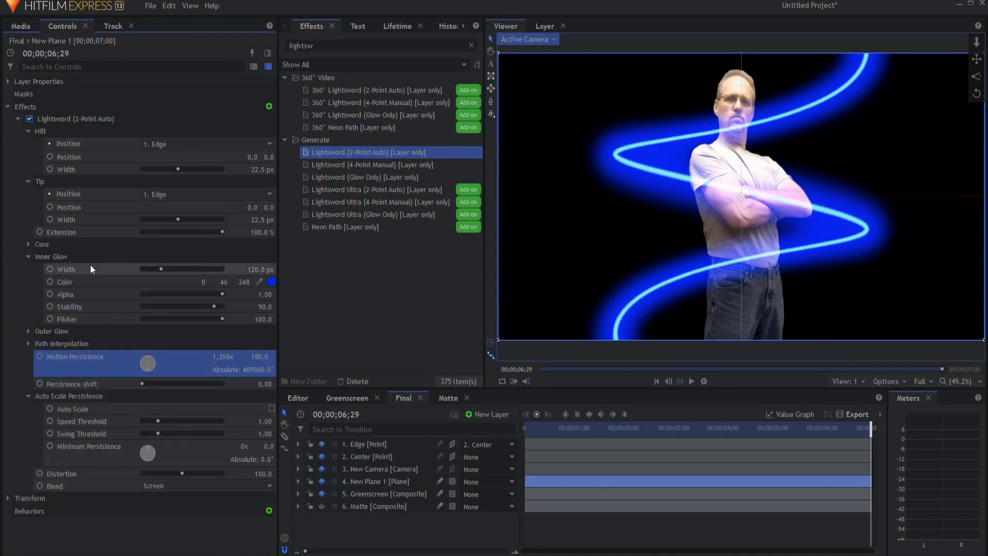
pyautogui.moveTo(261, 273); pyautogui.dragTo(279, 301)
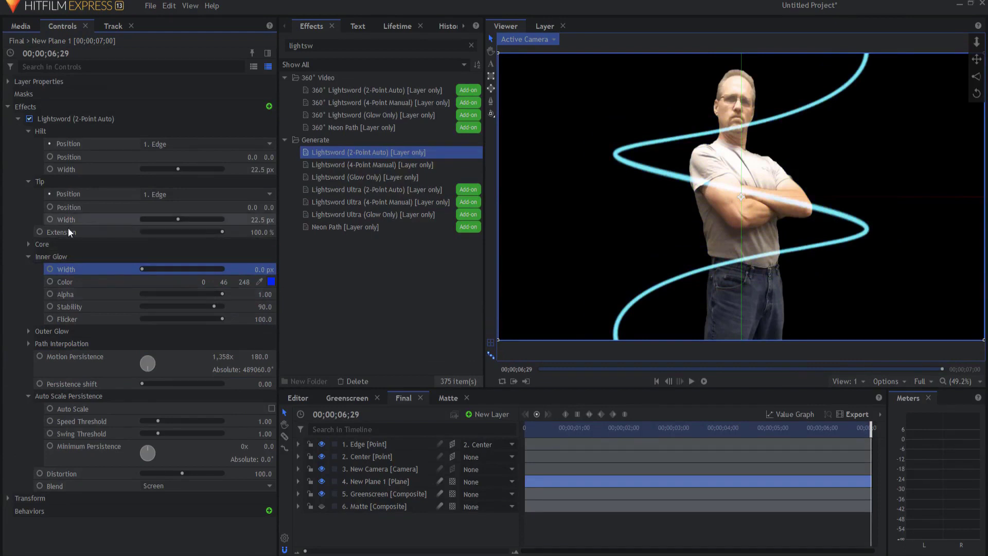
pyautogui.click(29, 244)
pyautogui.click(263, 268)
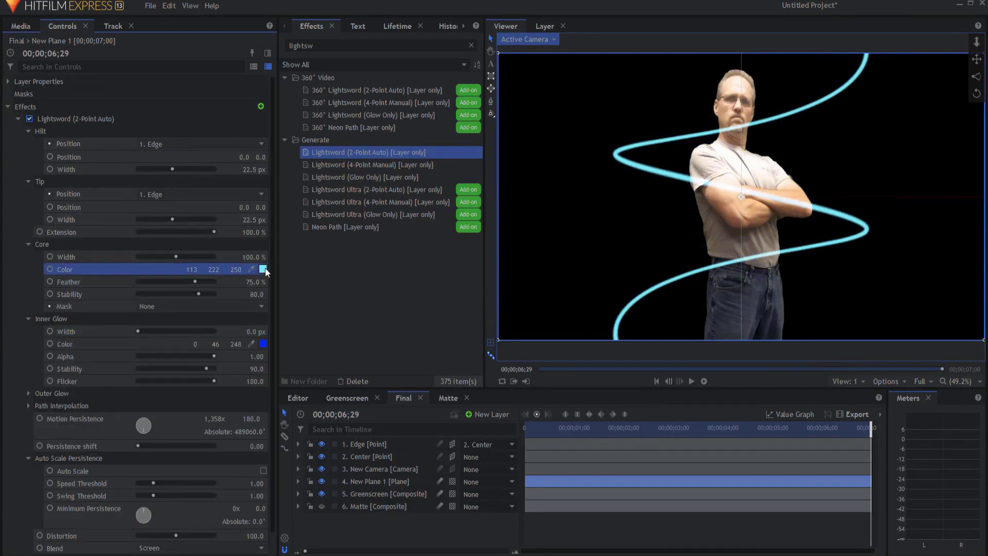
pyautogui.click(479, 276)
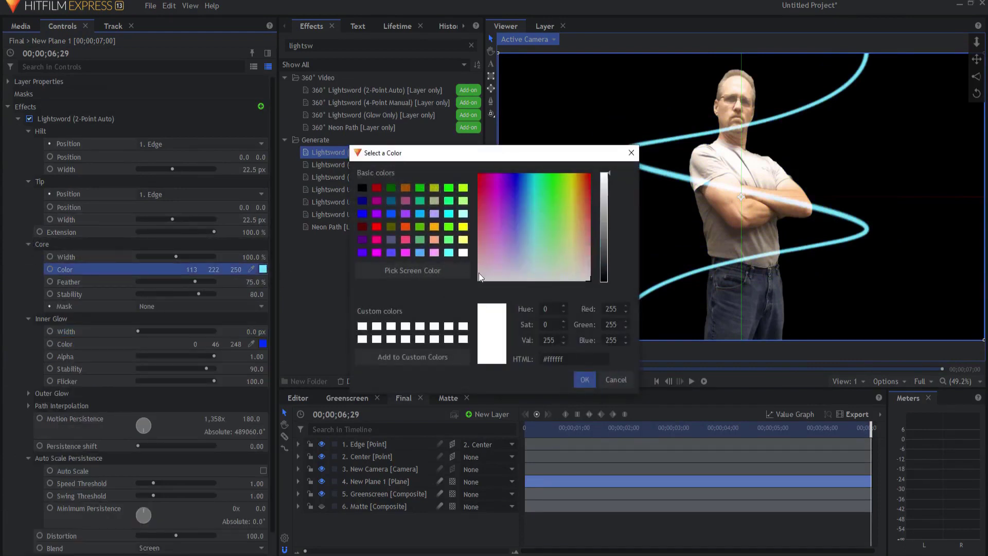
pyautogui.click(584, 380)
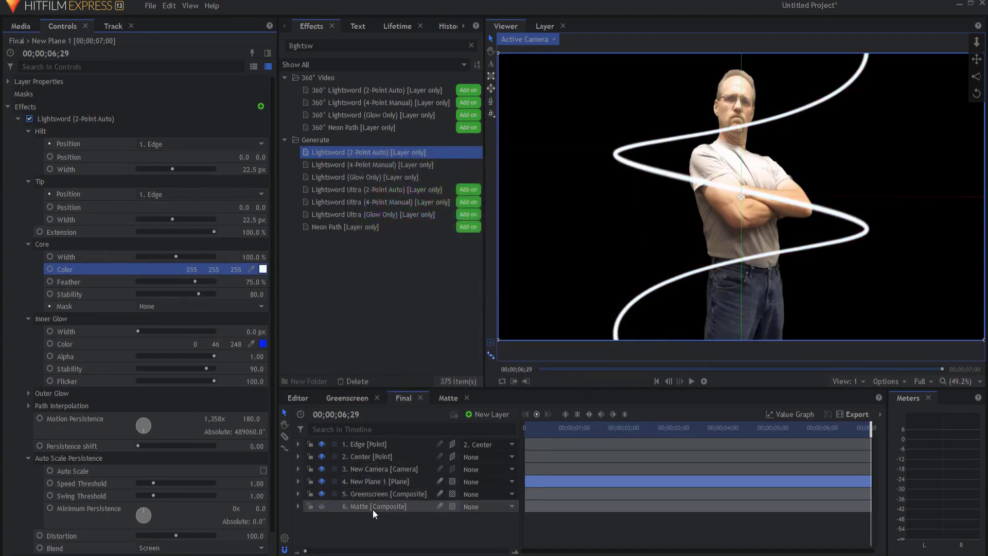
pyautogui.click(376, 481)
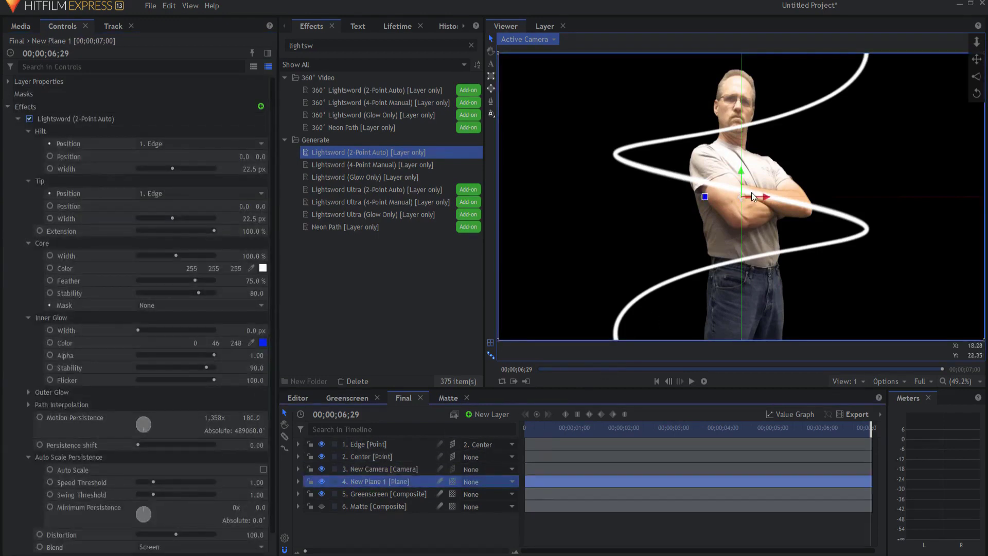
pyautogui.click(296, 50)
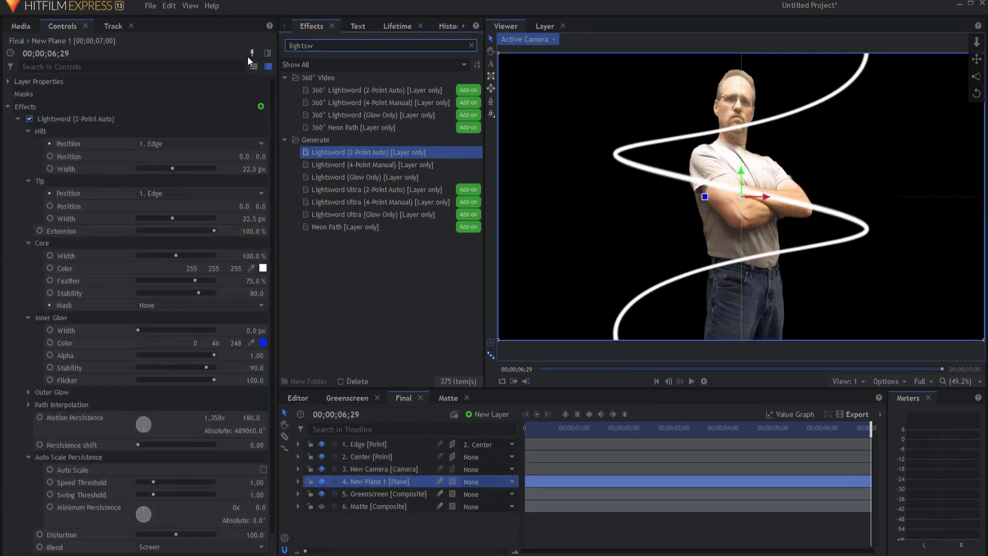
# Search Effects for 'matte' and apply Set Matte to New Plane 1.
pyautogui.press('BackSpace')
pyautogui.press('BackSpace')
pyautogui.press('BackSpace')
pyautogui.press('BackSpace')
pyautogui.press('BackSpace')
pyautogui.press('BackSpace')
pyautogui.press('BackSpace')
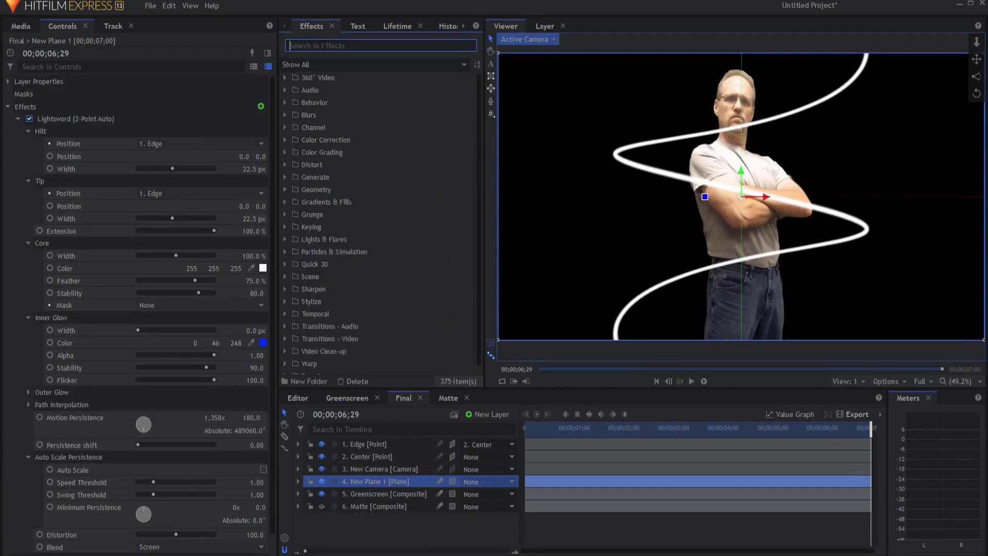
pyautogui.write('matte')
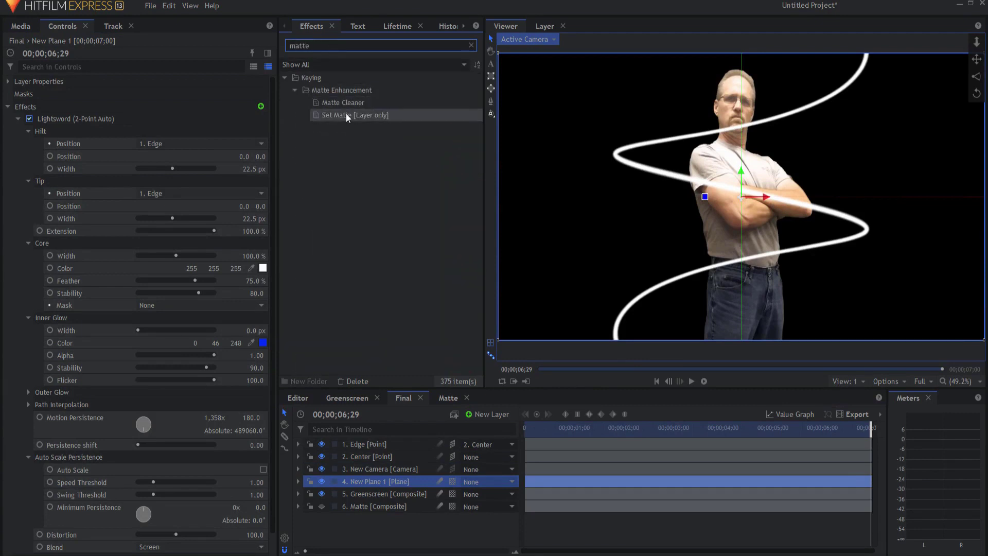
pyautogui.moveTo(350, 116); pyautogui.dragTo(350, 325)
pyautogui.moveTo(366, 486); pyautogui.dragTo(365, 483)
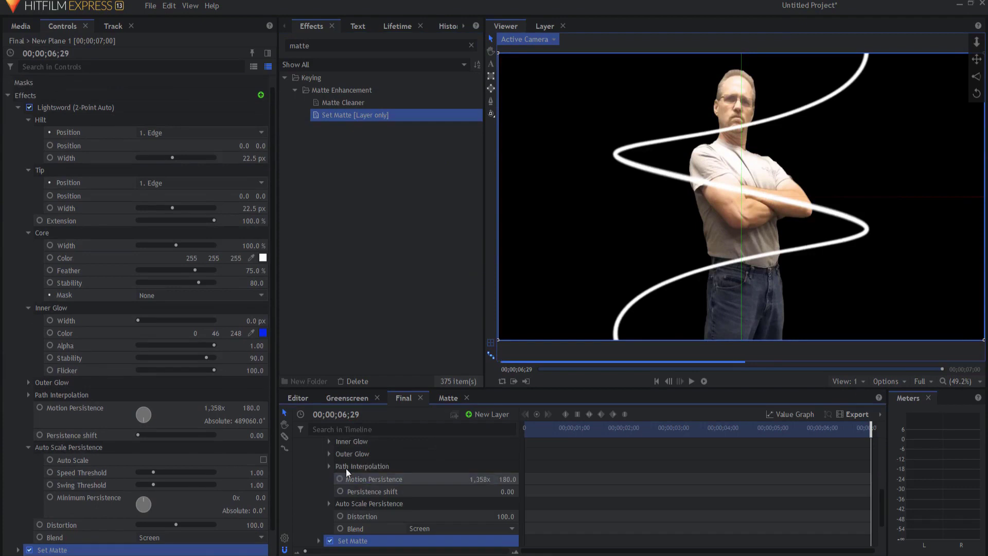
# Set the Set Matte source layer to 6. Matte and scrub back to about two seconds to check.
pyautogui.click(18, 118)
pyautogui.click(18, 131)
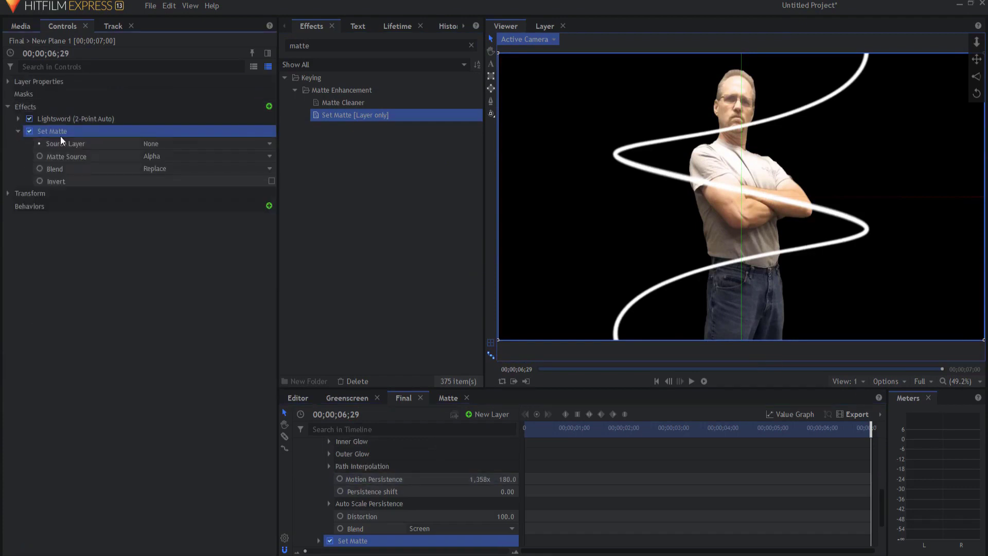
pyautogui.click(174, 143)
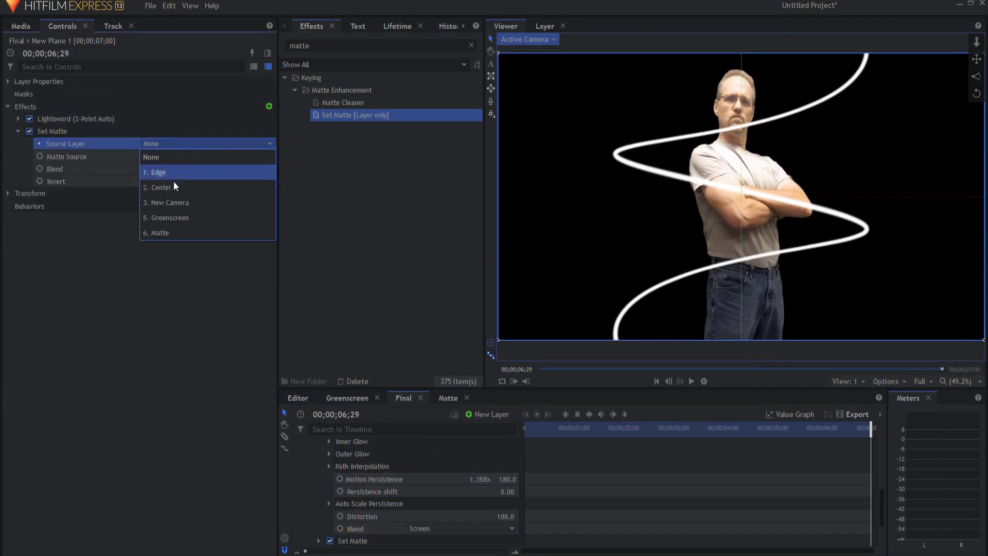
pyautogui.click(169, 233)
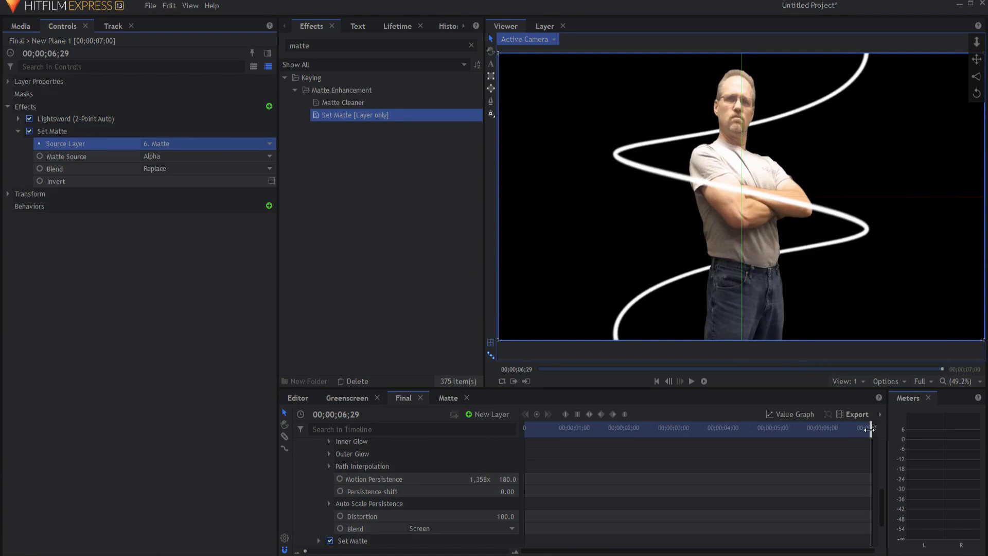
pyautogui.moveTo(869, 428); pyautogui.dragTo(775, 404)
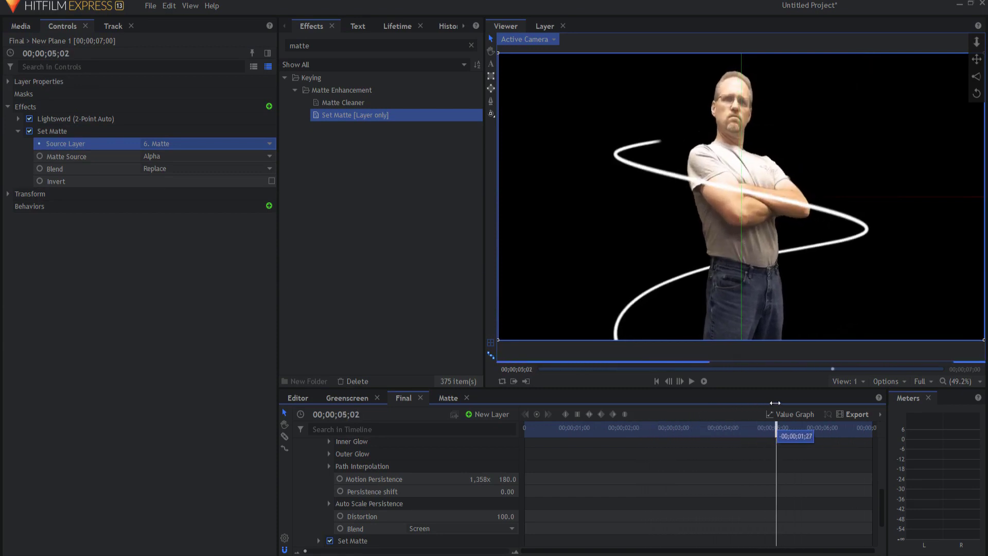
pyautogui.scroll(3, 347, 486)
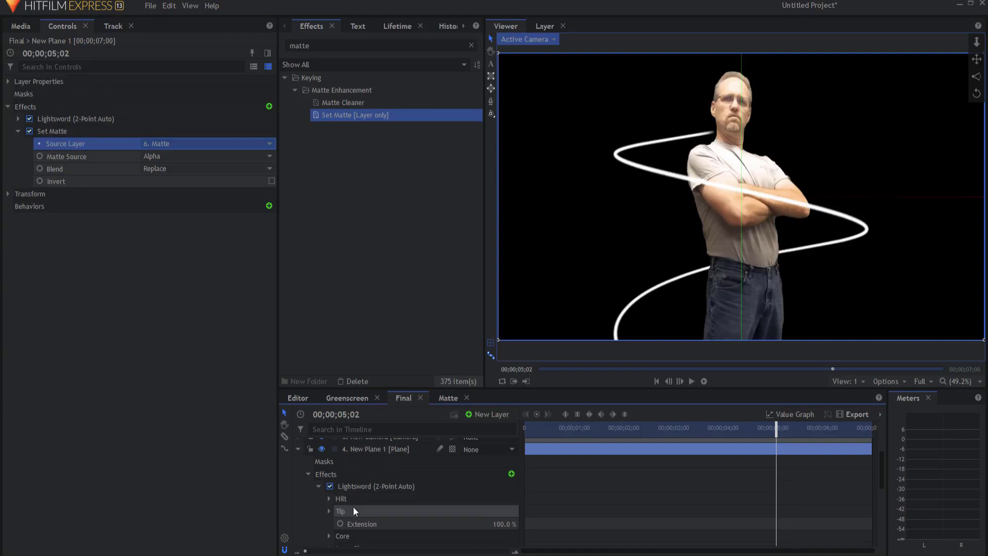
# Select the Lightsword effect on the plane, expand its settings and preview the trail from the start.
pyautogui.click(329, 512)
pyautogui.click(329, 512)
pyautogui.click(352, 486)
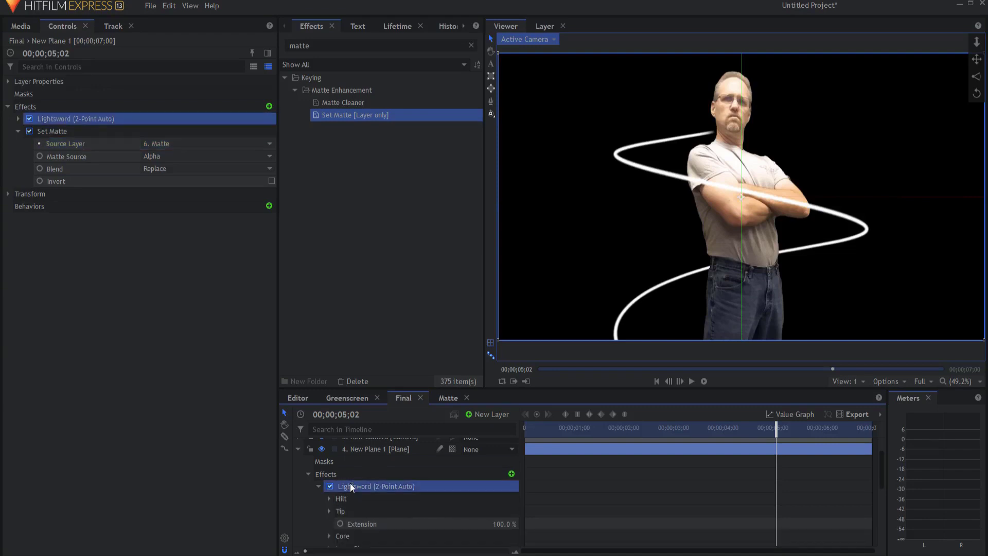
pyautogui.click(18, 129)
pyautogui.click(17, 118)
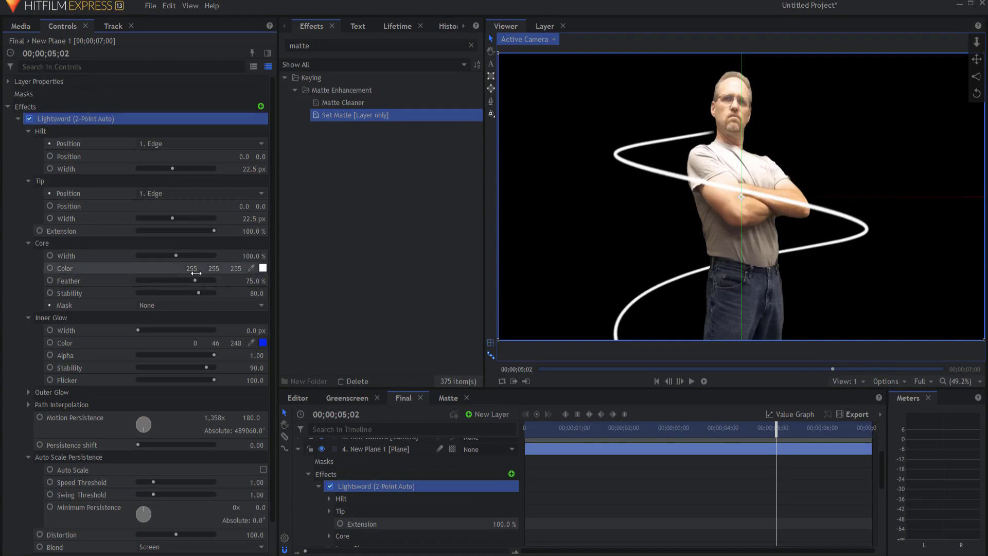
pyautogui.click(657, 380)
pyautogui.click(692, 381)
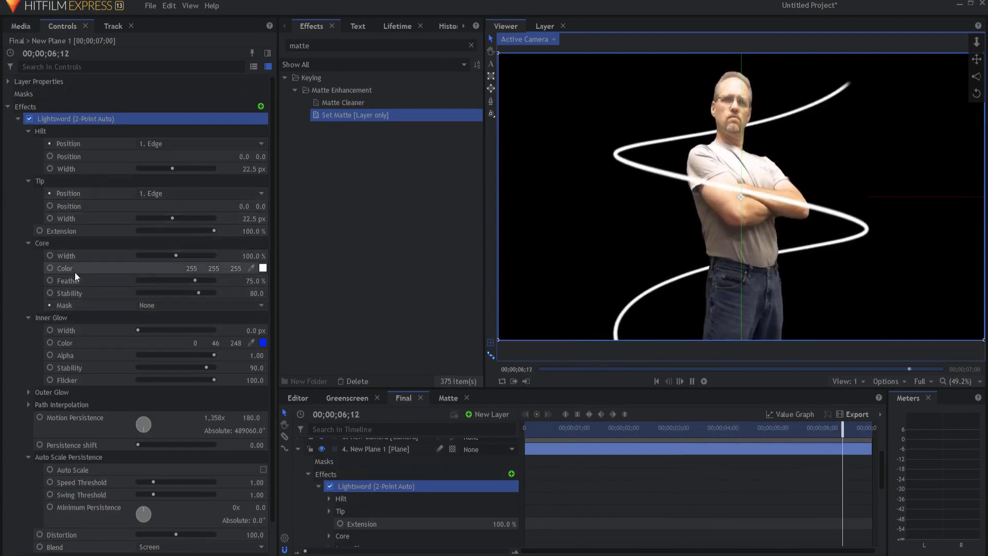
# Raise Lightsword Core Stability from 80 to 100 and replay the trail from the first frame.
pyautogui.moveTo(92, 292); pyautogui.dragTo(134, 292)
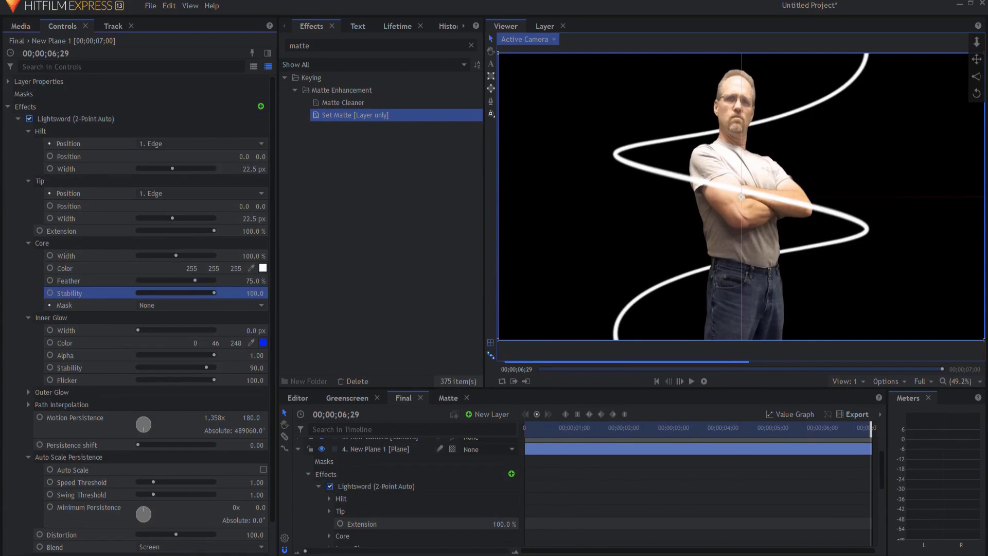
pyautogui.click(657, 381)
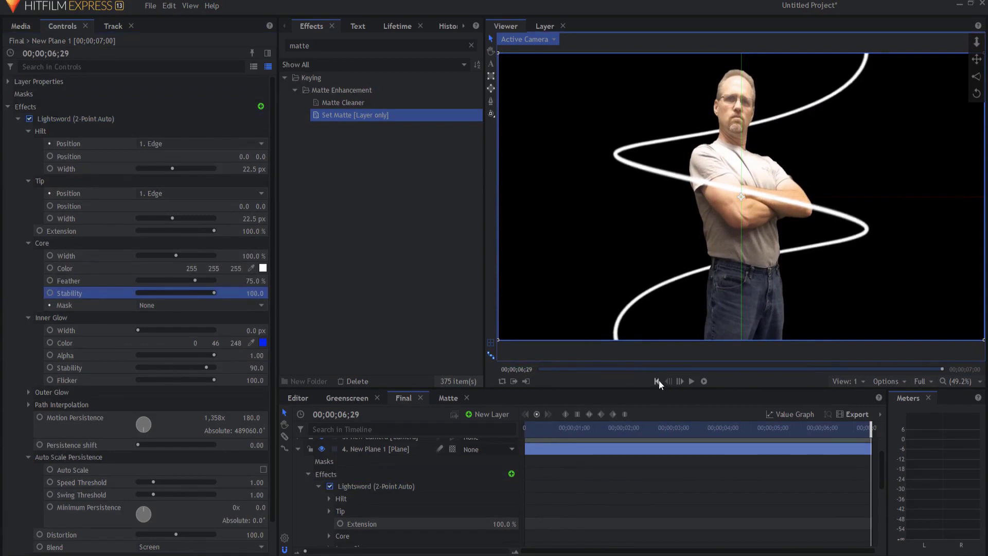
pyautogui.click(692, 381)
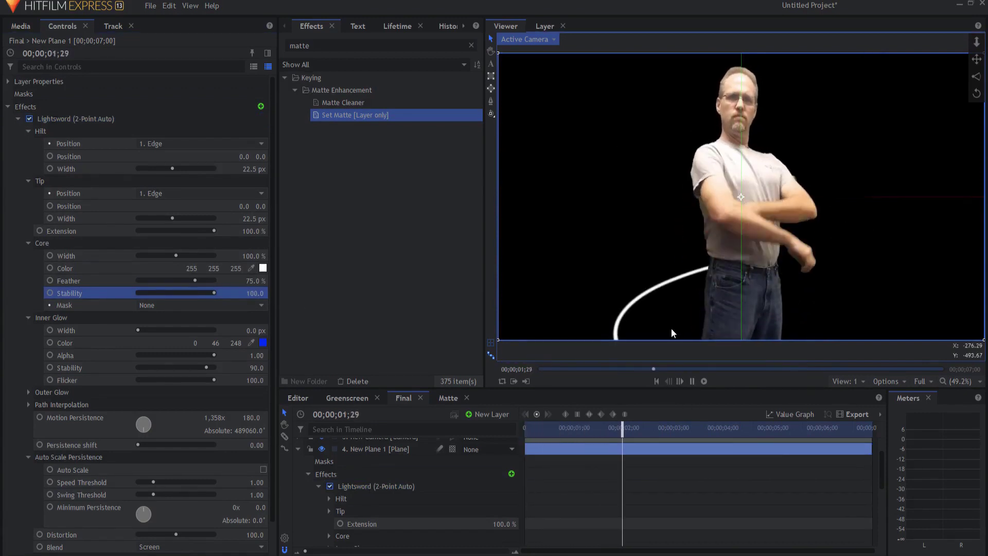
# Stop playback and add the Glow effect to the lightsword plane.
pyautogui.click(692, 381)
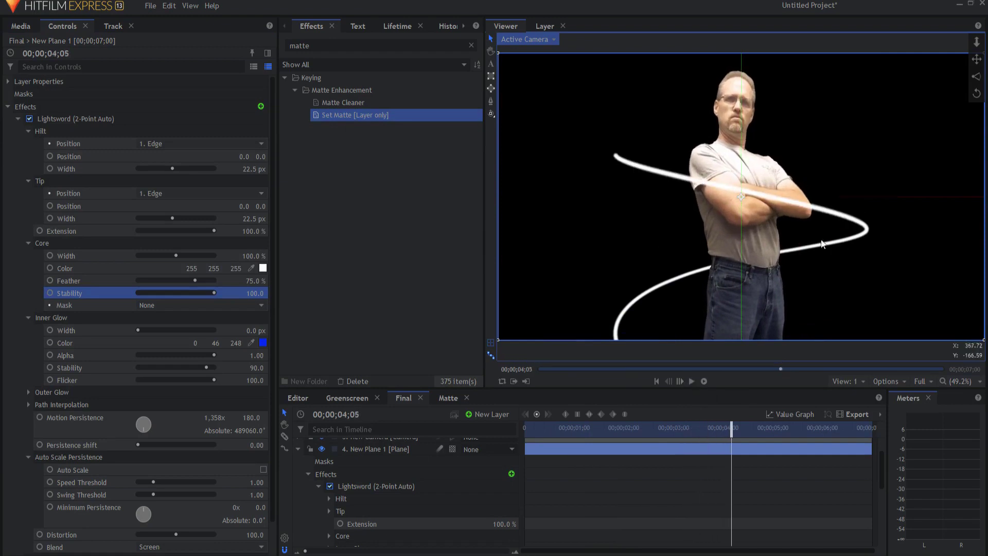
pyautogui.click(18, 120)
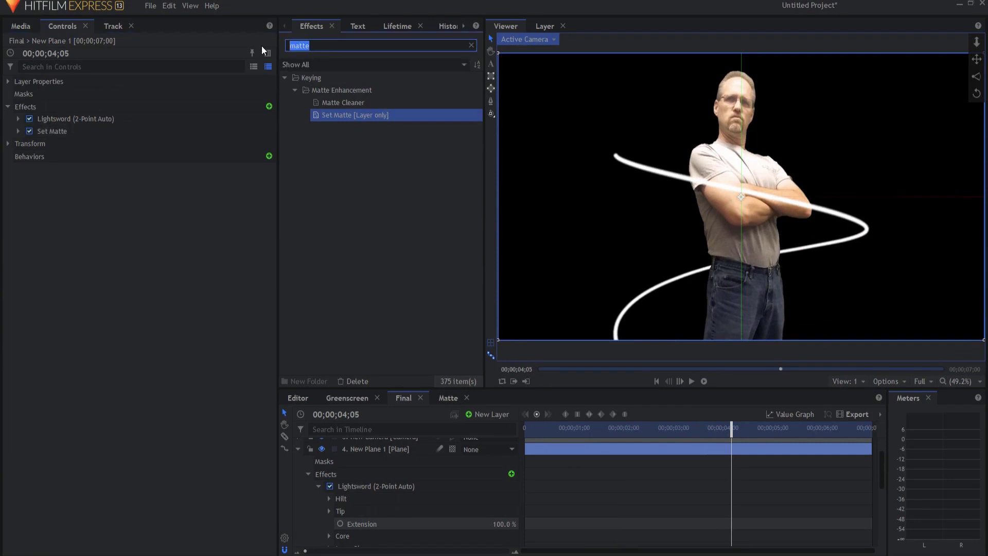
pyautogui.write('glow')
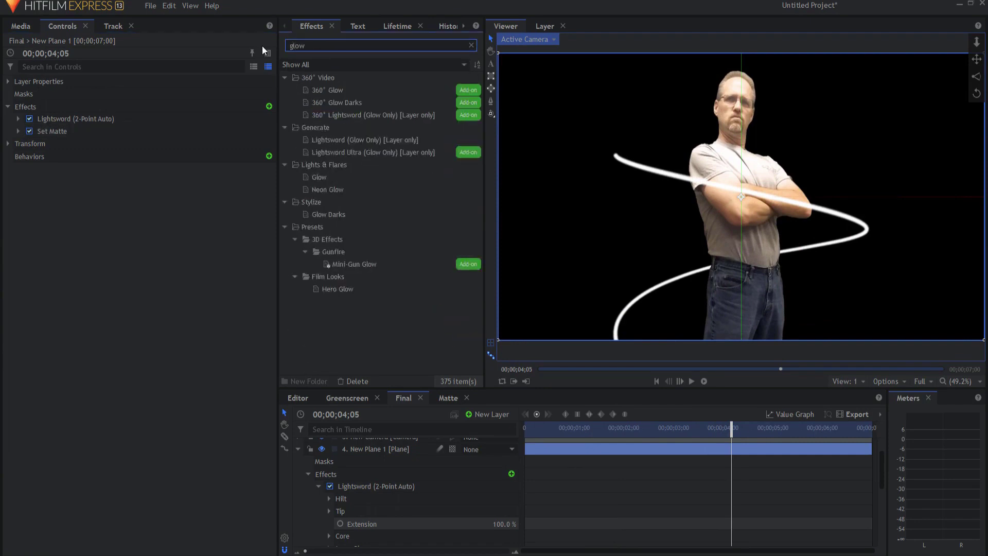
pyautogui.moveTo(319, 177); pyautogui.dragTo(53, 132)
# Set Glow per-channel Red to 2, Intensity 2.3, Threshold 17% and Radius 82 px.
pyautogui.click(18, 143)
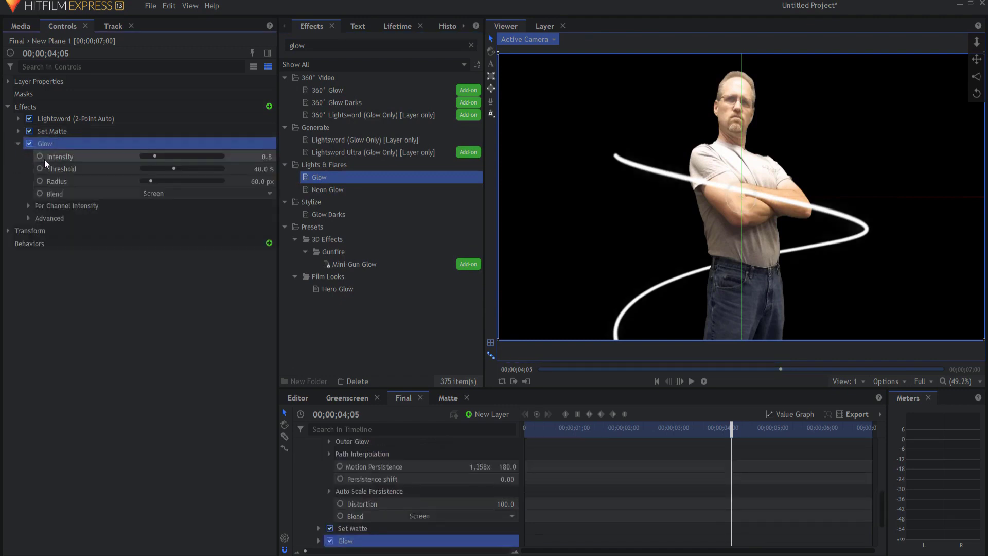
pyautogui.click(28, 206)
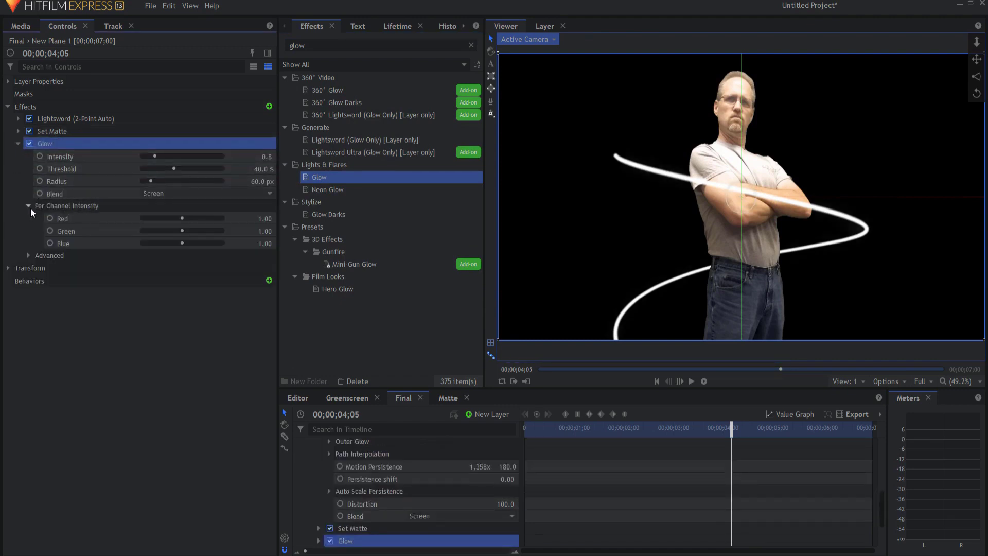
pyautogui.moveTo(182, 218); pyautogui.dragTo(142, 243)
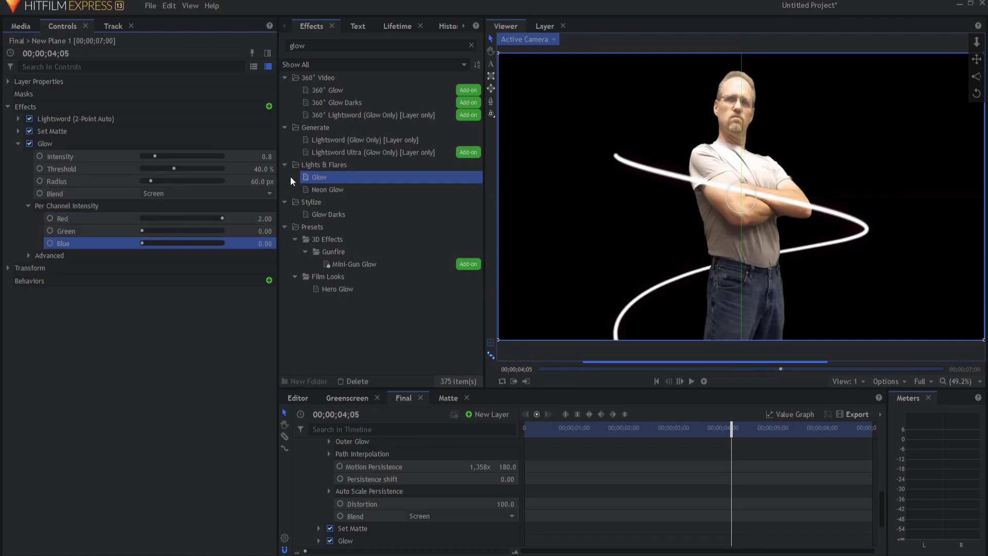
pyautogui.moveTo(155, 156); pyautogui.dragTo(157, 156)
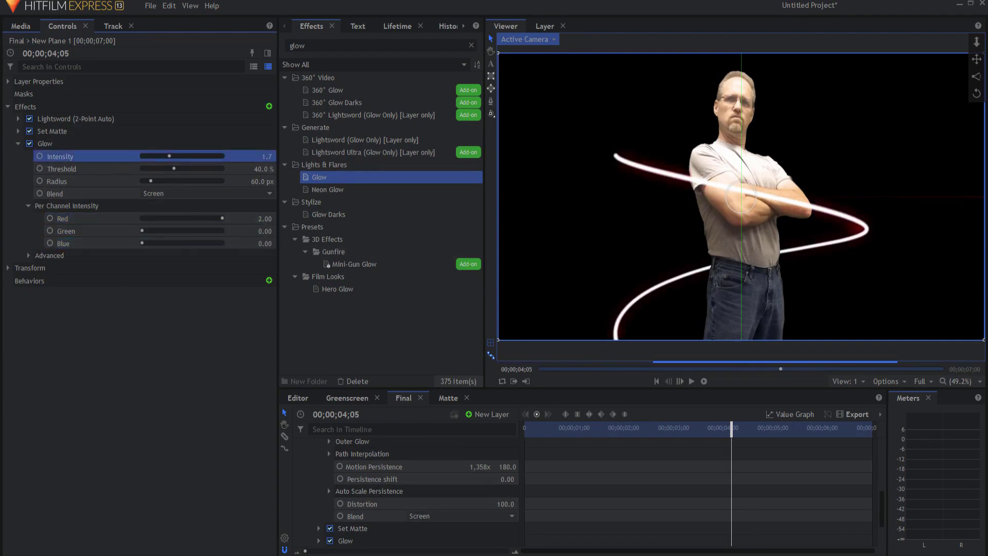
pyautogui.moveTo(267, 156)
pyautogui.mouseDown()
pyautogui.moveTo(264, 171)
pyautogui.moveTo(247, 171)
pyautogui.moveTo(280, 182)
pyautogui.moveTo(140, 292)
pyautogui.moveTo(83, 266)
pyautogui.mouseUp()
# Add a magenta (#ff00ff) Neon Glow with Intensity 0.5, Expansion 0 and Radius 145.
pyautogui.click(18, 268)
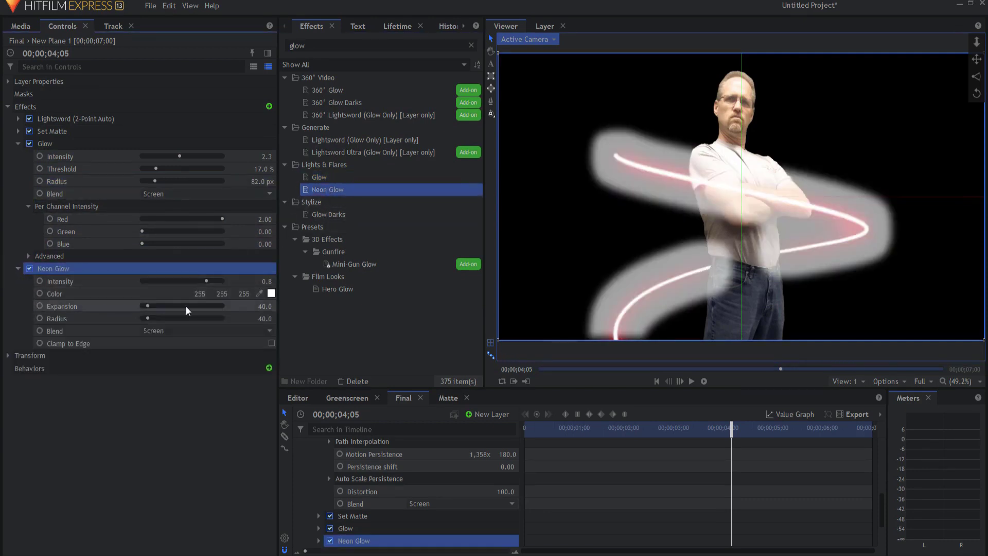
pyautogui.click(271, 293)
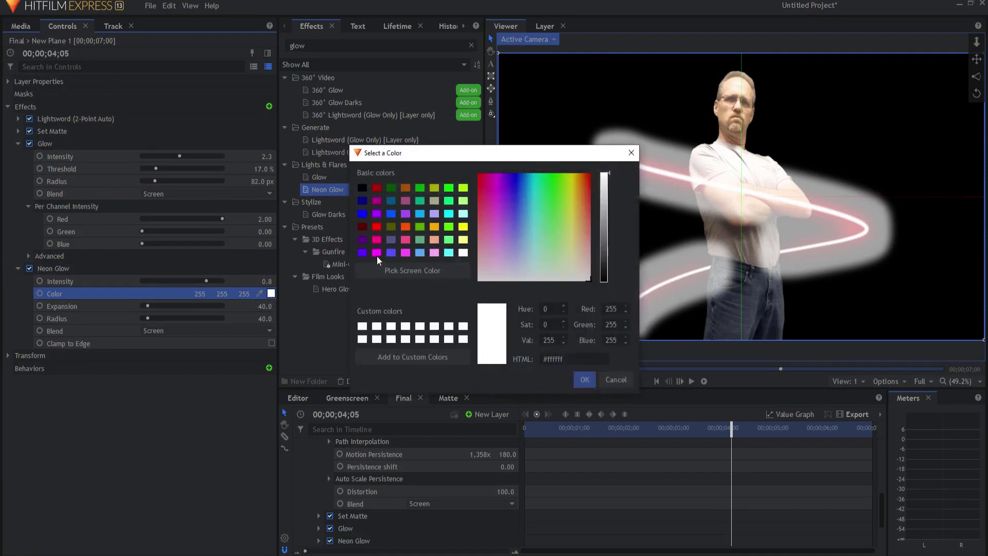
pyautogui.click(377, 253)
pyautogui.click(585, 381)
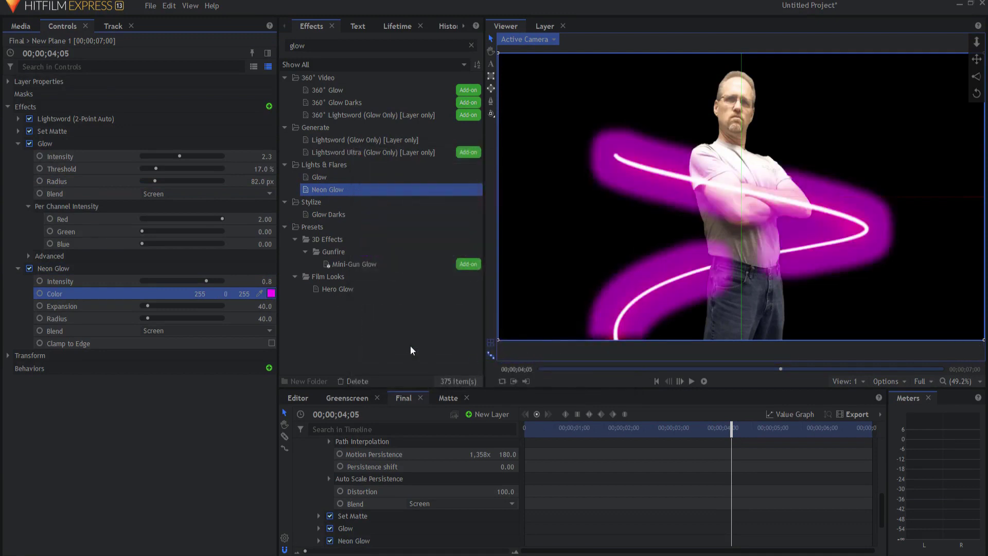
pyautogui.moveTo(206, 281); pyautogui.dragTo(143, 306)
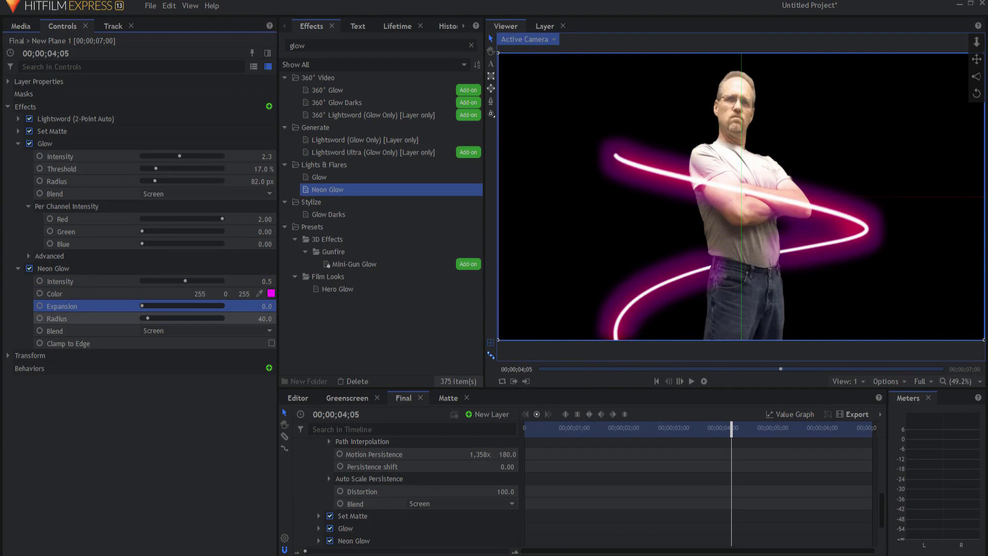
pyautogui.moveTo(265, 319); pyautogui.dragTo(281, 318)
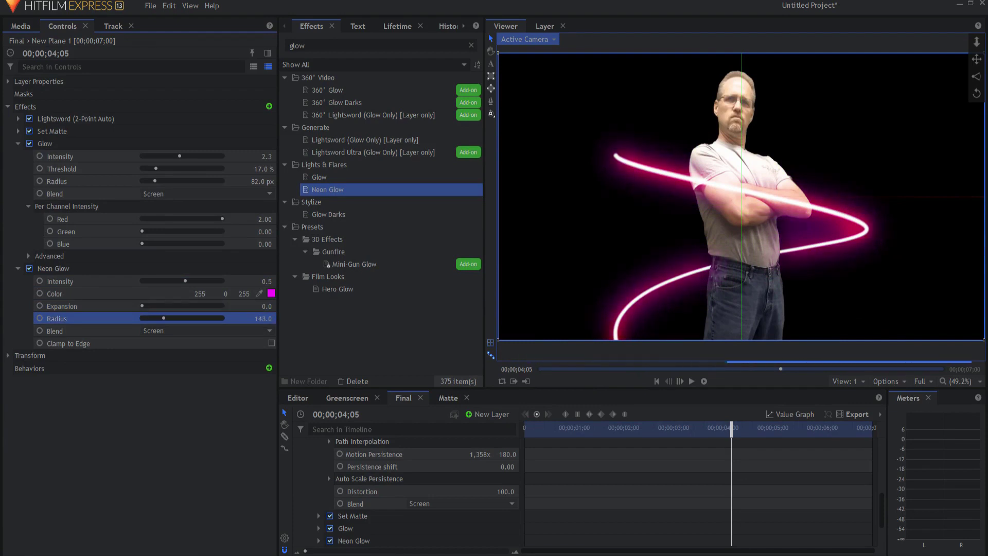
pyautogui.click(244, 493)
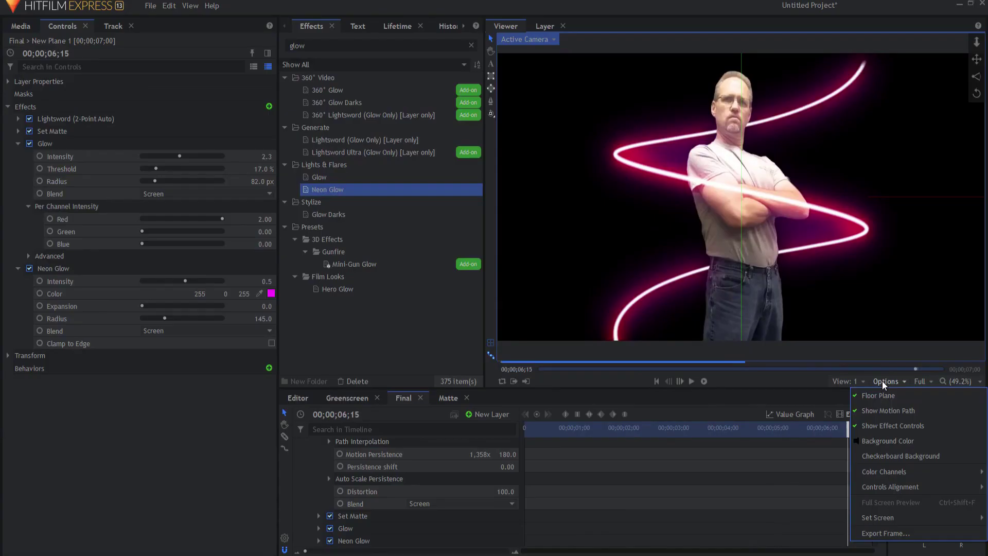
# Show a checkerboard background in the Viewer and play the glowing composite from the first frame.
pyautogui.click(880, 459)
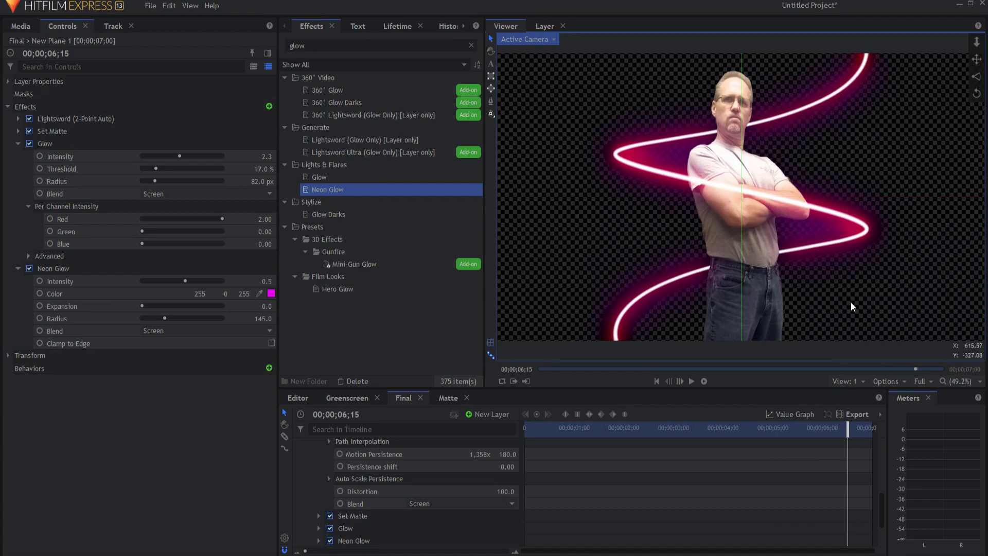
pyautogui.click(656, 381)
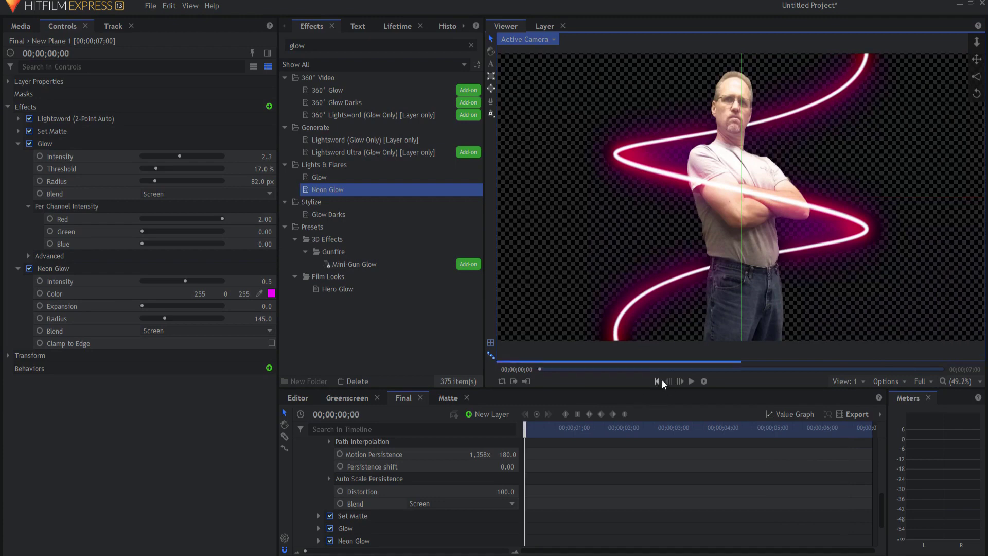
pyautogui.click(693, 381)
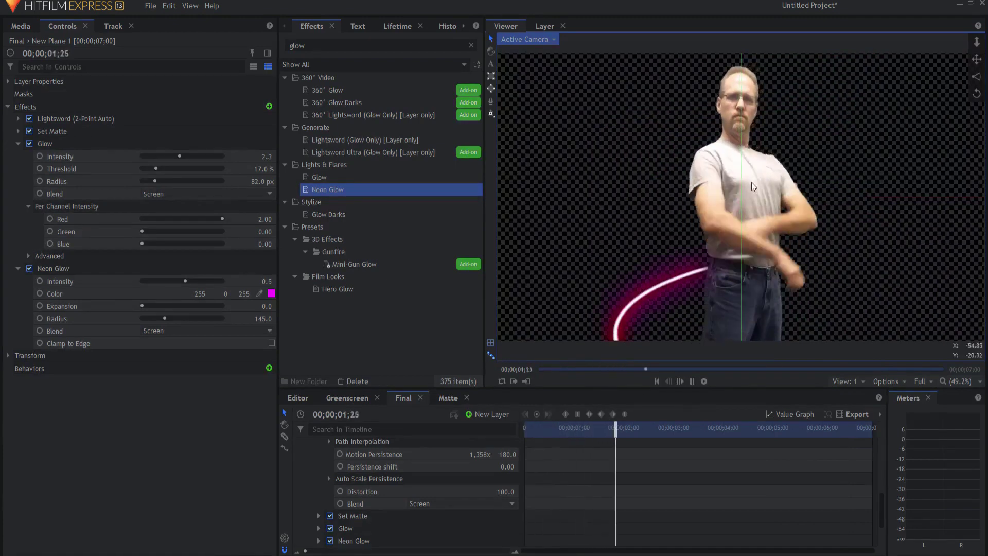